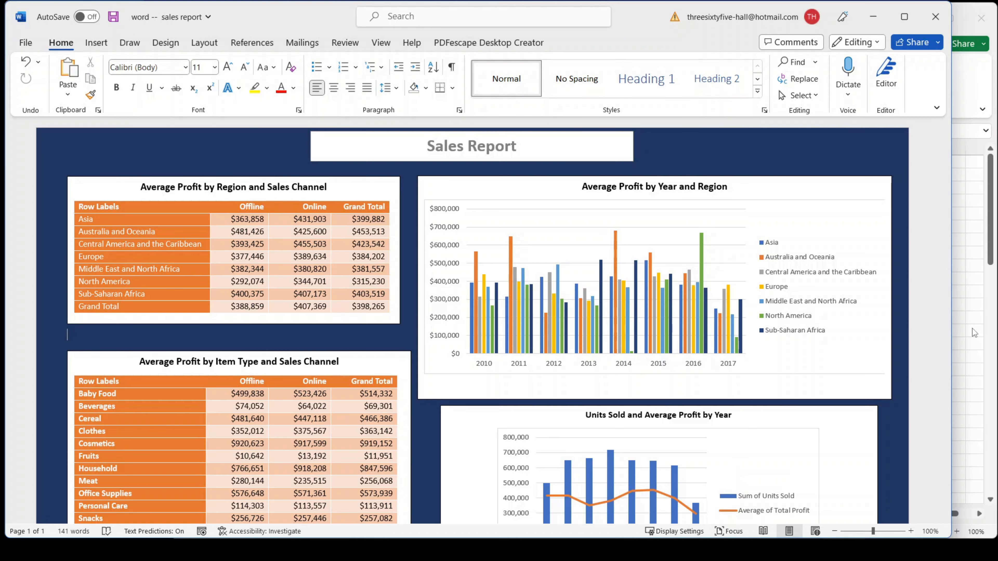
- Switch to the Sales Records workbook in Excel and filter the Ship Year slicer to 2013, 2014, 2015 and 2016
key("alt+Tab")
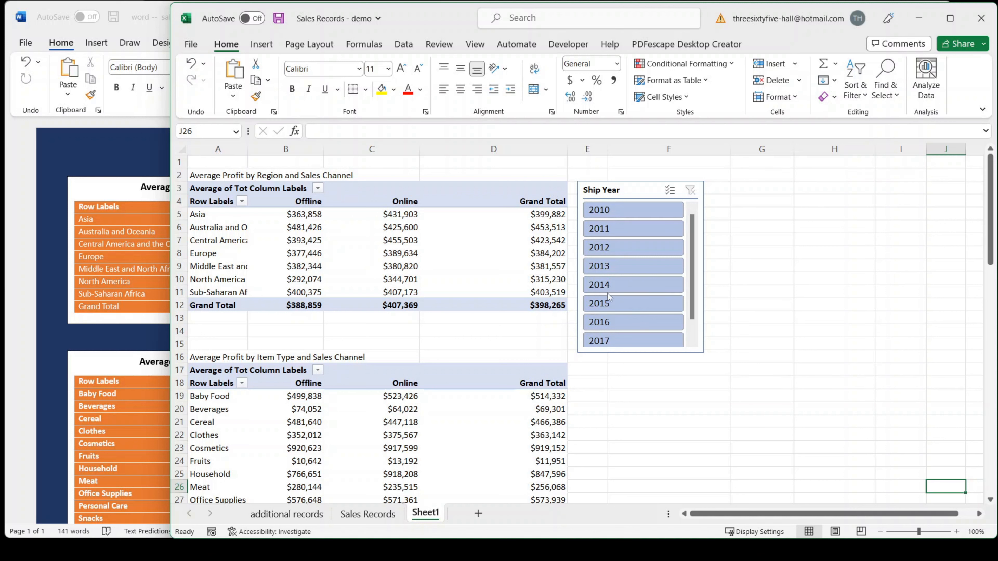
left_click(608, 268)
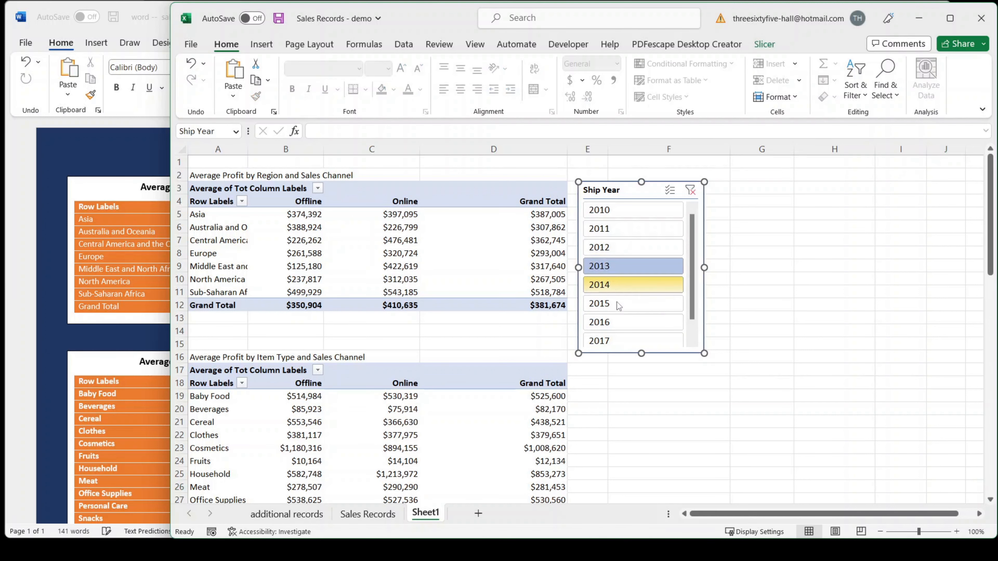
left_click(617, 312, "ctrl")
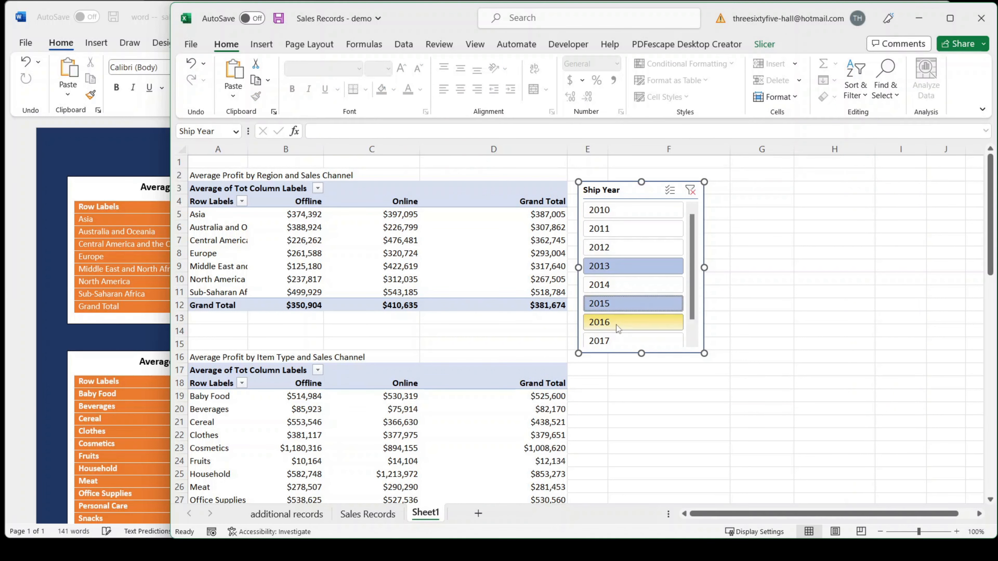
left_click(604, 291, "ctrl")
left_click(628, 329, "ctrl")
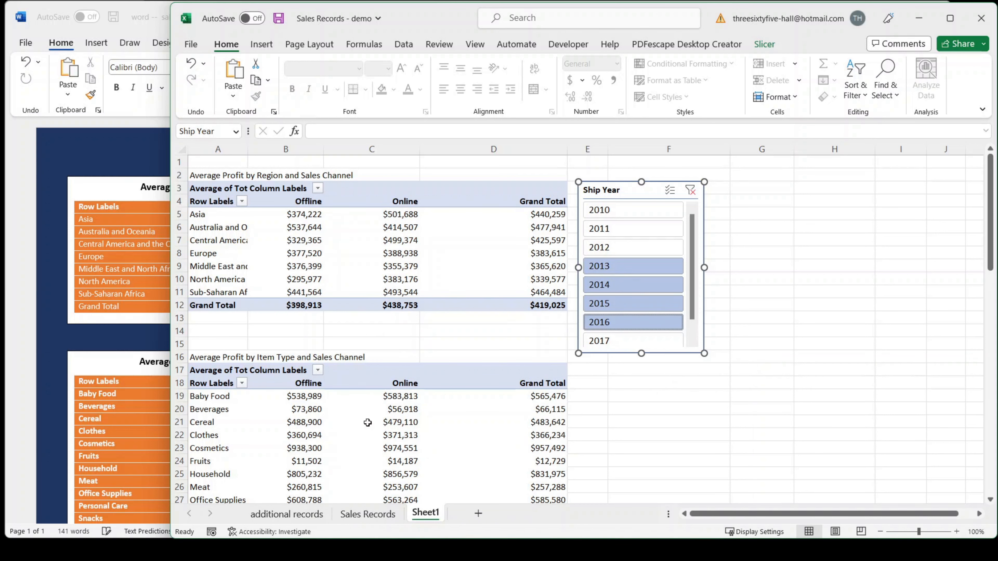
- Switch to the Word sales report and review how its tables and charts reflect the slicer selection
left_click(139, 345)
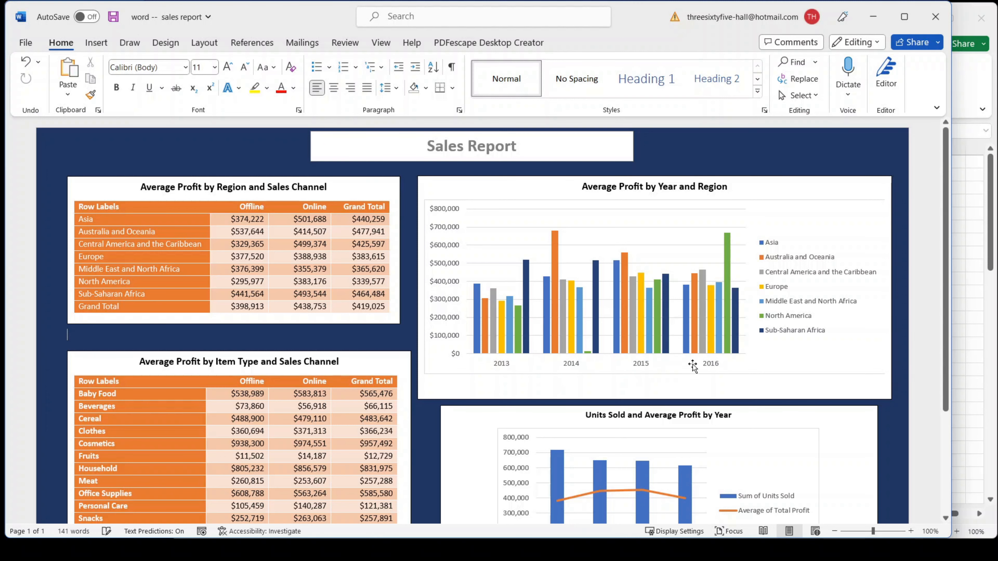
scroll(665, 369, "down", 1)
scroll(665, 371, "down", 3)
scroll(621, 398, "up", 3)
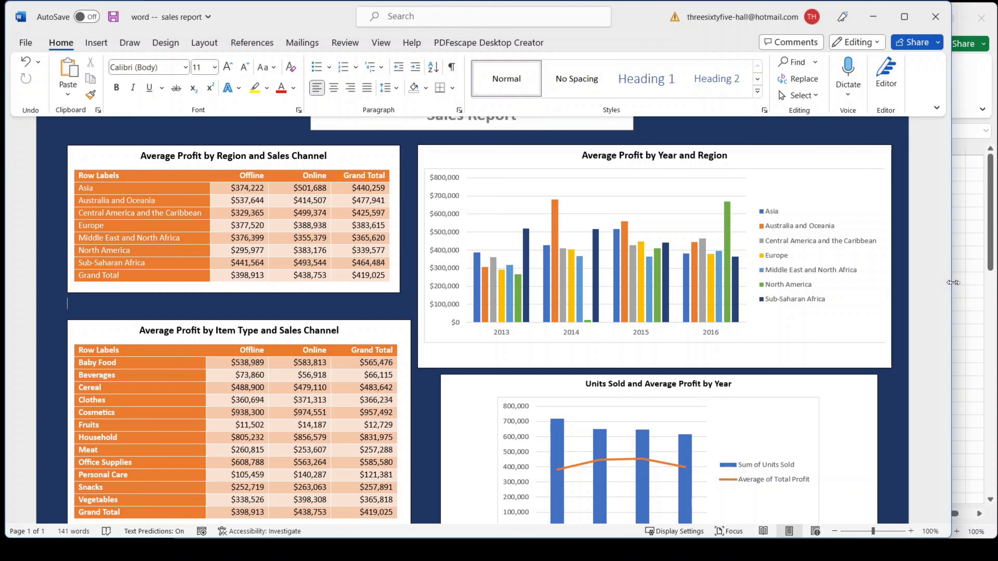
- Widen the Word window slightly and move the Excel workbook window aside to uncover the whole report
left_click_drag(950, 283, 965, 282)
left_click(974, 271)
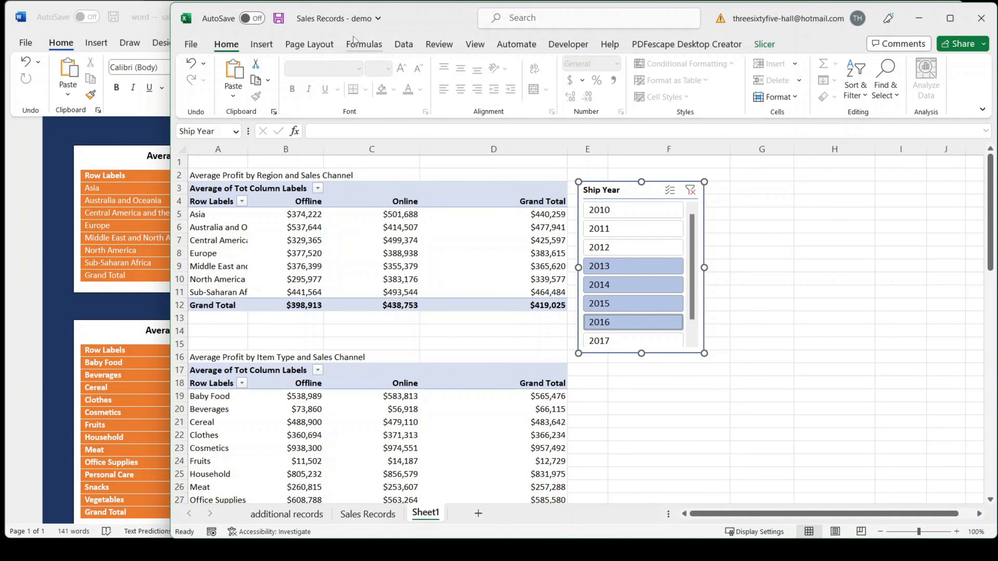
left_click_drag(438, 19, 997, 27)
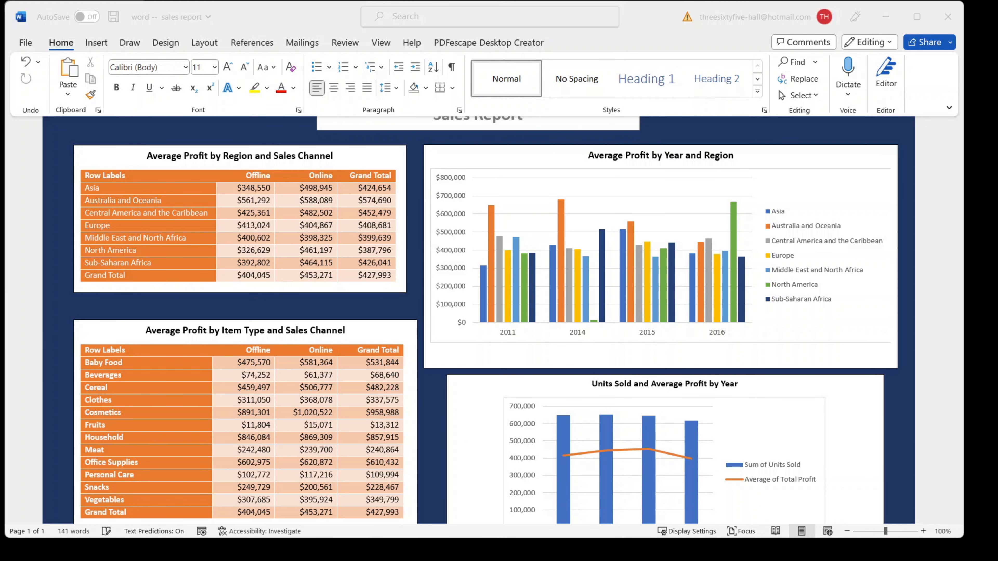
- Return to the blank Word sales report and set its page to landscape orientation and Legal size (8.5" x 14")
key("alt+Tab")
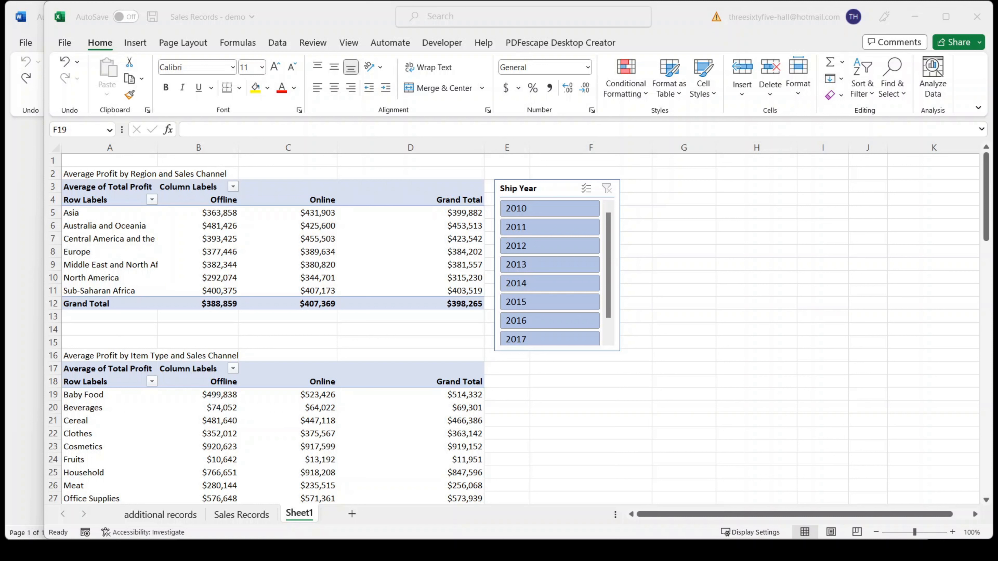
left_click(23, 334)
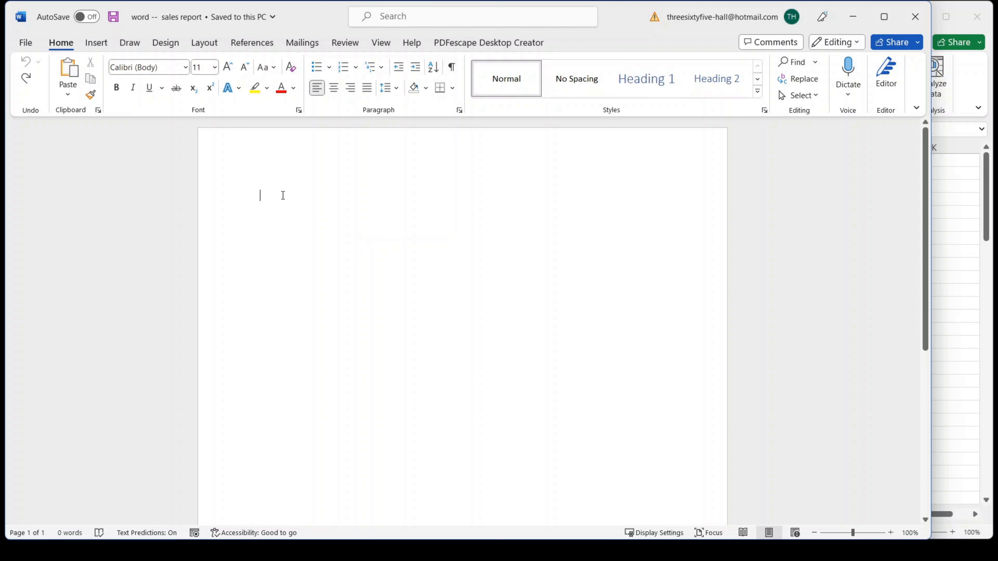
left_click(203, 46)
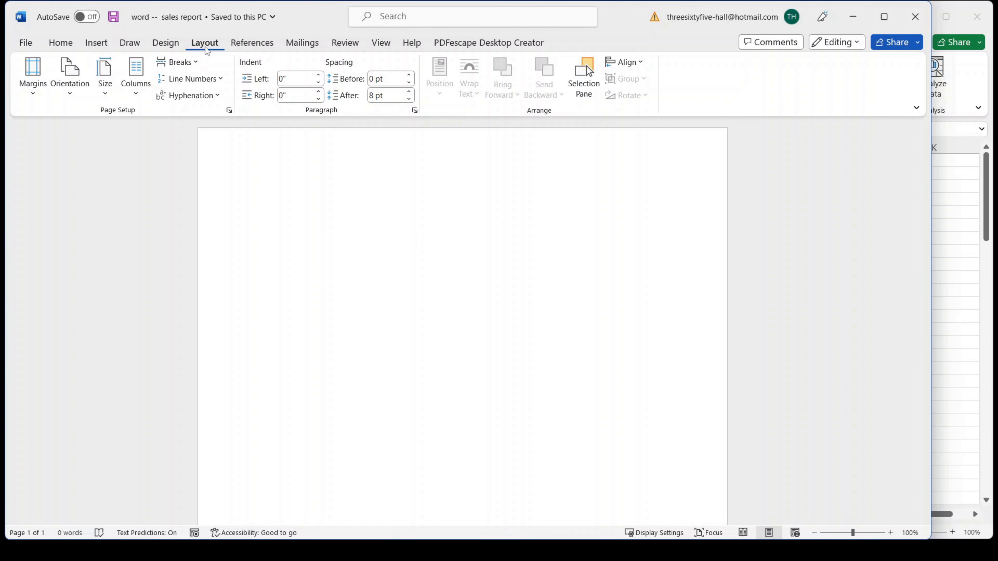
left_click(70, 79)
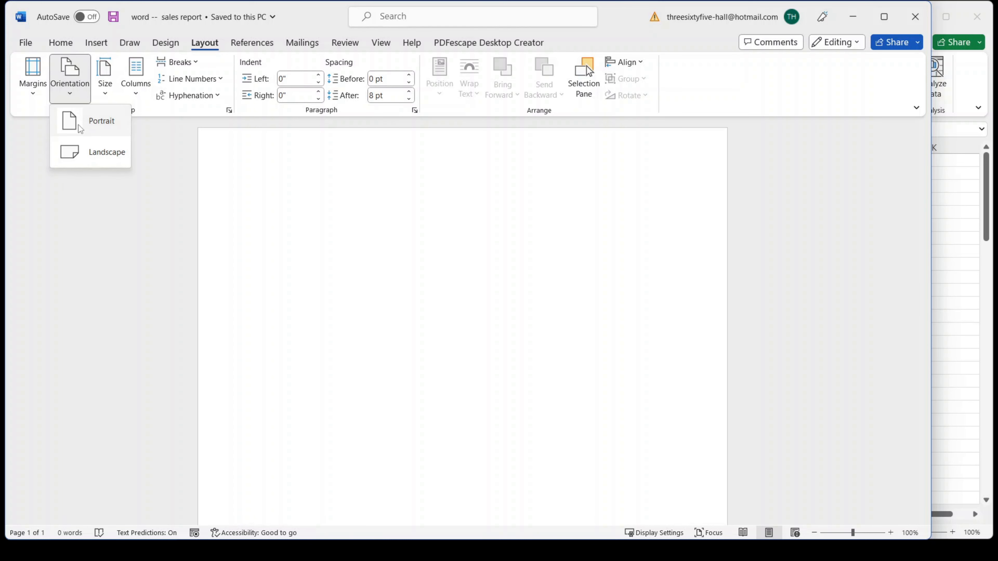
left_click(104, 156)
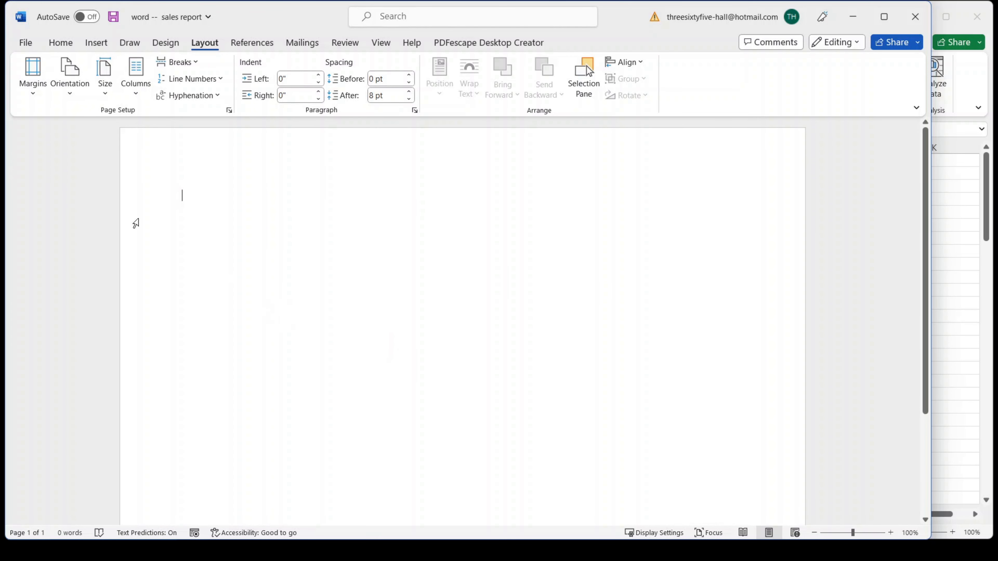
left_click(108, 100)
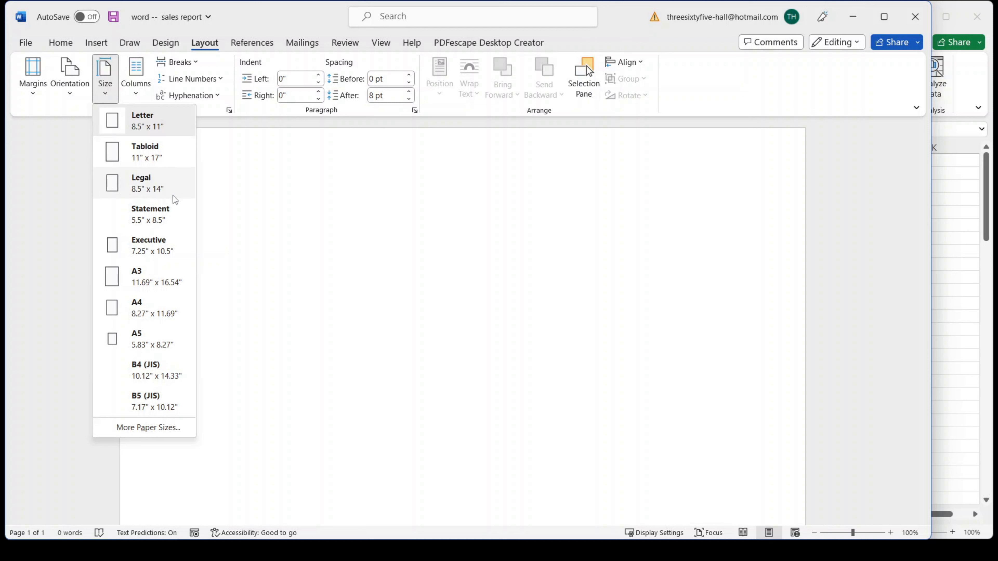
left_click(149, 190)
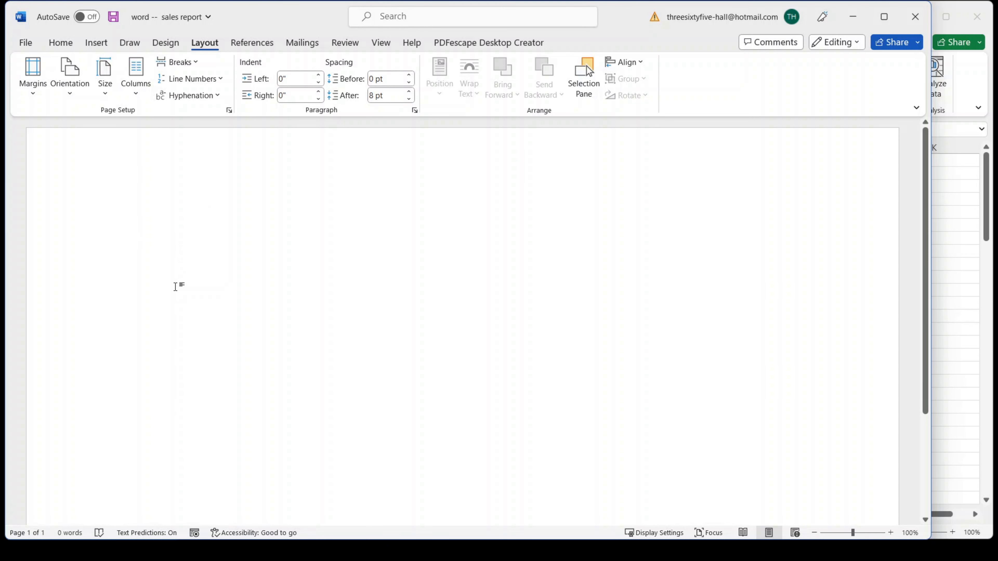
- Apply the darkest blue theme color as the page background and set the page margins to Narrow (0.5")
left_click(167, 44)
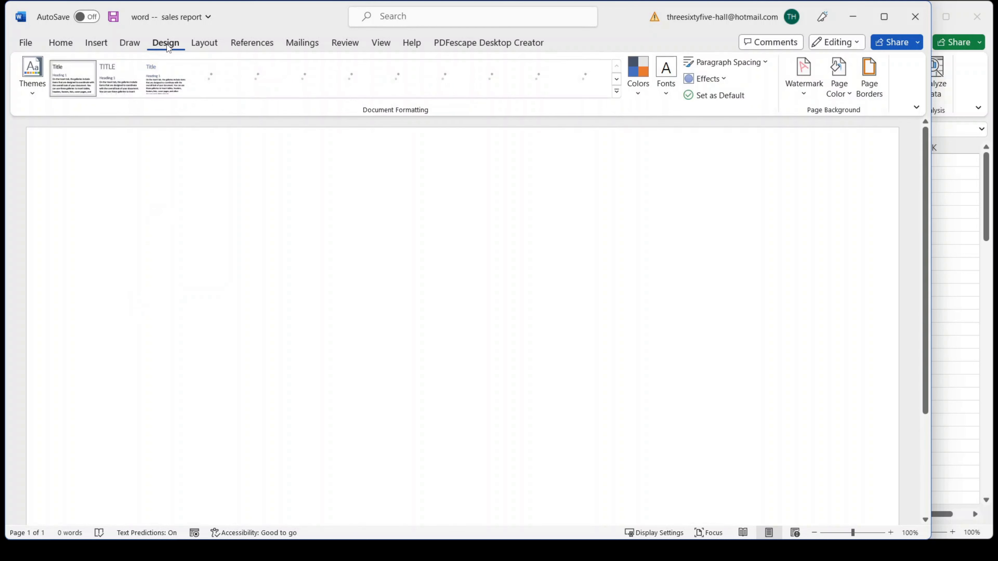
left_click(838, 95)
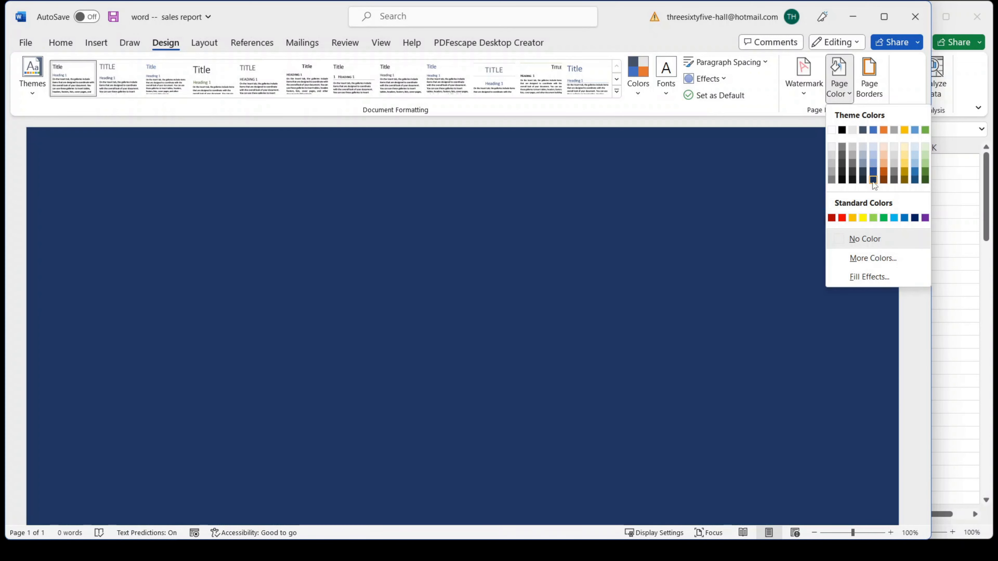
left_click(873, 180)
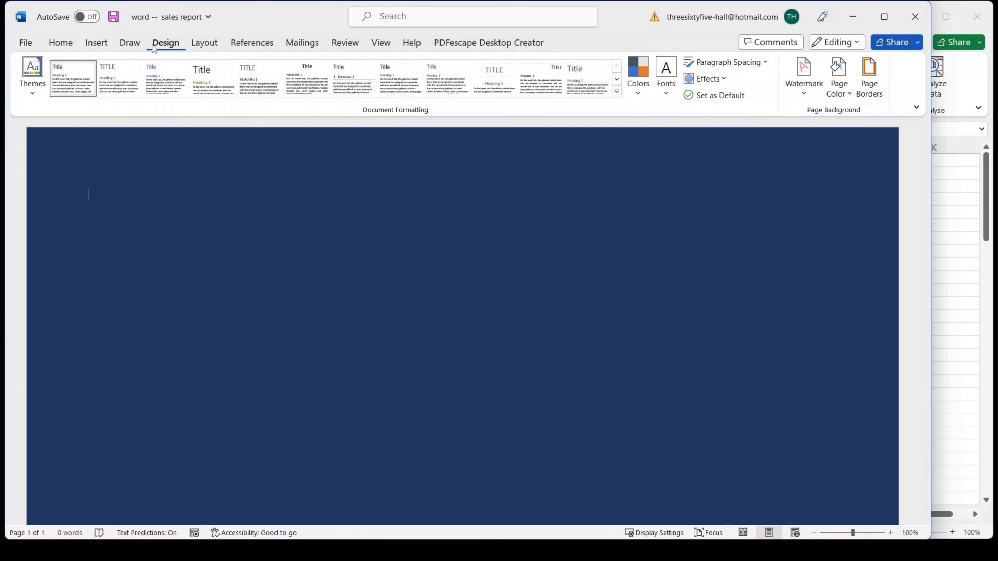
left_click(204, 42)
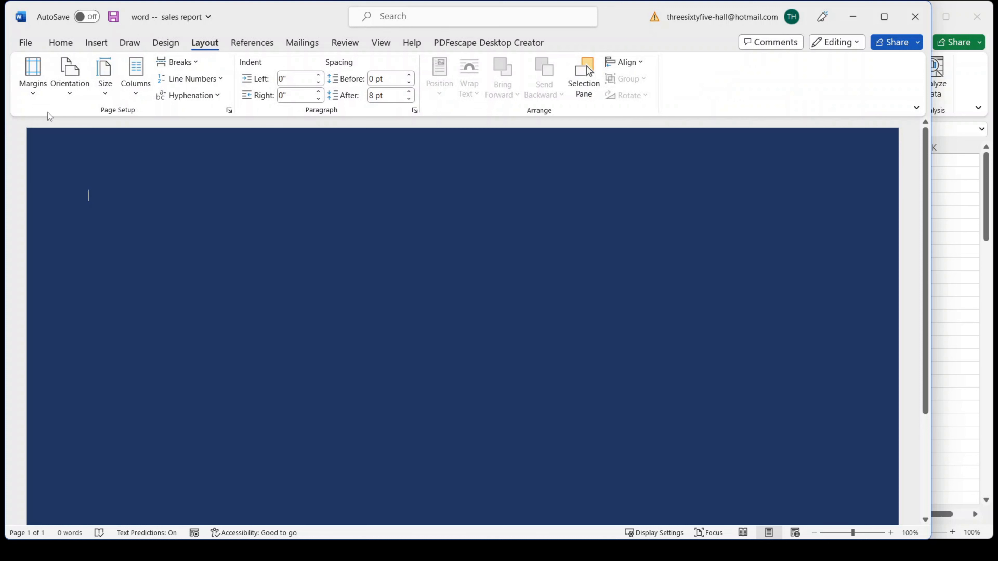
left_click(33, 92)
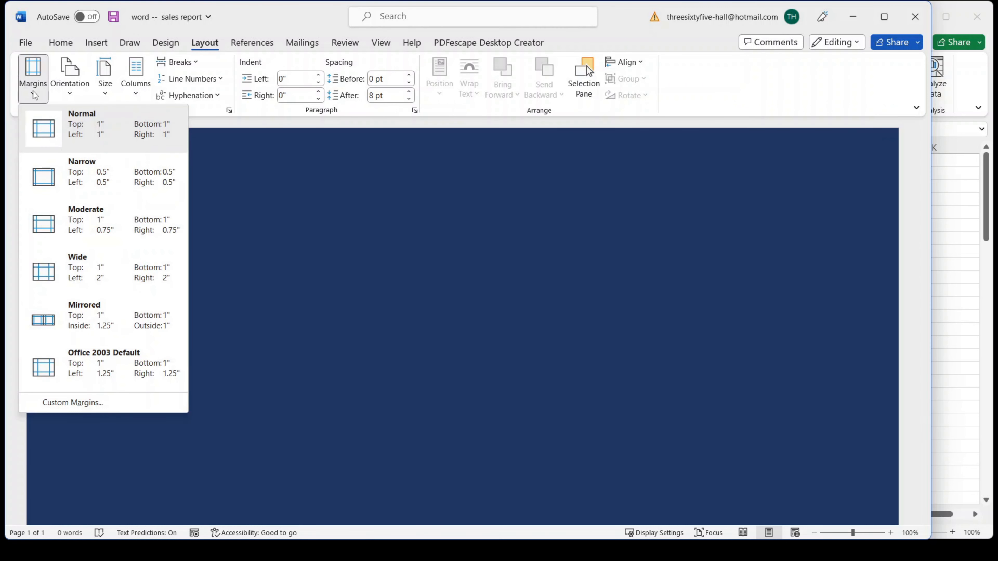
left_click(94, 174)
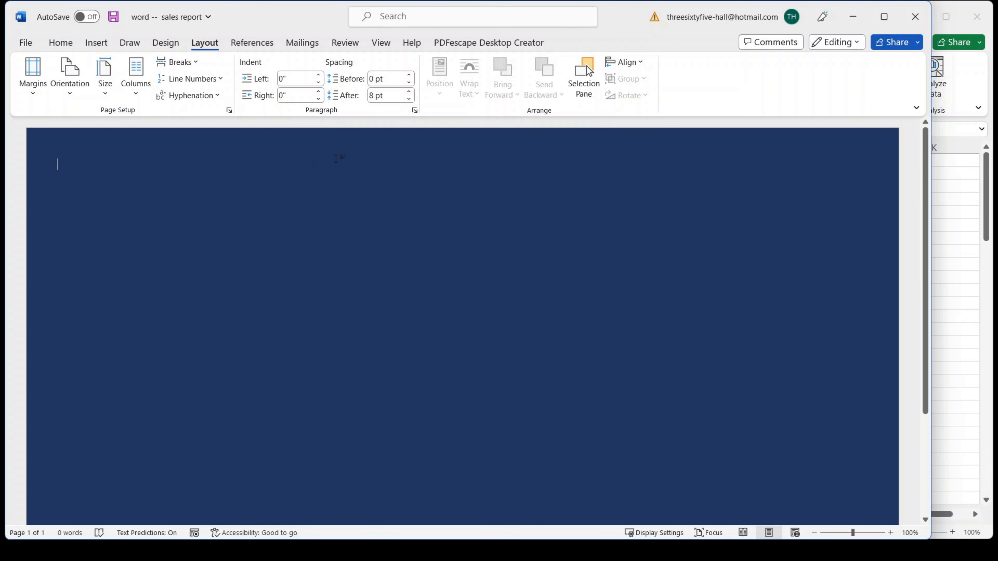
- Insert a Simple Text Box in the page header and fit it at the page's upper edge, about 0.56" high
double_click(405, 137)
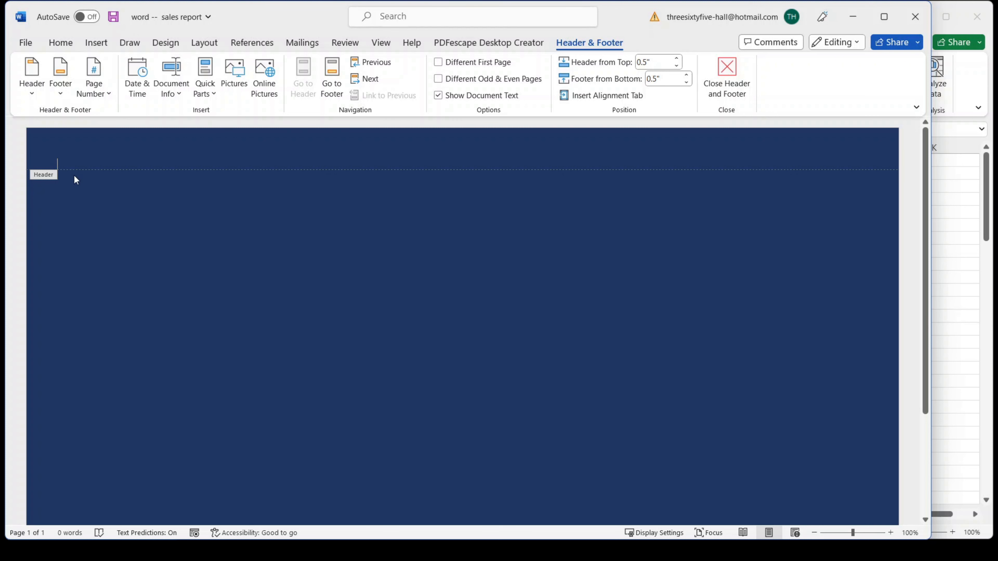
left_click(104, 46)
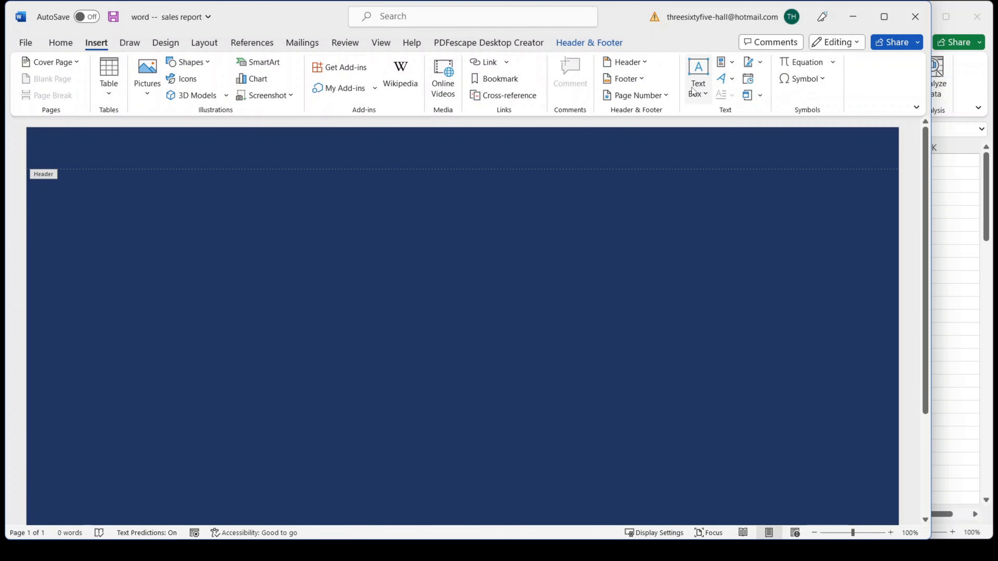
left_click(698, 94)
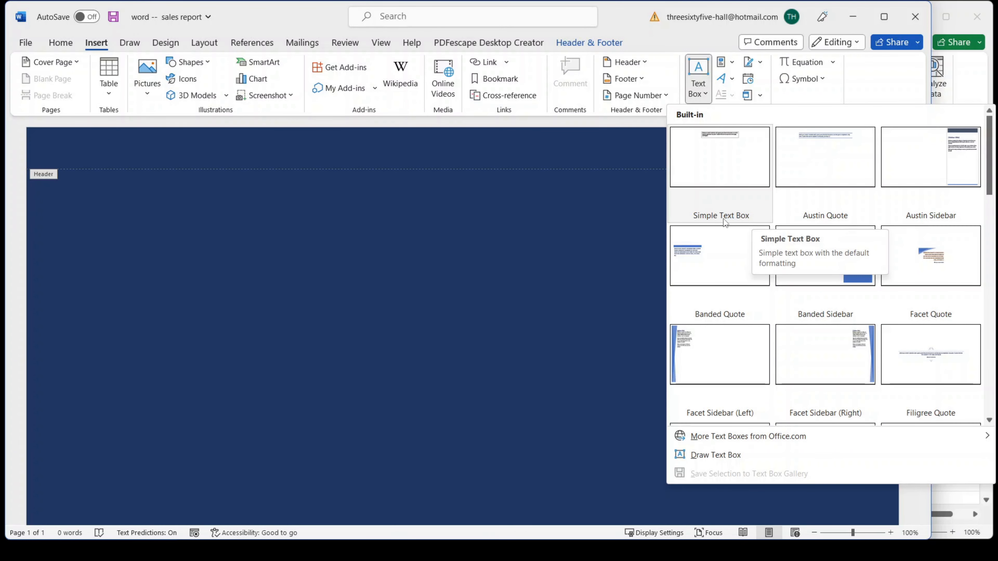
left_click(716, 152)
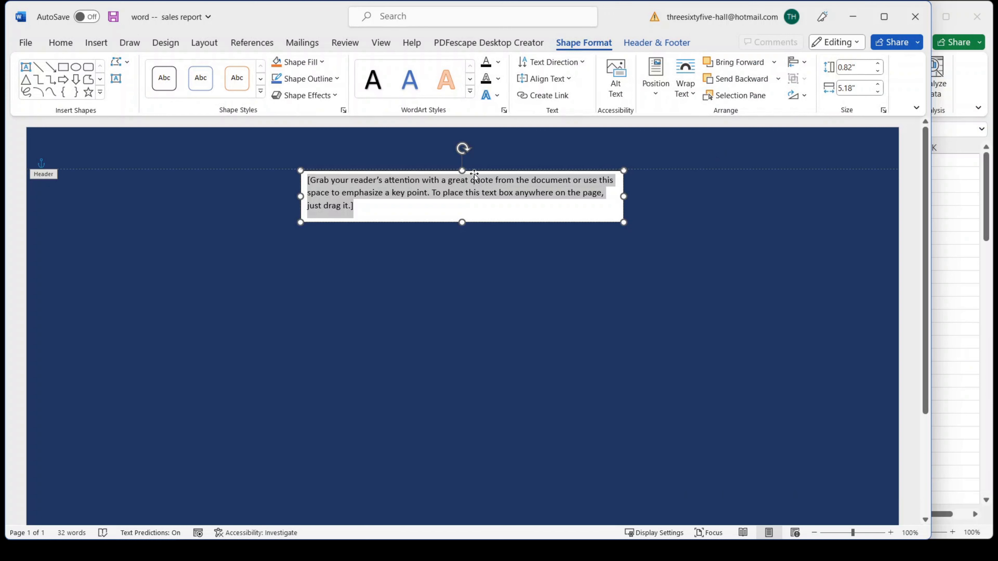
left_click_drag(474, 171, 475, 131)
left_click_drag(462, 182, 465, 167)
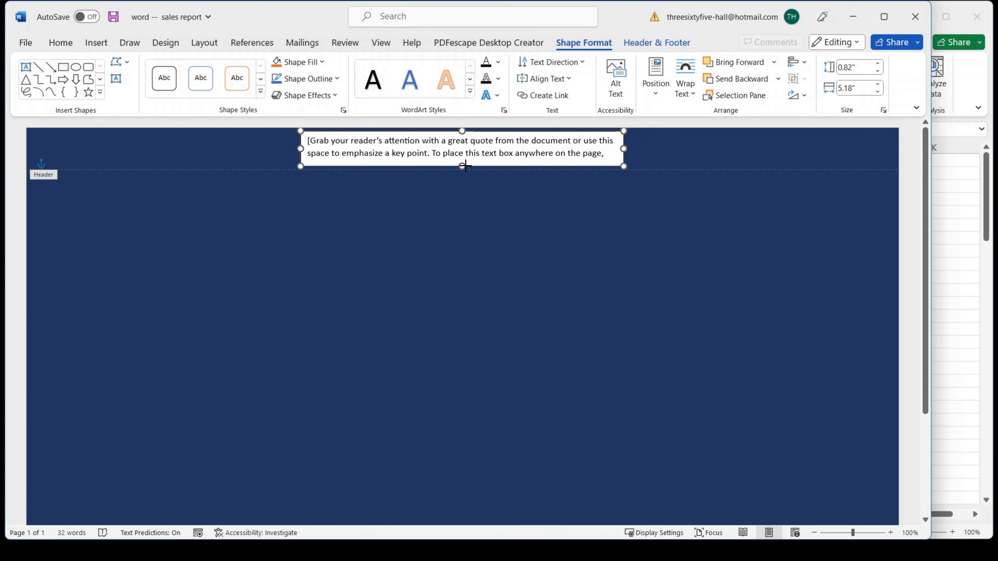
- Replace the placeholder text in the header text box with "Sales Report"
left_click(472, 142)
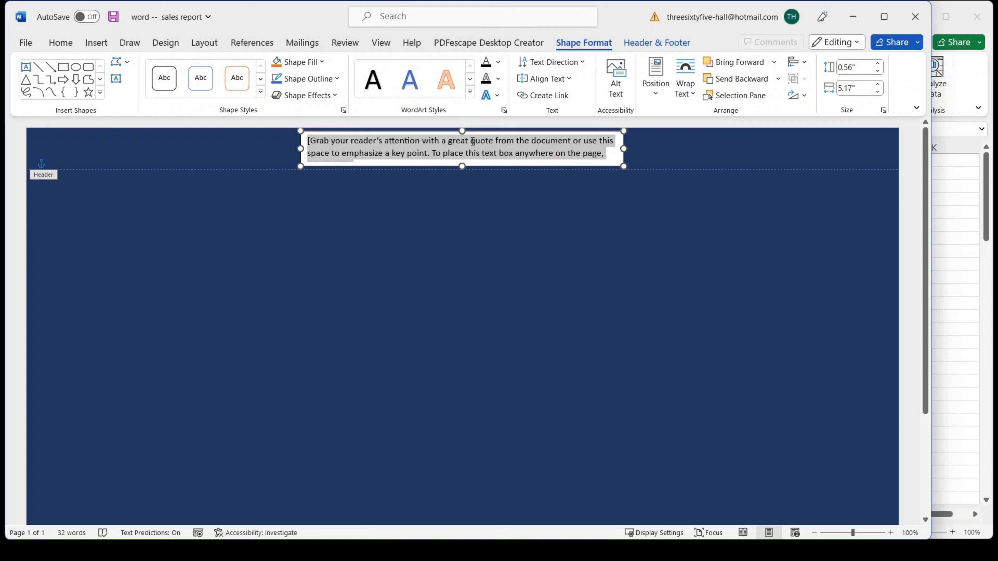
key("BackSpace")
type("Sa")
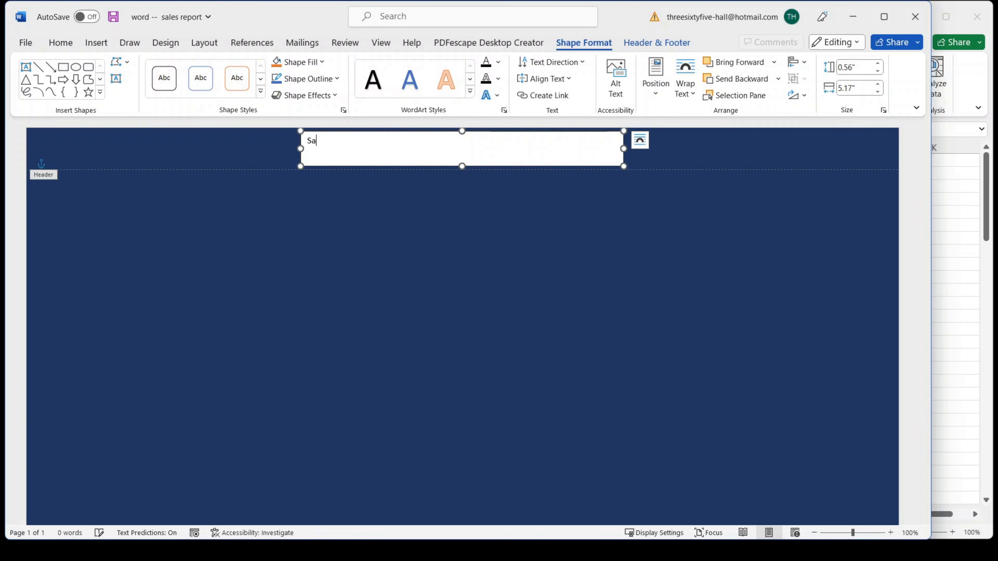
type("les Report")
- Format the Sales Report title in the header text box as bold, 20 pt
left_click_drag(361, 143, 306, 143)
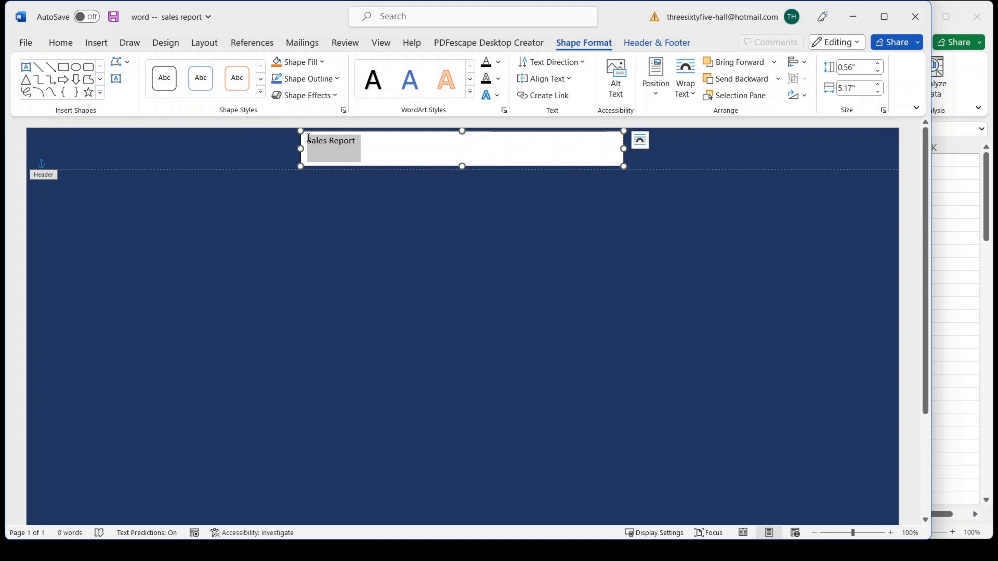
left_click(61, 42)
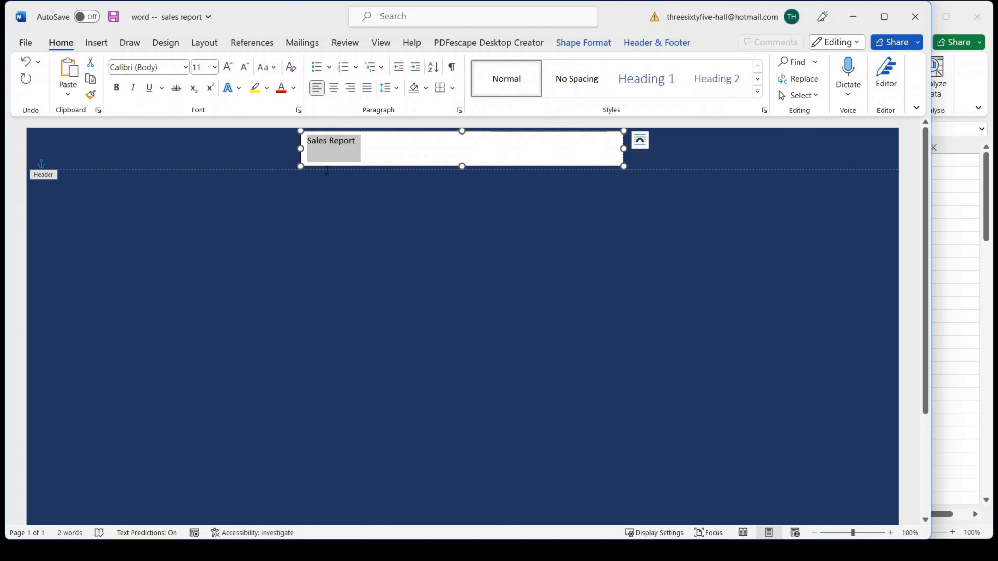
left_click(117, 88)
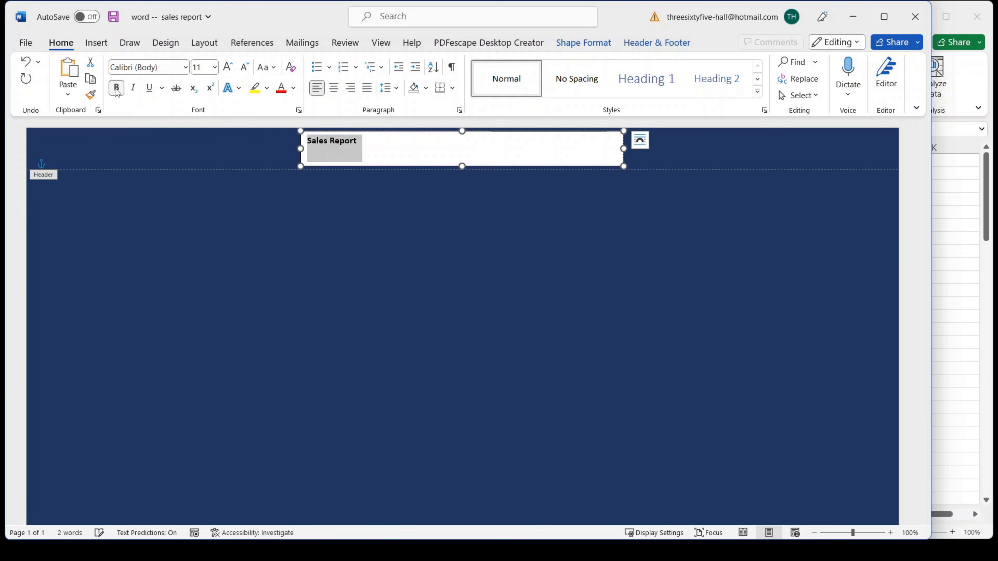
left_click(214, 67)
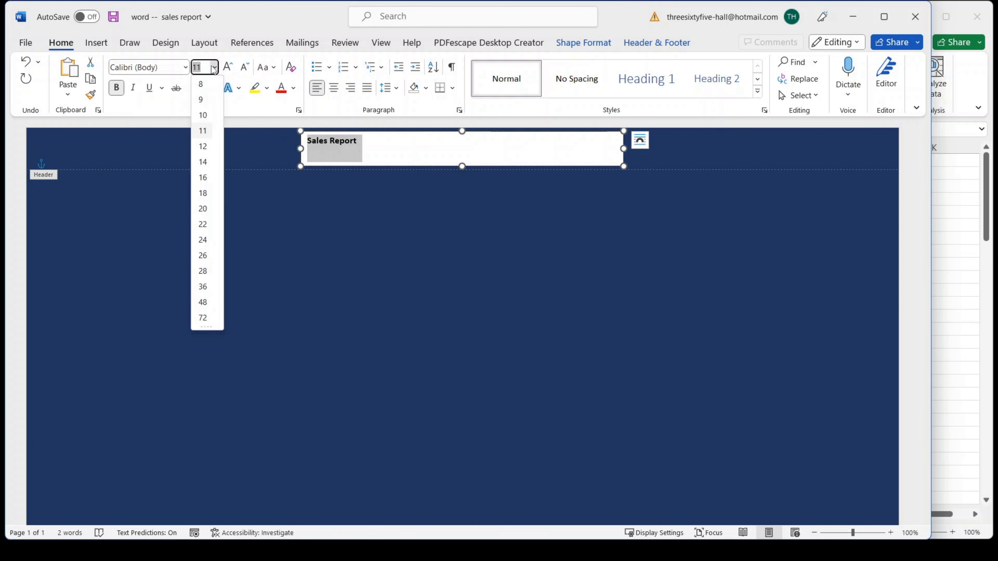
left_click(202, 211)
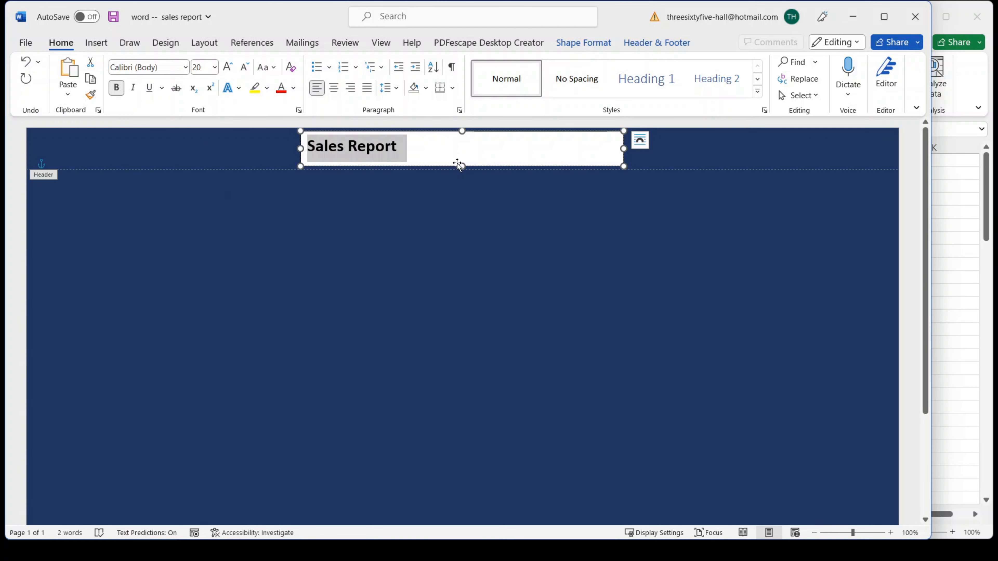
- Reduce the header text box's height slightly to fit the title and center the Sales Report text
left_click_drag(461, 165, 461, 161)
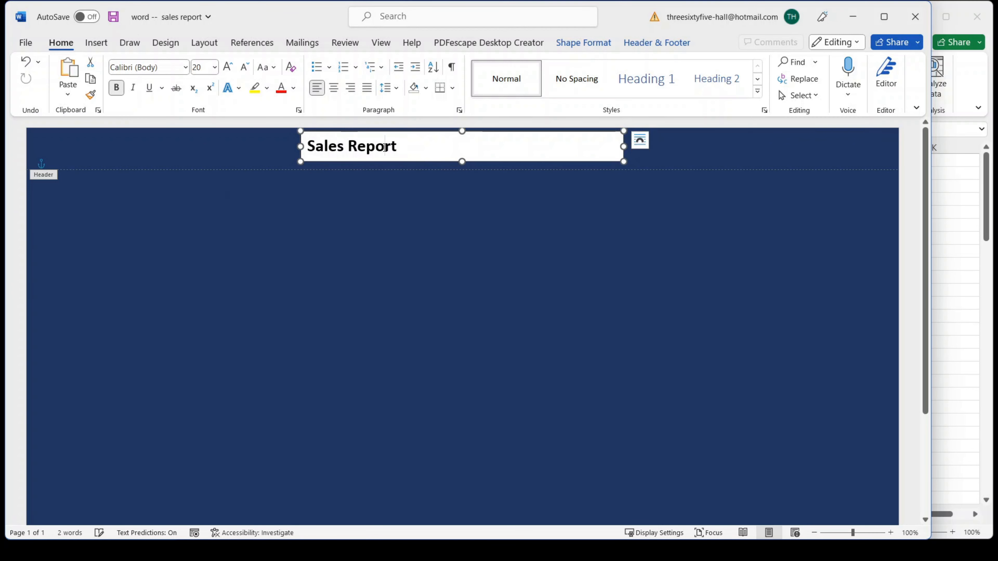
triple_click(385, 146)
left_click(334, 90)
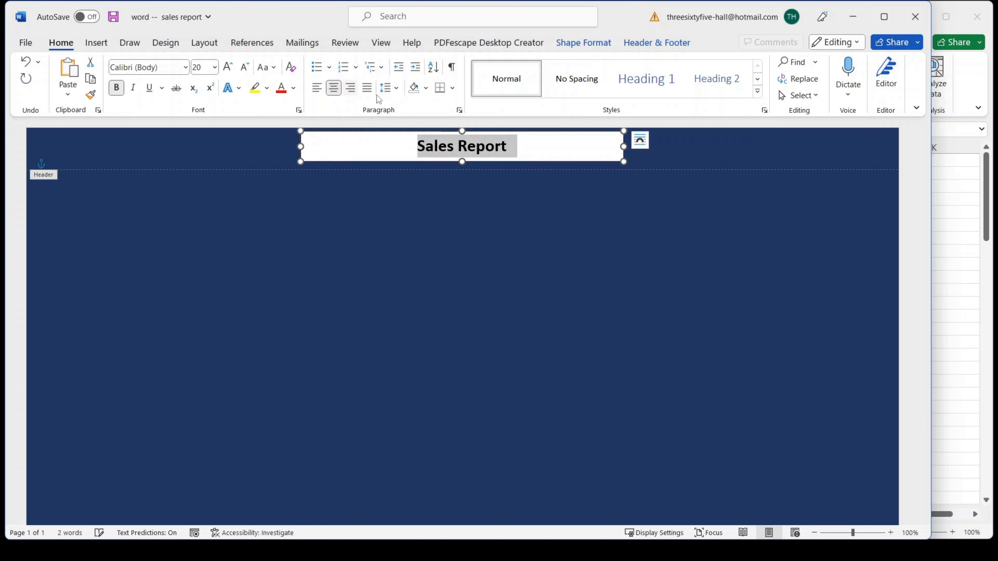
- Leave the page header, insert a Simple Text Box in the document body and move it to the left margin below the title
double_click(570, 218)
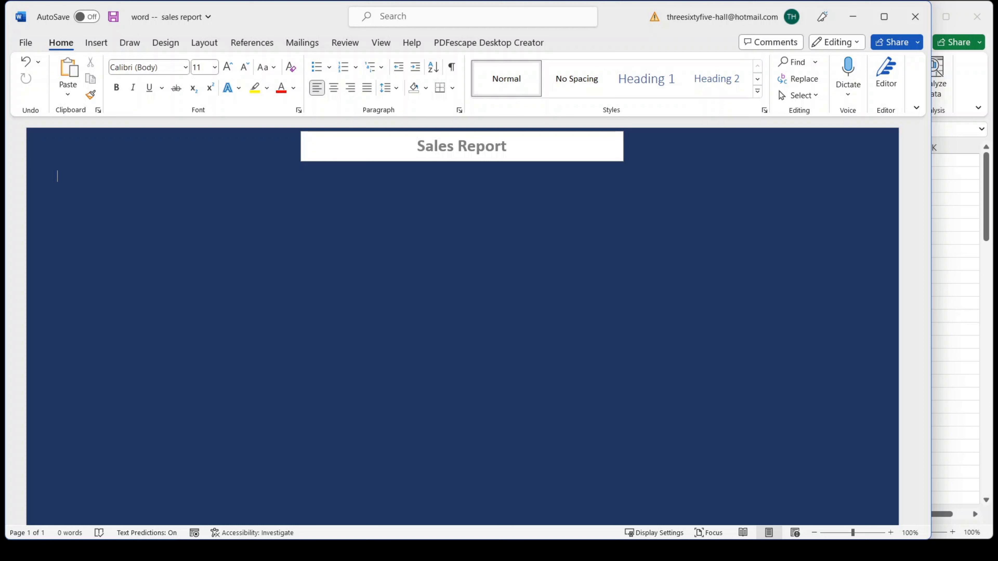
key("alt+Tab")
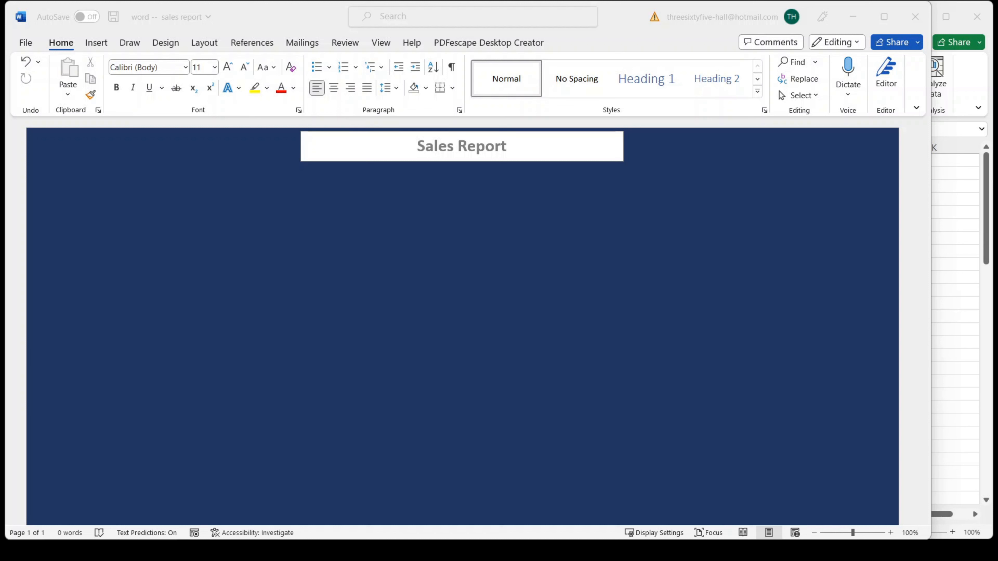
left_click(96, 42)
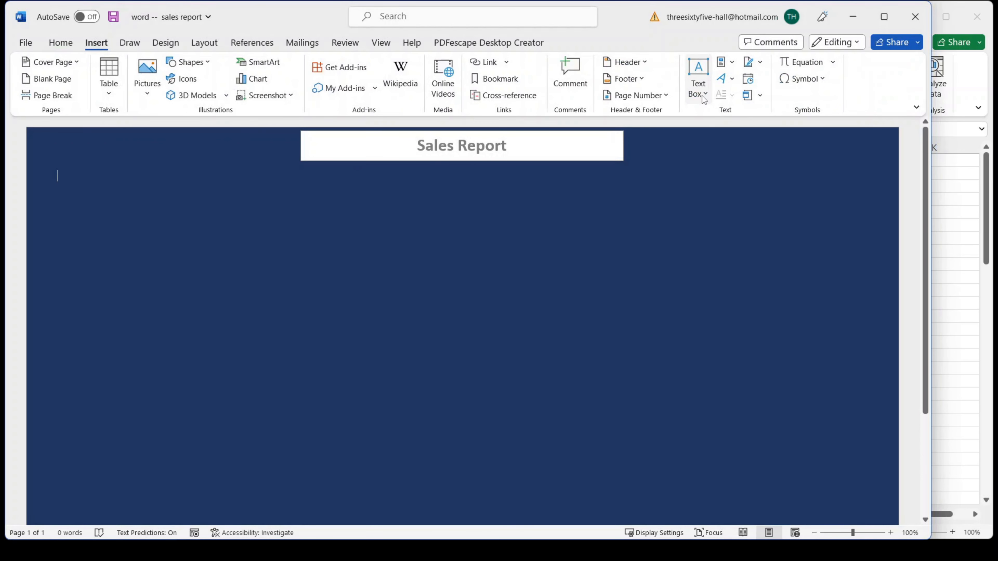
left_click(699, 84)
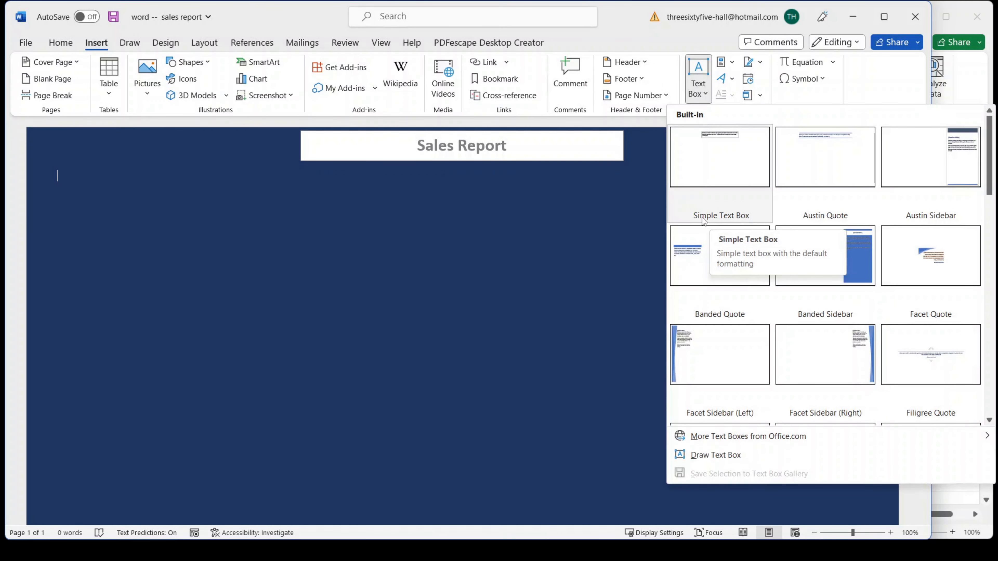
left_click(703, 139)
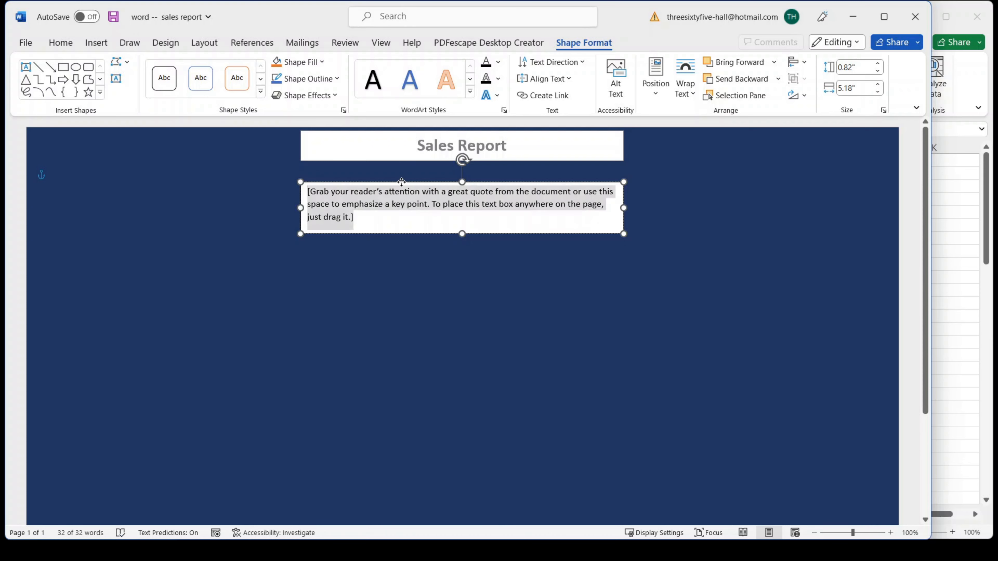
left_click_drag(408, 180, 164, 170)
- Delete the placeholder text in the new text box and enlarge the box to about 3.98" high by 8.53" wide
left_click(133, 202)
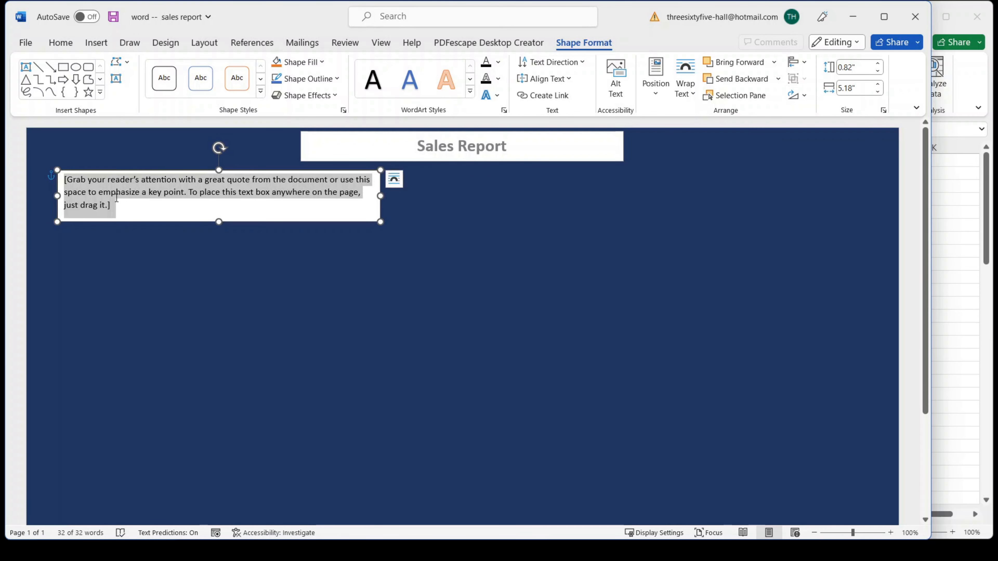
key("Delete")
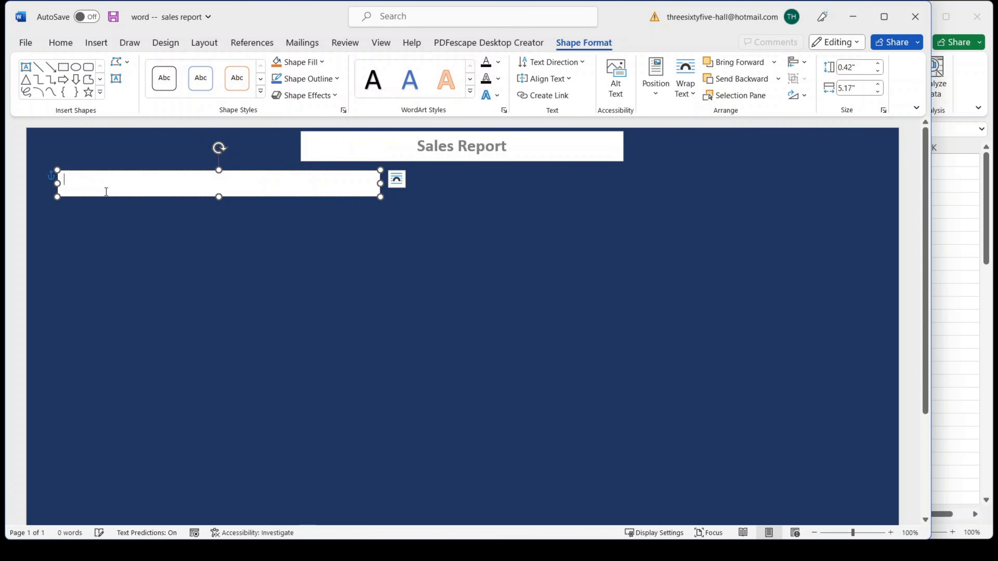
left_click_drag(380, 196, 588, 418)
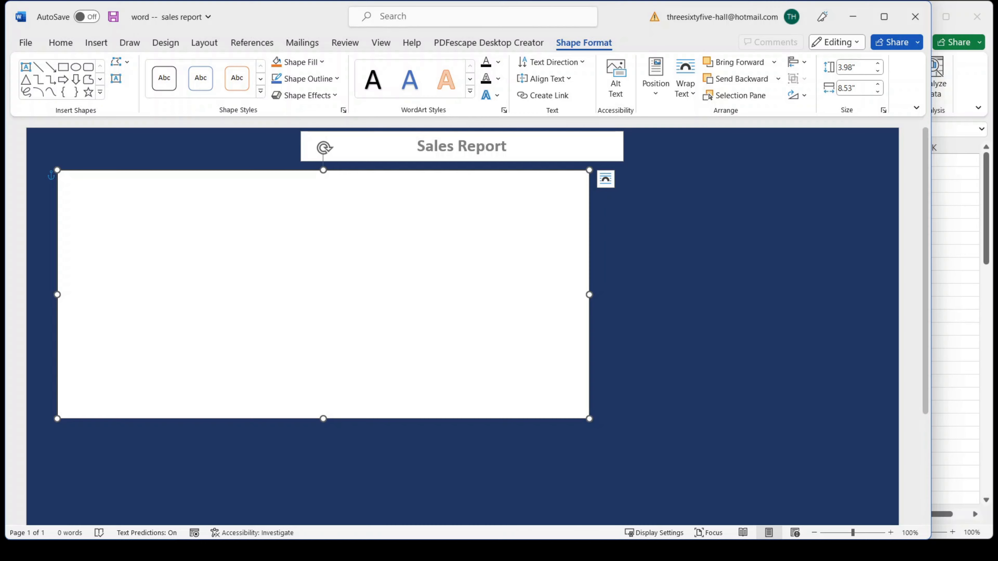
- Switch to the Excel workbook and copy the heading text "Average Profit by Region and Sales Channel" from cell A2
left_click(947, 309)
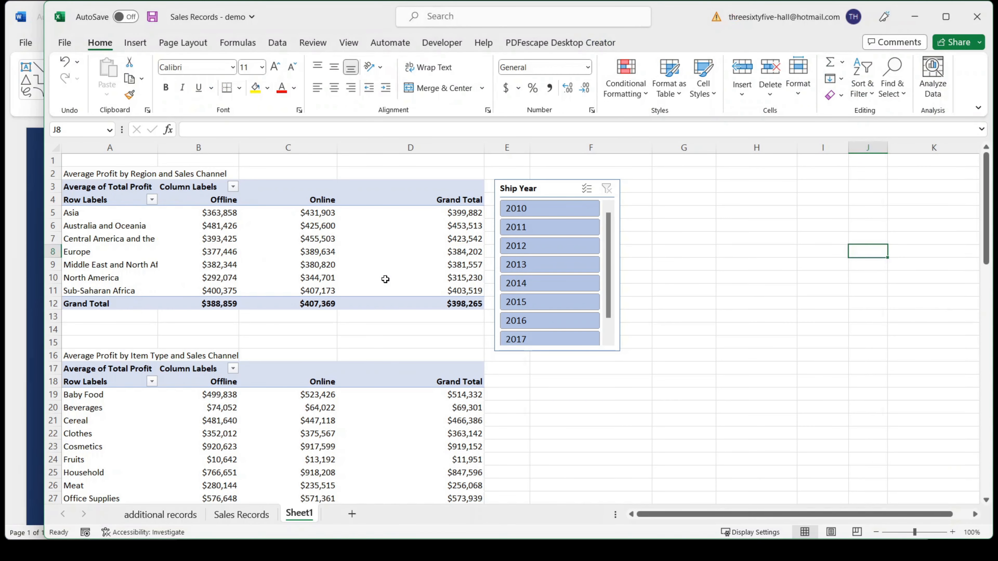
left_click(83, 175)
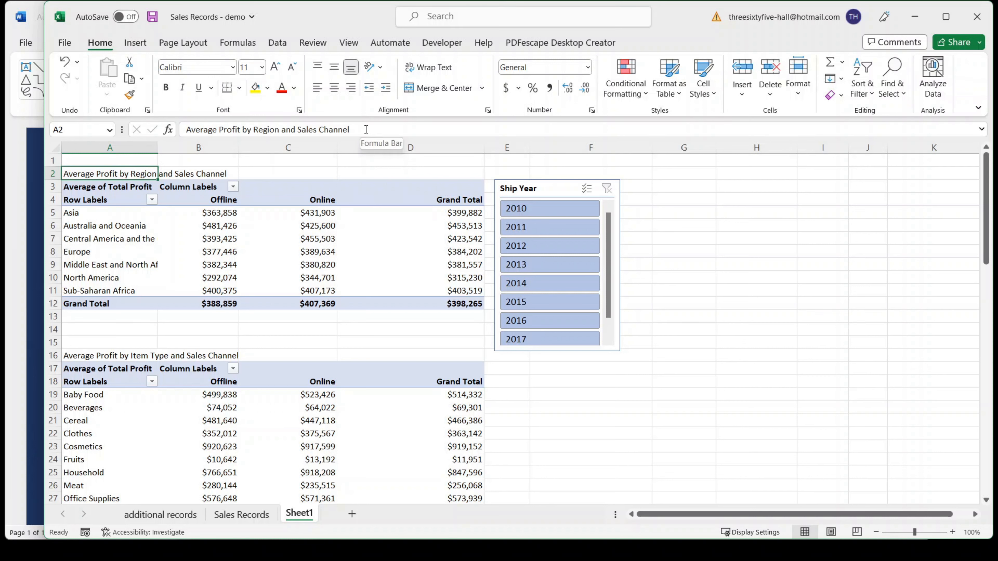
left_click_drag(352, 129, 186, 130)
right_click(197, 130)
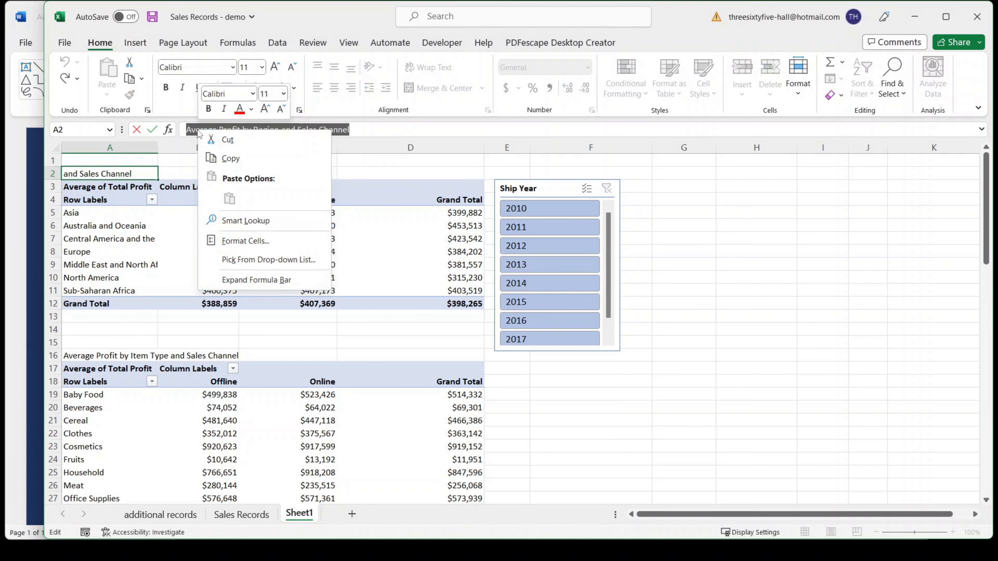
left_click(229, 158)
- Return to the Word document and paste the copied heading into the body text box as text only
left_click(31, 179)
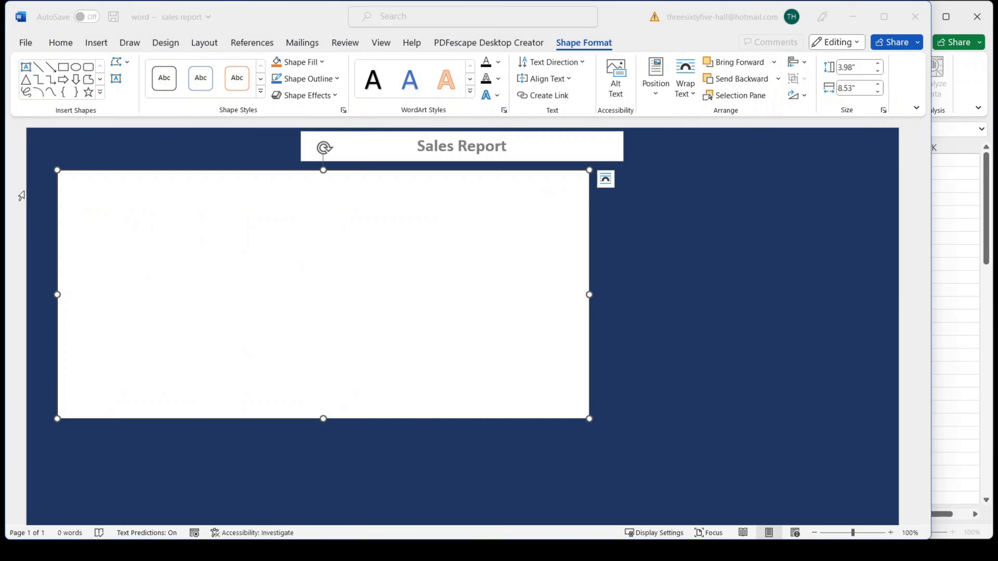
right_click(156, 189)
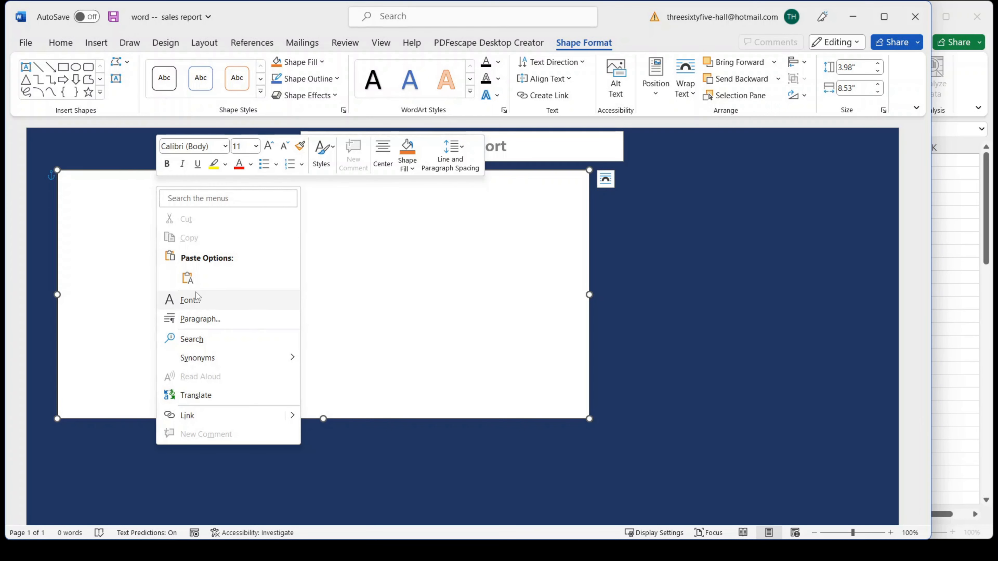
left_click(187, 278)
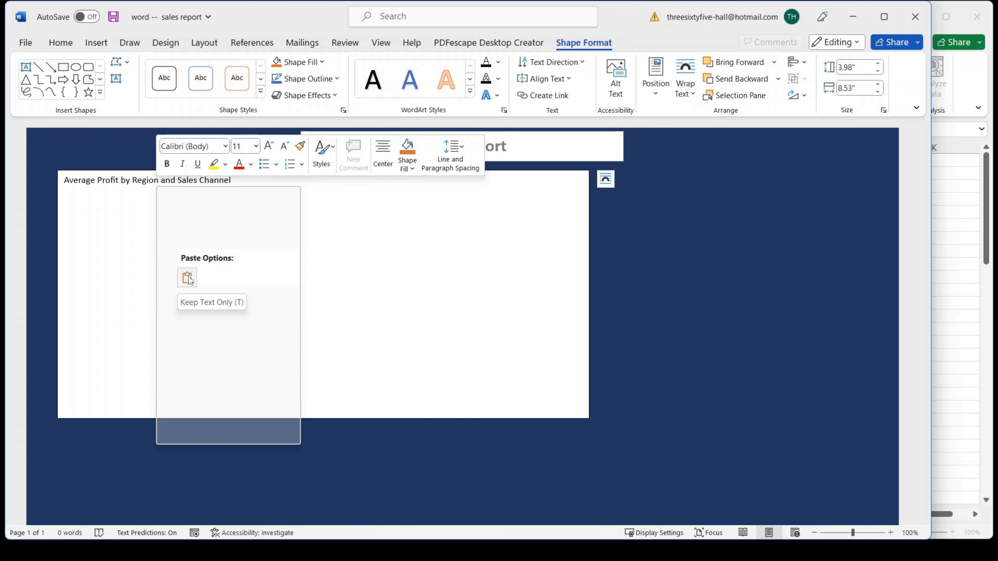
left_click(189, 278)
left_click(205, 245)
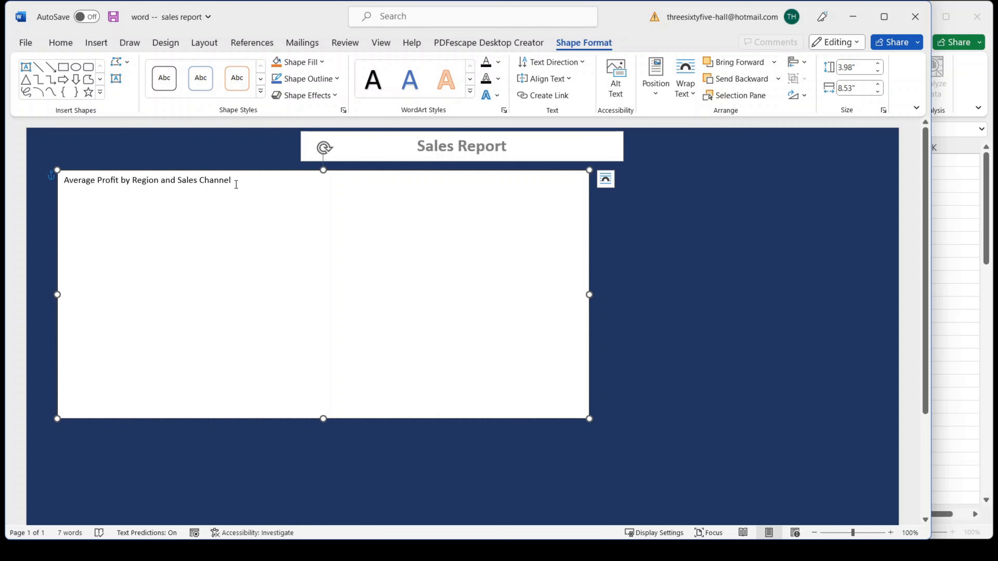
- Format the "Average Profit by Region and Sales Channel" heading as centered, bold, 12 pt
left_click_drag(236, 185, 73, 181)
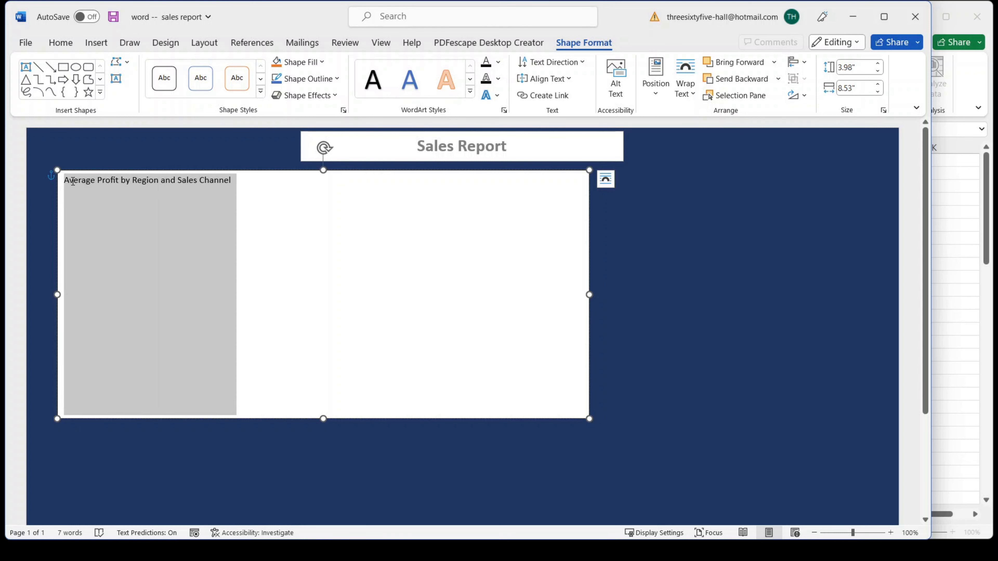
left_click(60, 43)
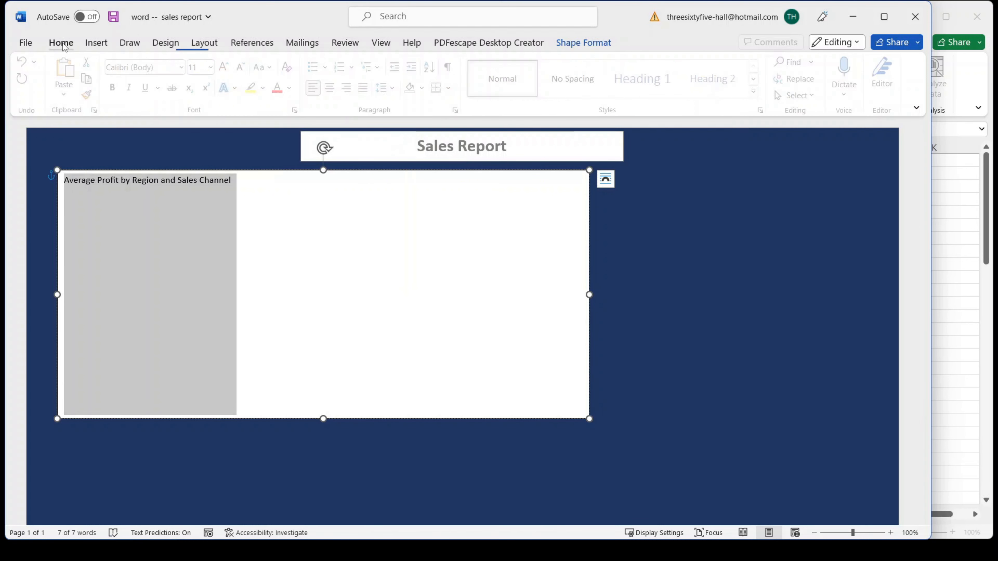
left_click(335, 88)
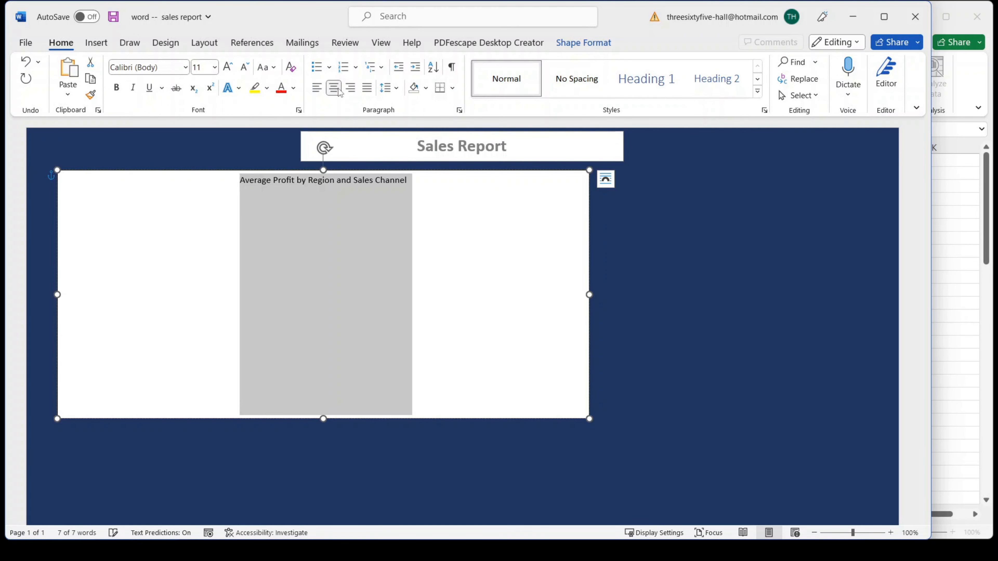
left_click(117, 88)
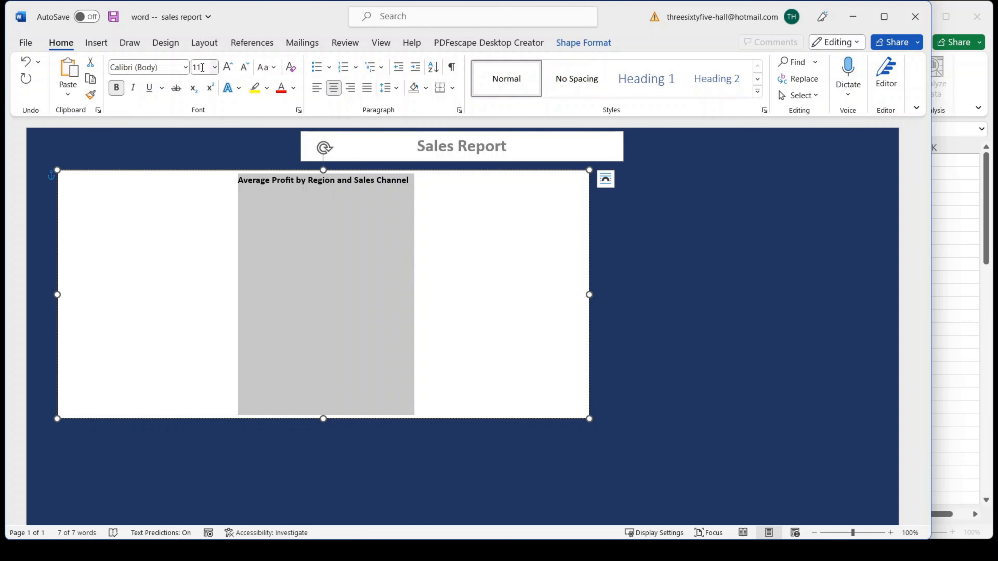
type("12")
key("Return")
- Add an empty line below the heading and enlarge the text box slightly in width and height
left_click(421, 205)
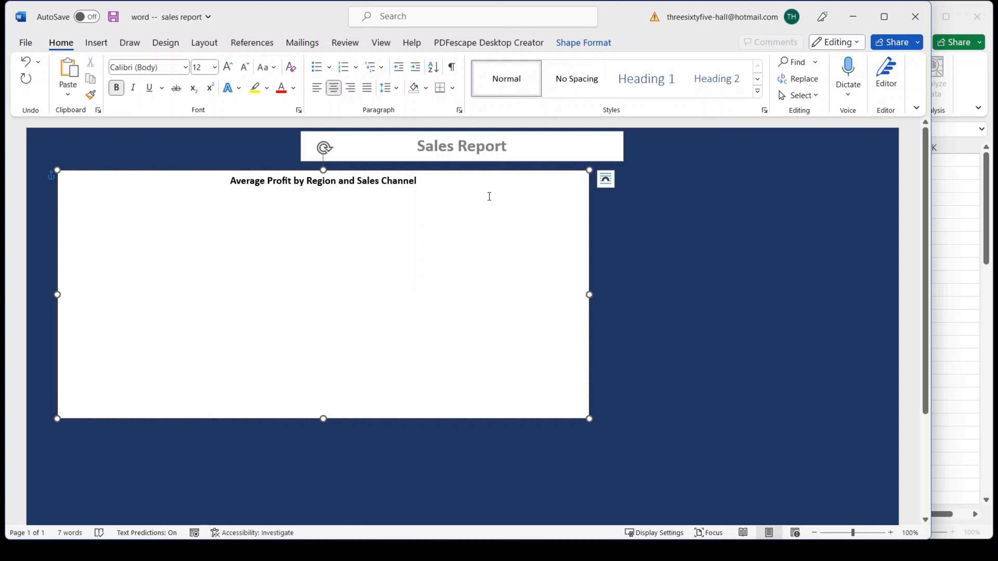
key("Return")
left_click_drag(588, 418, 633, 460)
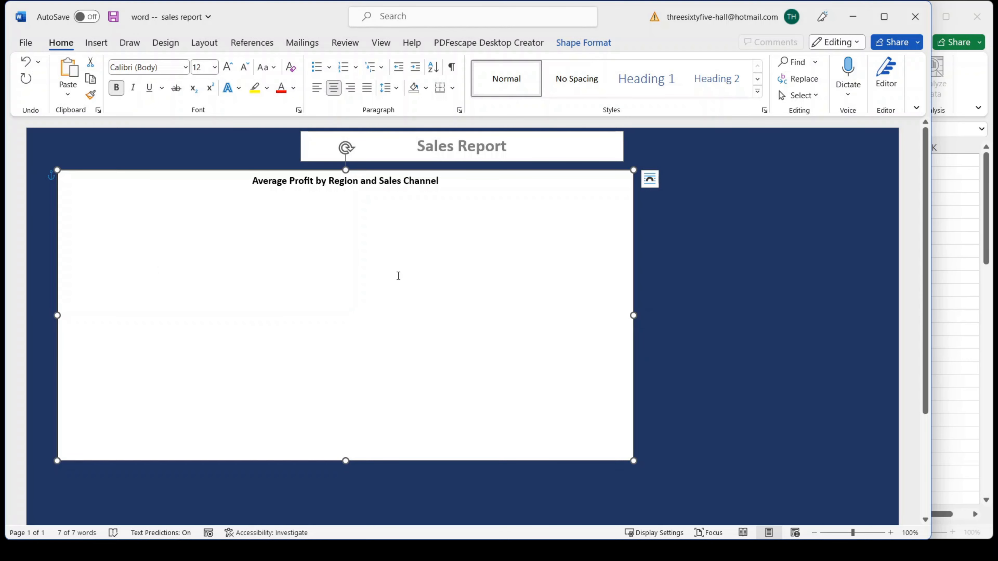
- Switch to the Excel workbook and copy the profit-by-region PivotTable range A4:D12, from Row Labels through Grand Total
left_click(957, 268)
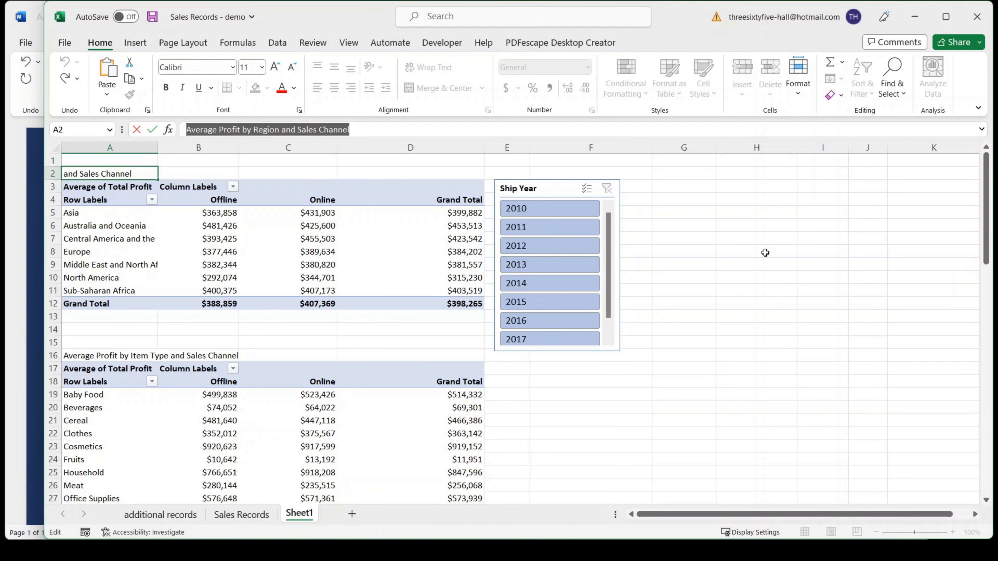
left_click(264, 302)
left_click_drag(92, 196, 421, 304)
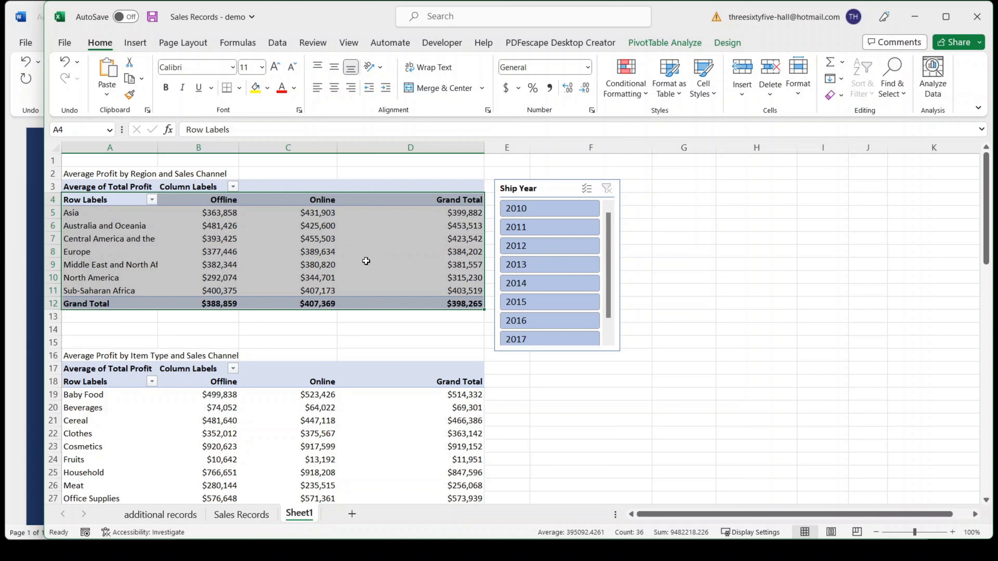
mouse_move(366, 261)
right_click(268, 232)
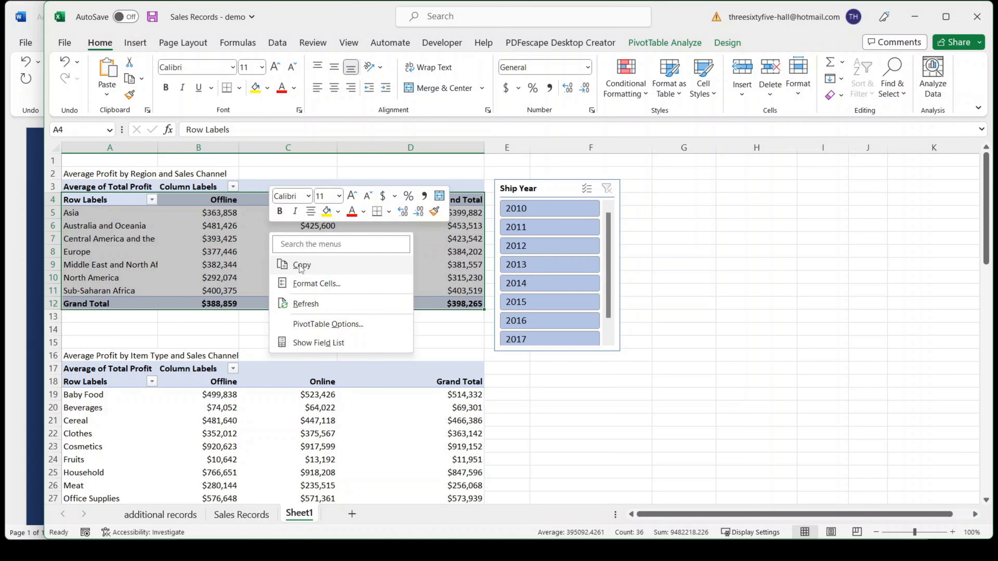
left_click(301, 266)
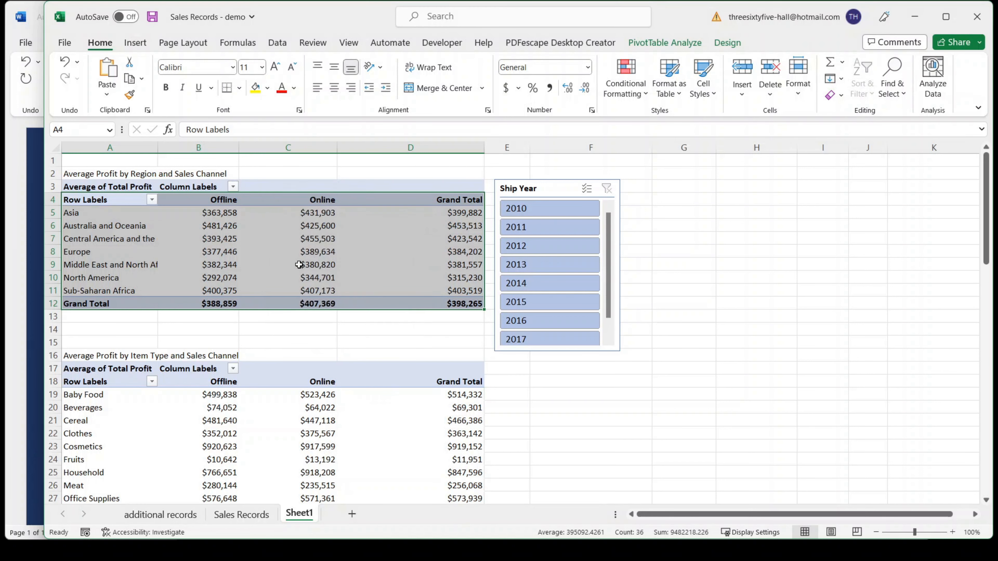
- In the Word text box, paste the copied table below the heading as a link that uses the destination styles
left_click(34, 245)
left_click(346, 204)
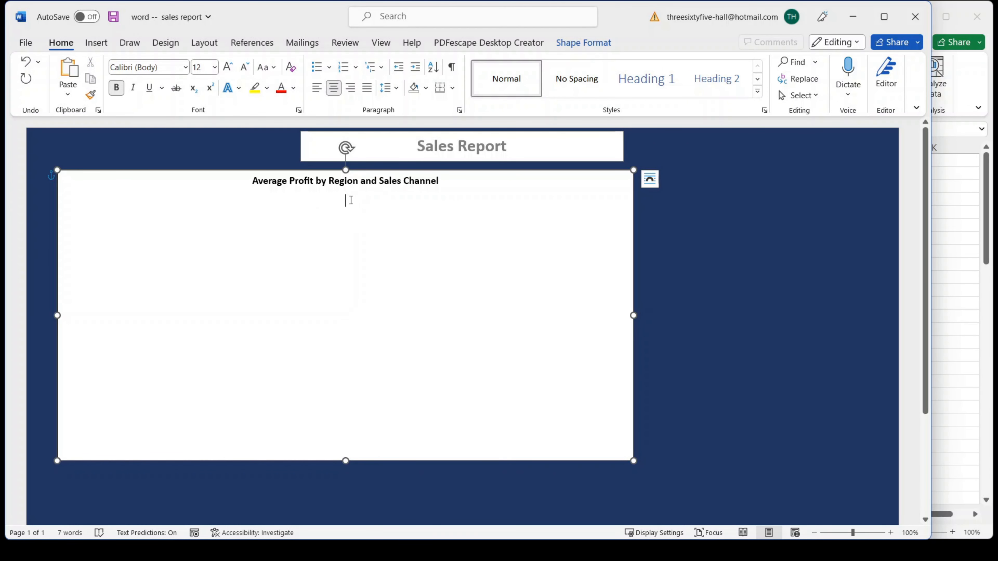
right_click(351, 200)
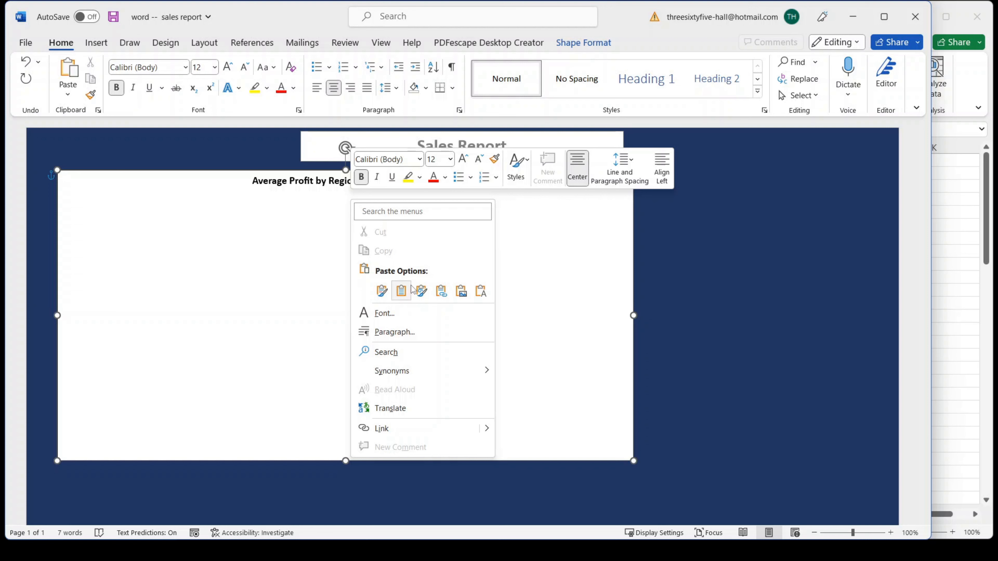
left_click(440, 293)
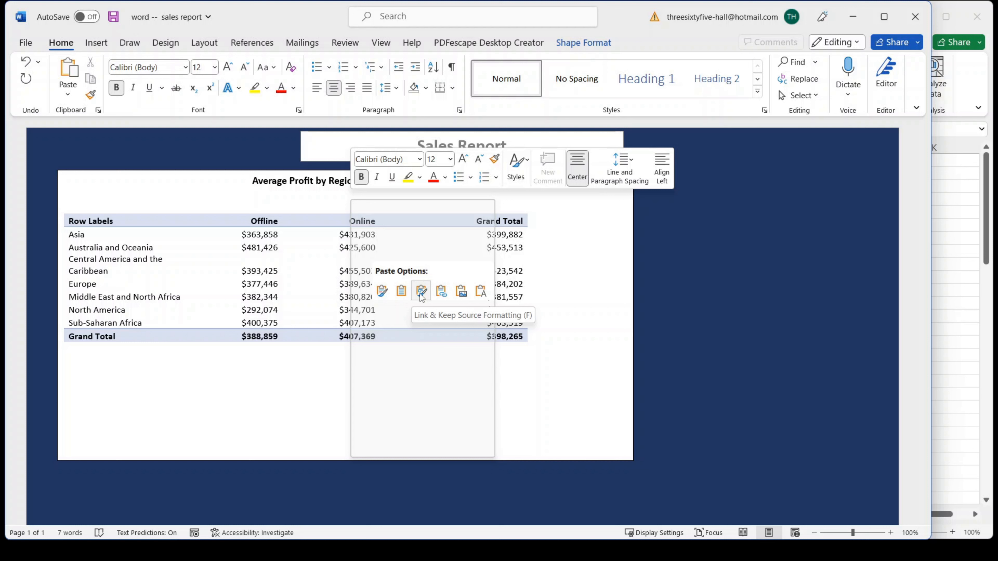
left_click(441, 291)
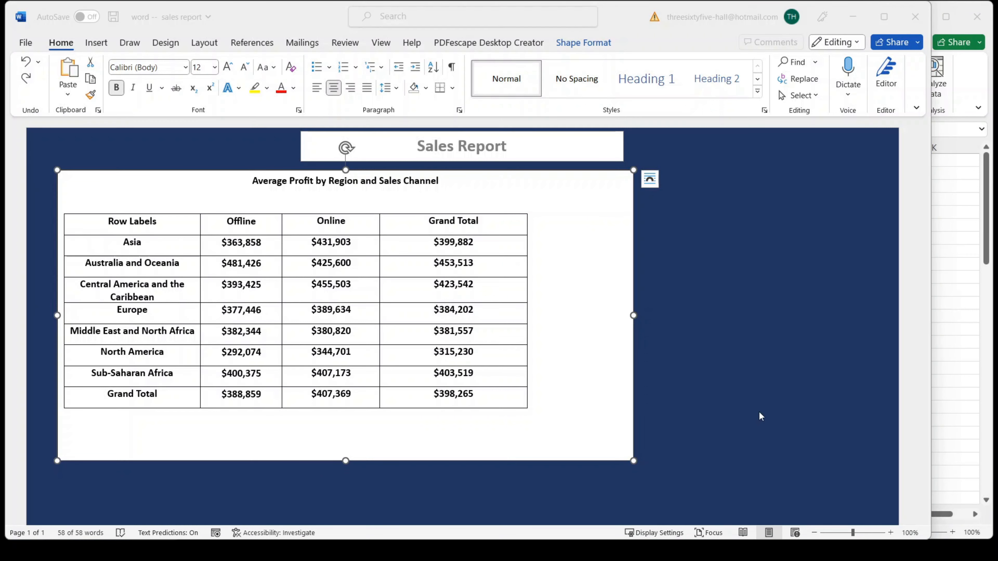
- Set the font size of the entire pasted region table to 10 pt
left_click_drag(476, 397, 219, 57)
left_click(214, 67)
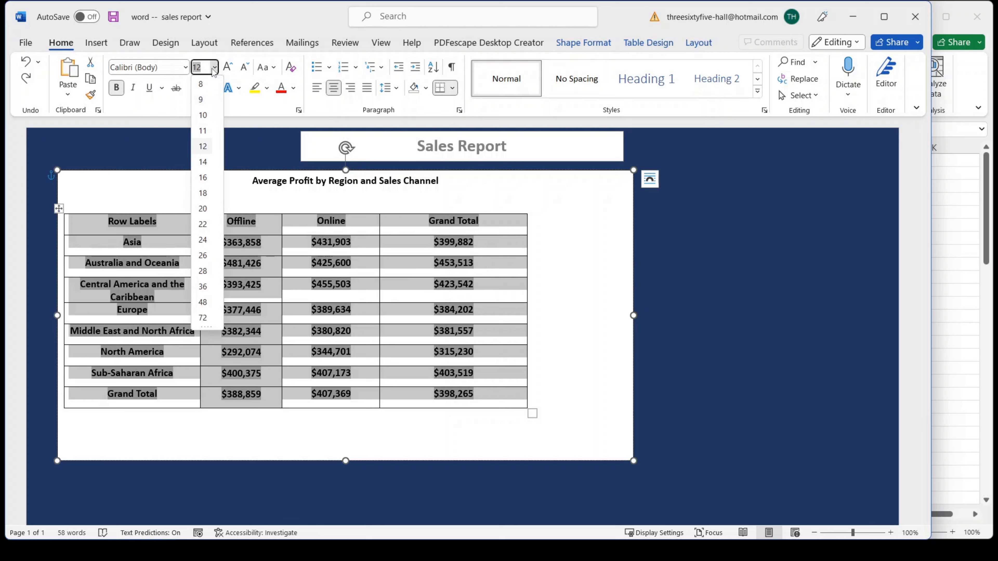
left_click(205, 115)
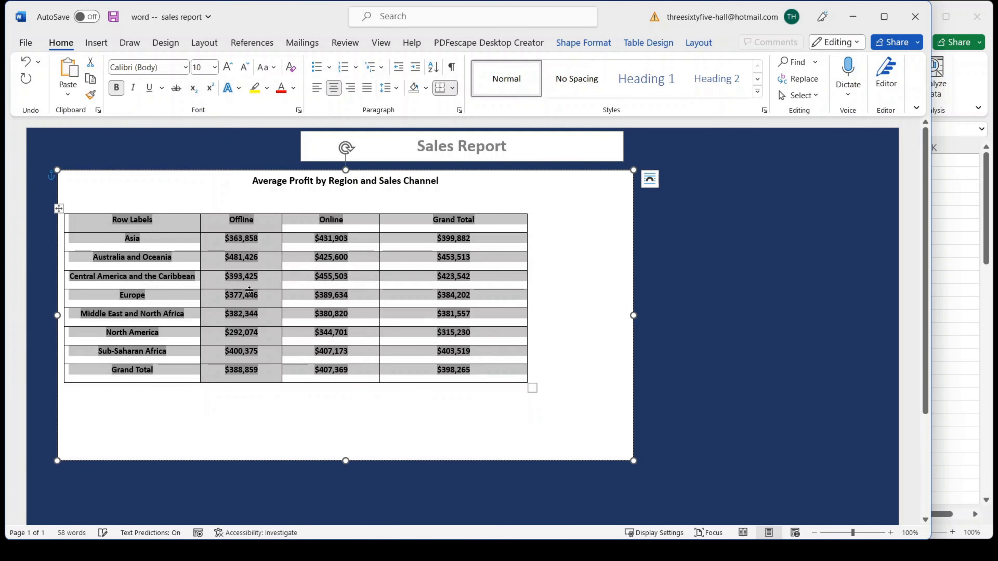
- Left-align the table's Row Labels column and right-align the Offline, Online and Grand Total columns
left_click_drag(159, 372, 118, 220)
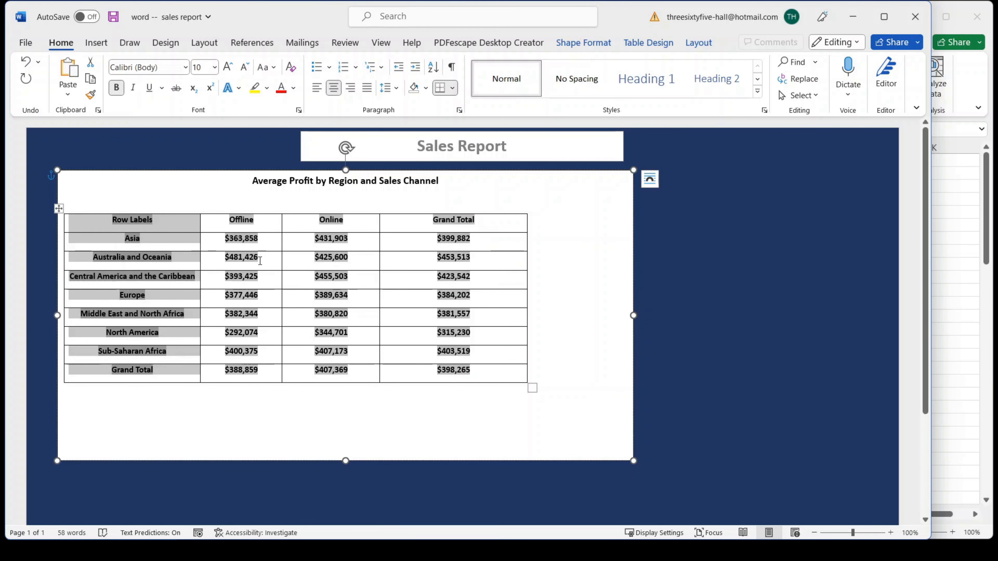
left_click(317, 88)
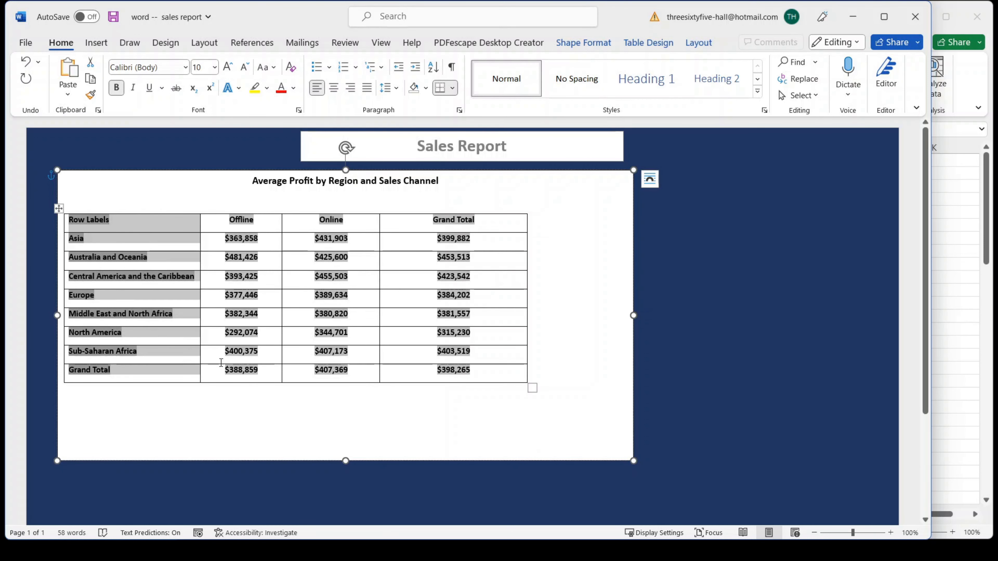
left_click_drag(238, 367, 443, 212)
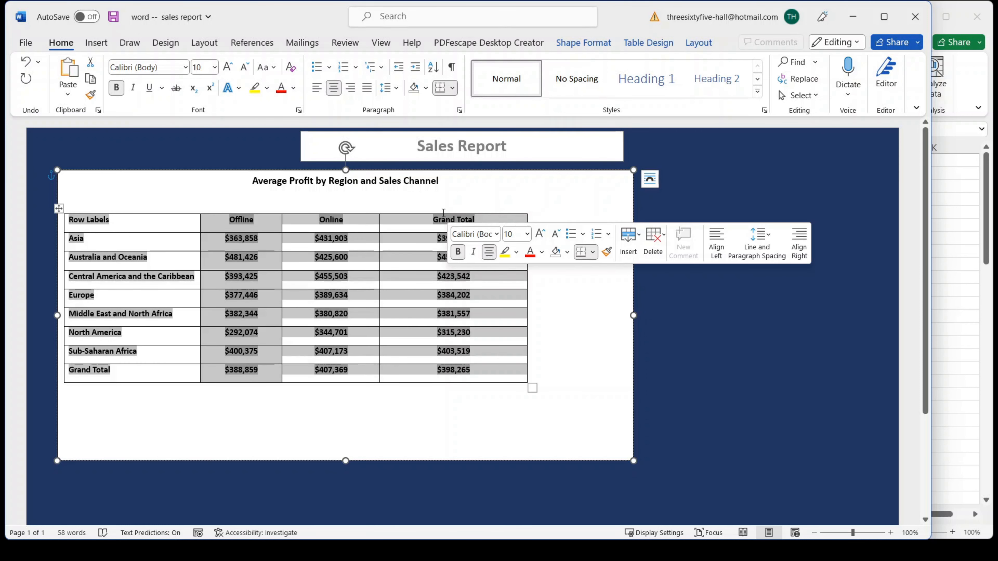
left_click(350, 88)
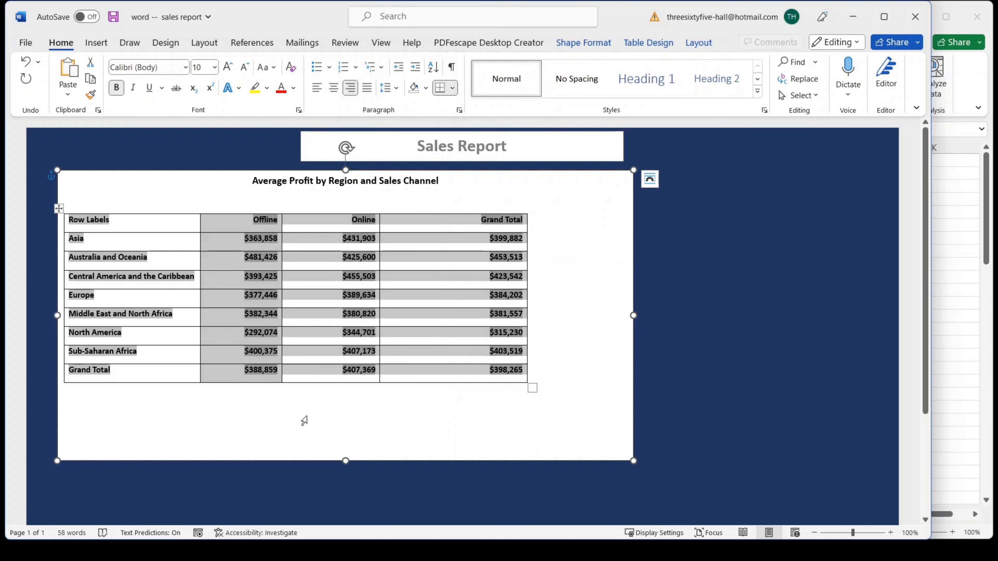
- Apply the dark orange table style with banded rows and orange header row and first column to the entire region table
left_click(305, 421)
left_click(378, 405)
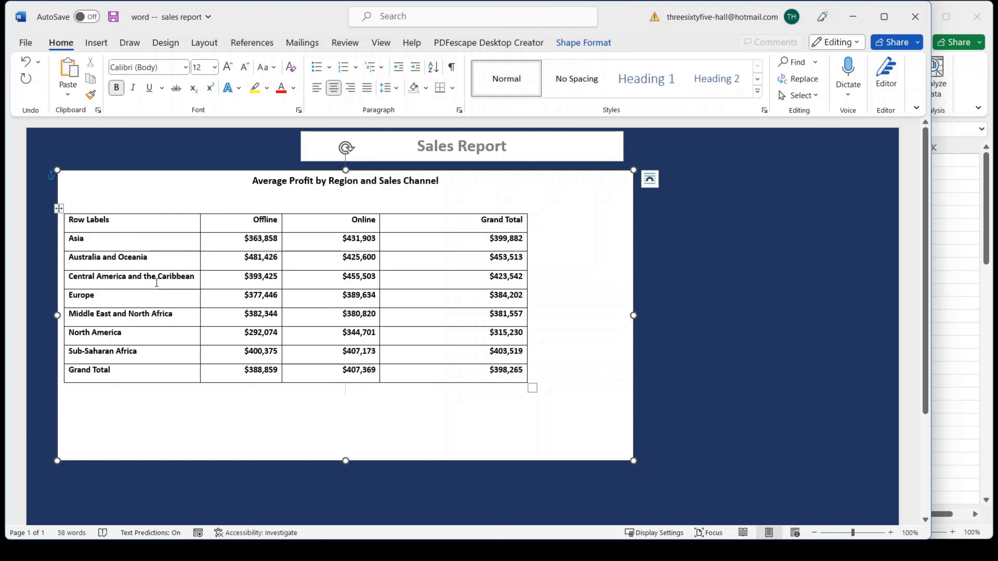
left_click(59, 208)
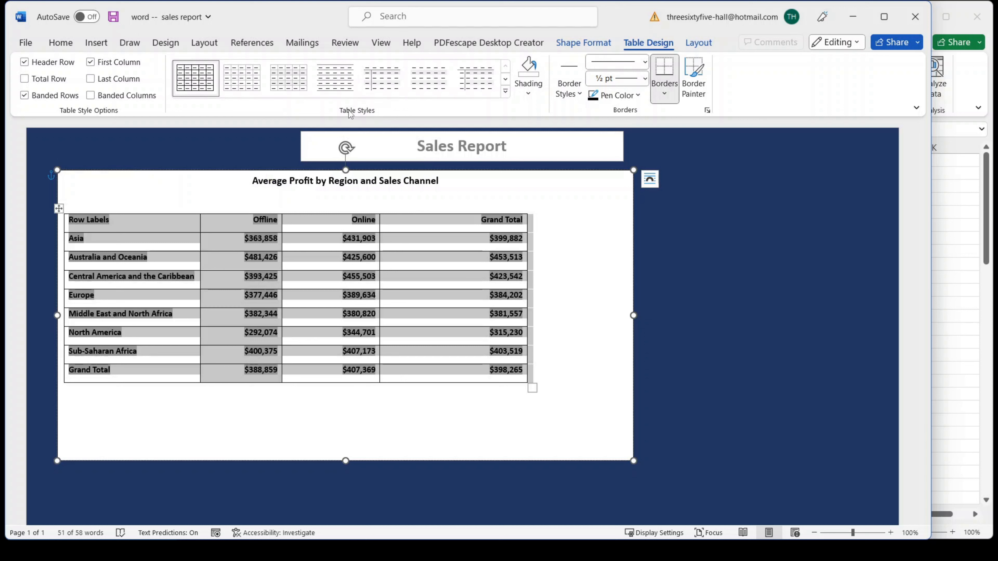
left_click(506, 82)
left_click(505, 81)
left_click(506, 82)
left_click(505, 82)
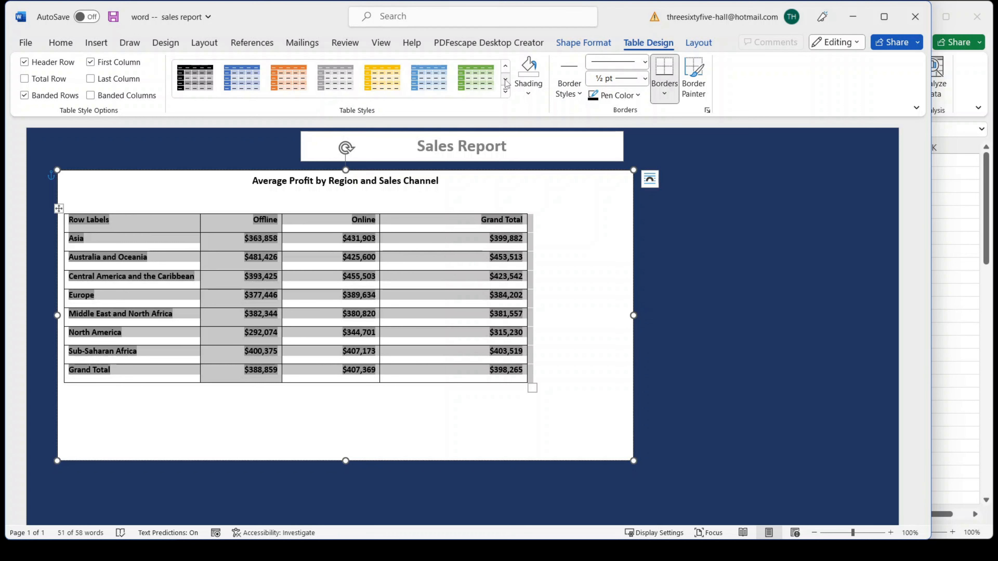
left_click(279, 87)
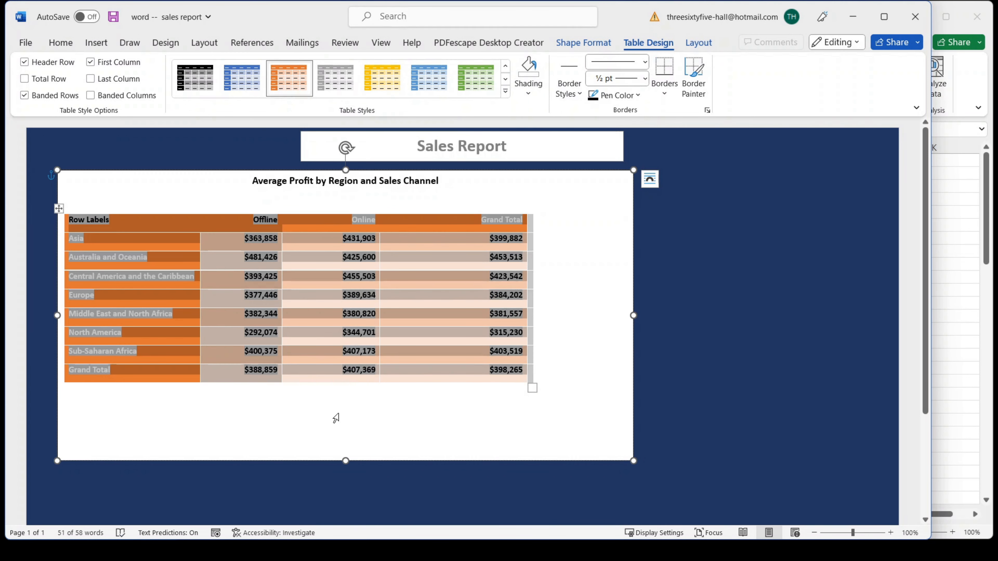
left_click(336, 418)
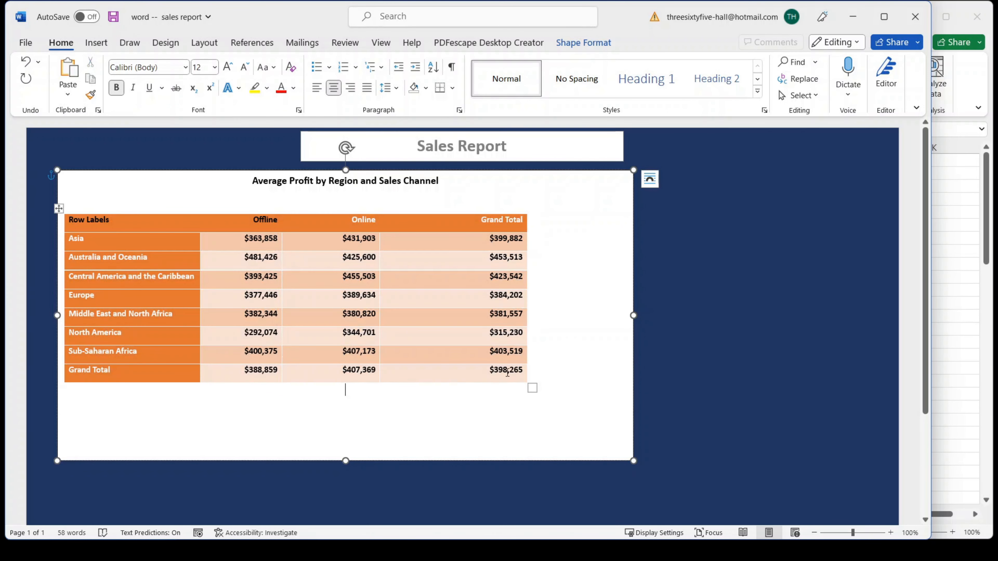
- Remove bold from the region table's body rows, from Asia through Grand Total
left_click_drag(523, 370, 107, 246)
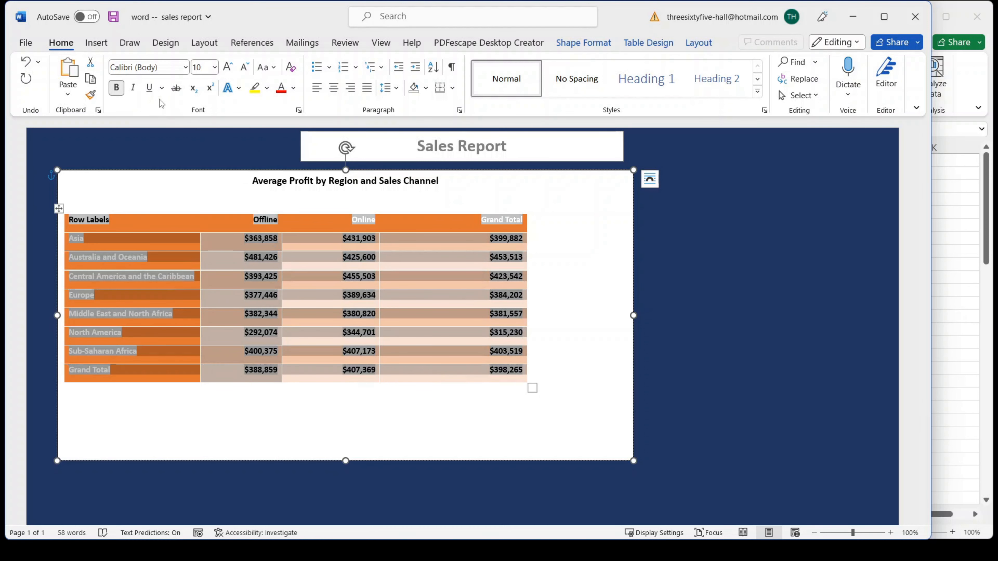
left_click(117, 88)
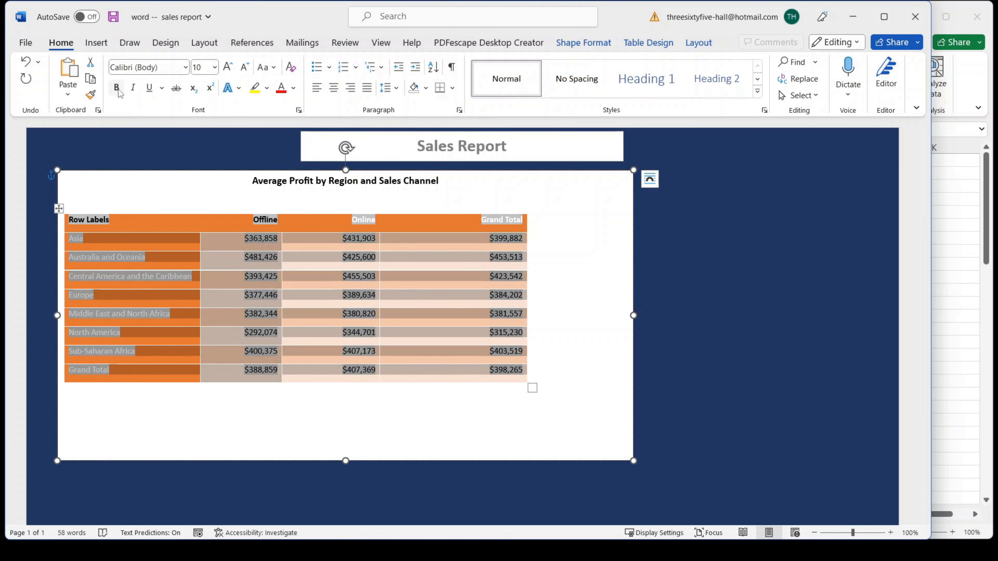
left_click(344, 423)
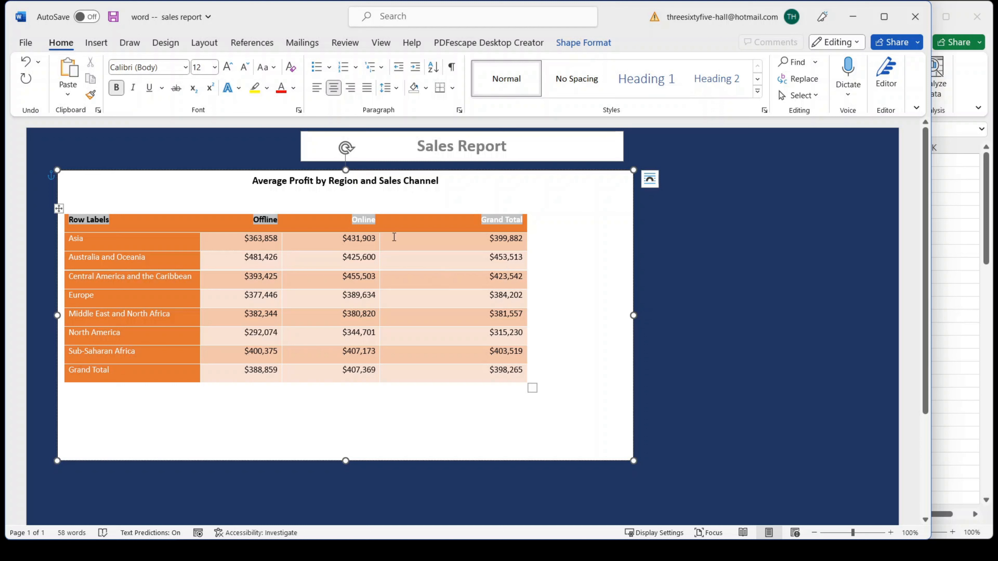
- Narrow the region table's Offline, Online and Grand Total columns so they fit closely around their values
left_click_drag(280, 260, 257, 258)
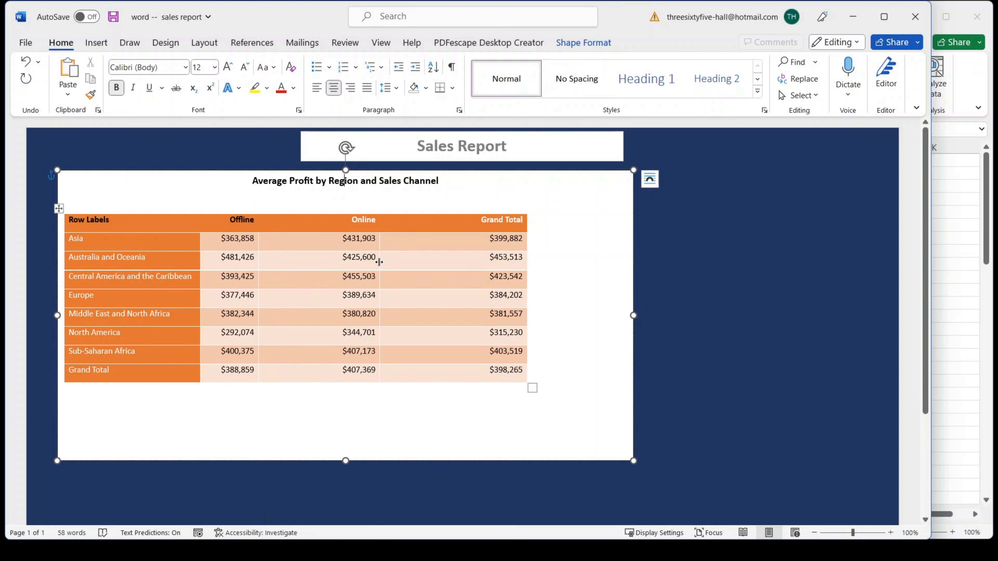
left_click_drag(379, 259, 325, 261)
left_click(527, 242)
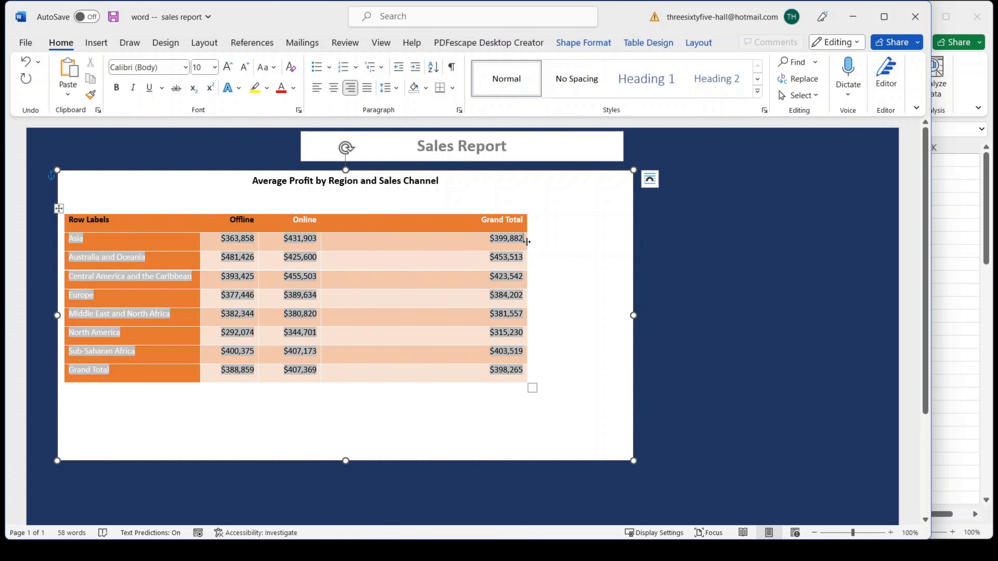
left_click_drag(527, 242, 380, 256)
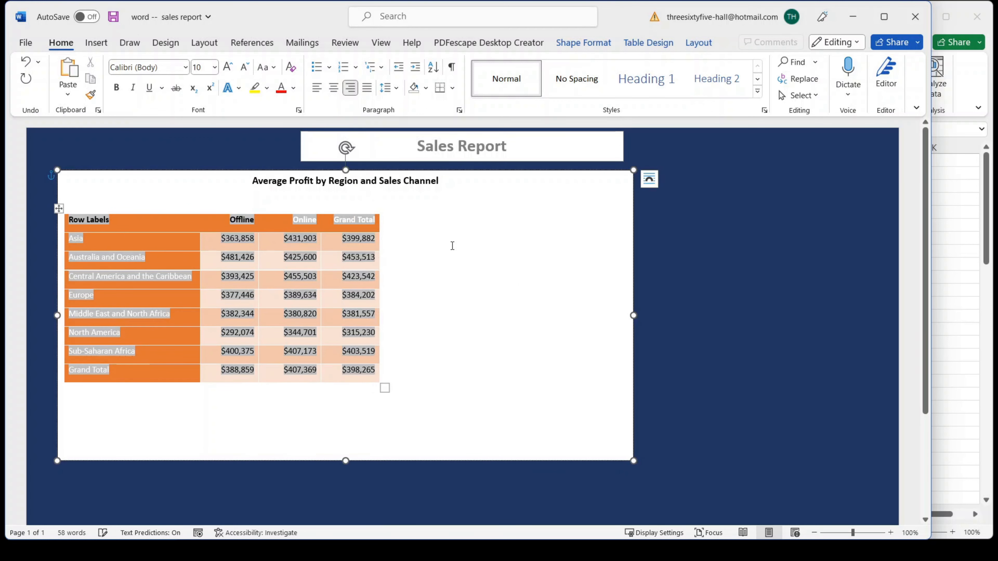
left_click(452, 246)
left_click(346, 393)
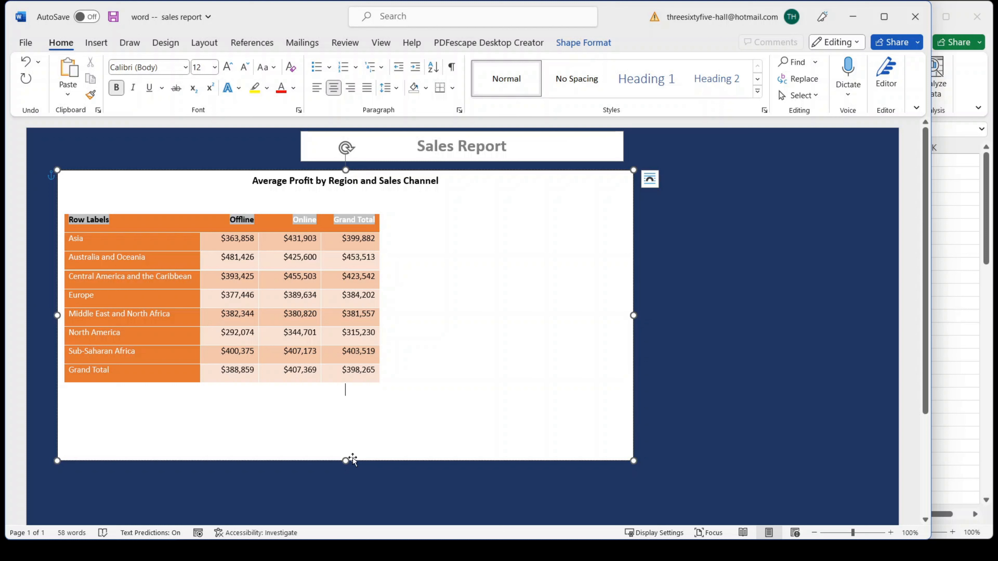
- Shrink the text box's height and width to fit closely around the region table, and save the document
left_click_drag(346, 460, 345, 402)
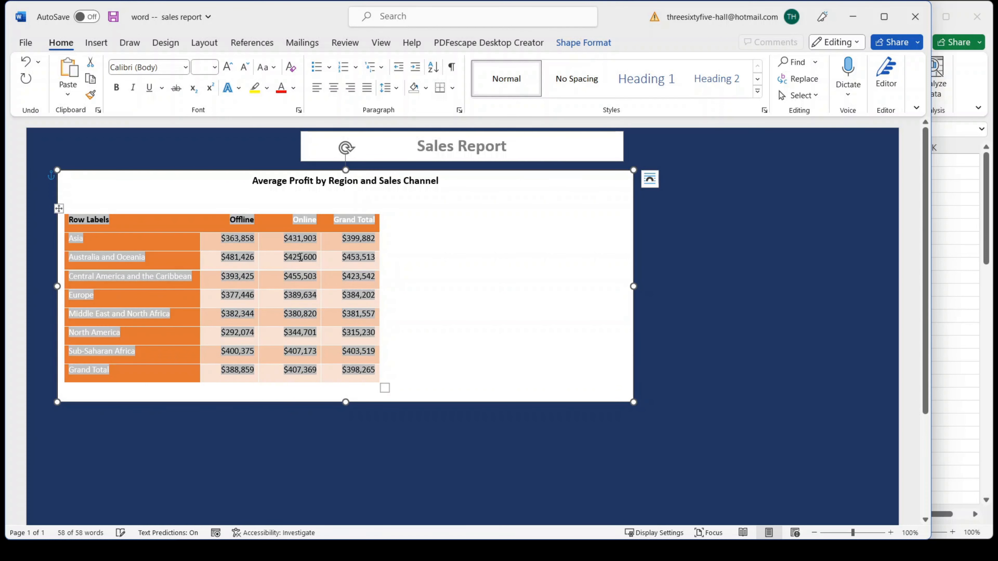
left_click_drag(633, 286, 390, 280)
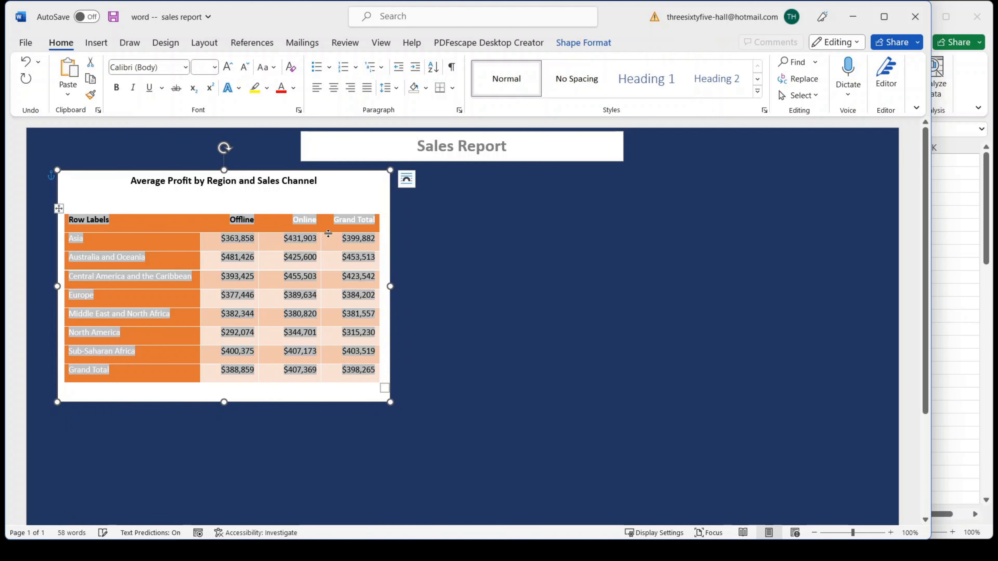
left_click(298, 202)
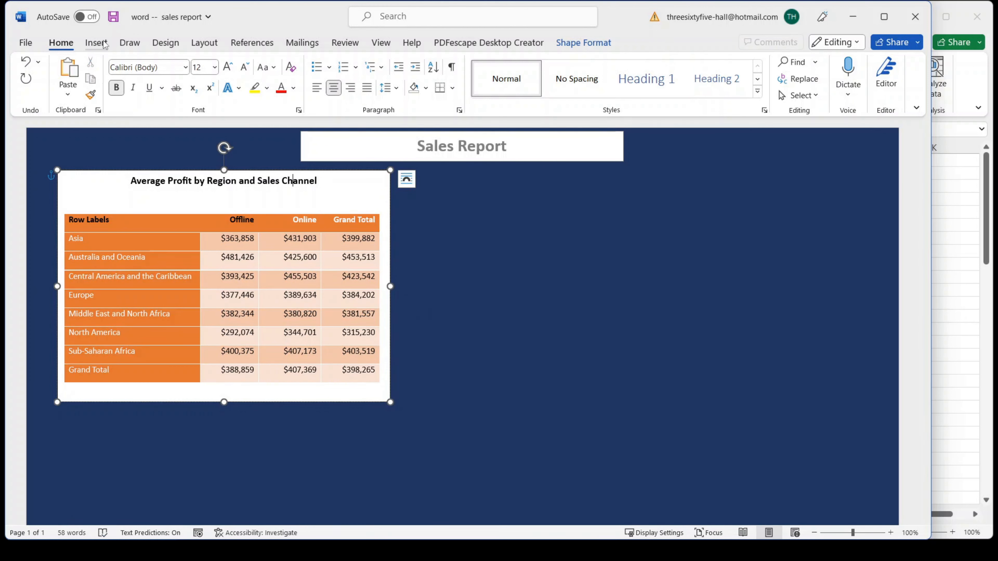
key("ctrl+s")
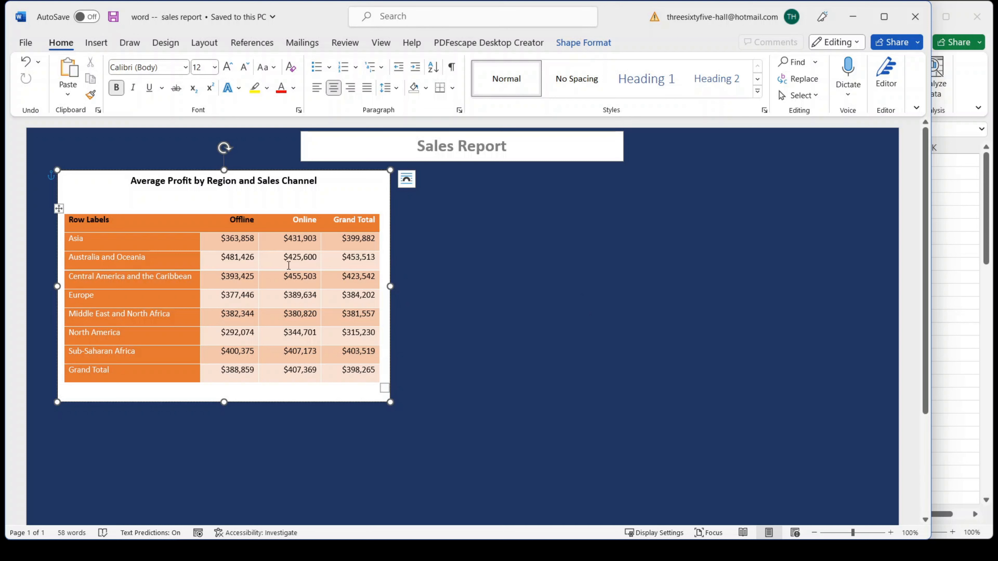
- Update the linked region table from its Excel source
left_click(296, 259)
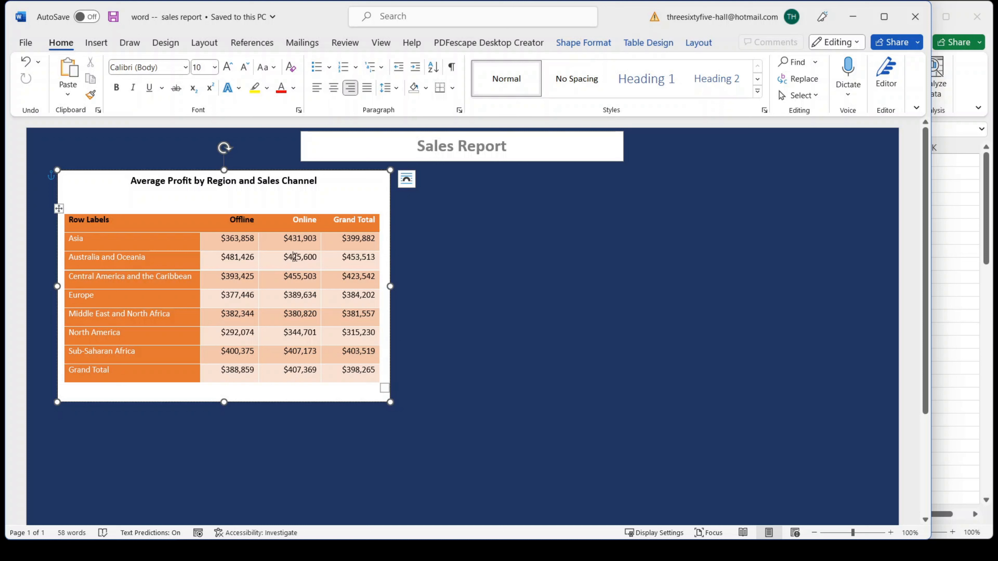
right_click(295, 259)
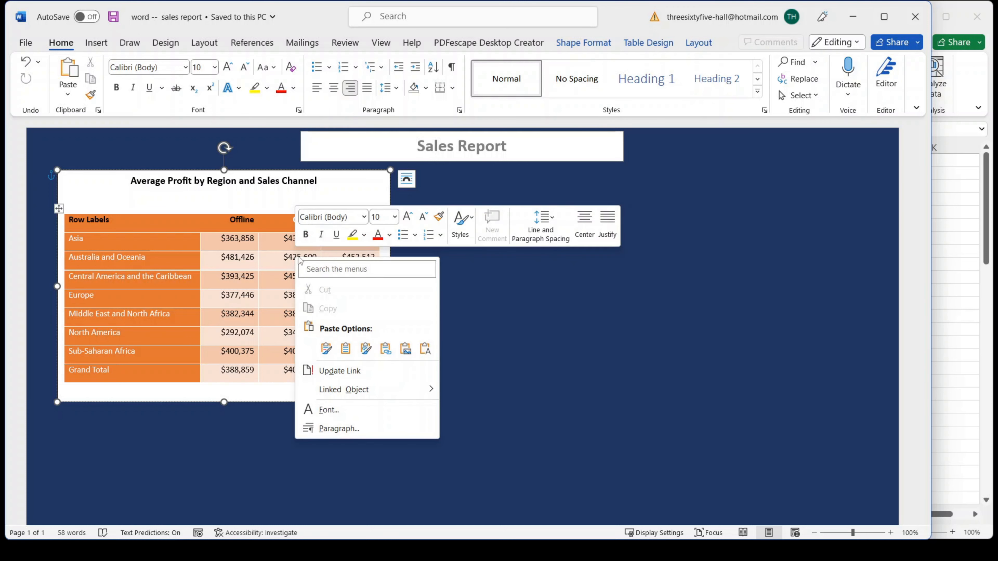
left_click(337, 375)
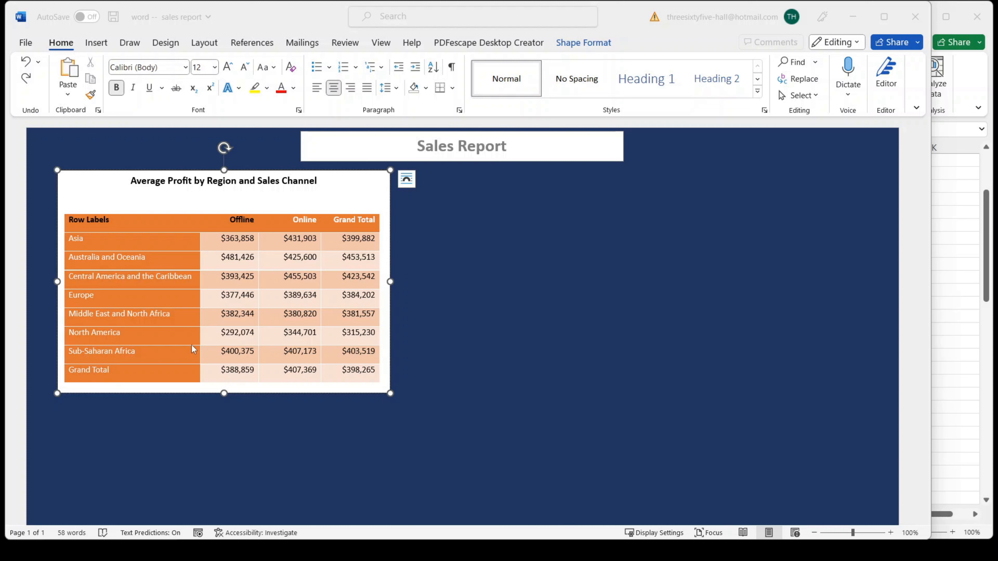
- Set the specified row height for the entire region table to 0.20" in the table properties
left_click(59, 209)
right_click(58, 208)
left_click(106, 436)
left_click(386, 153)
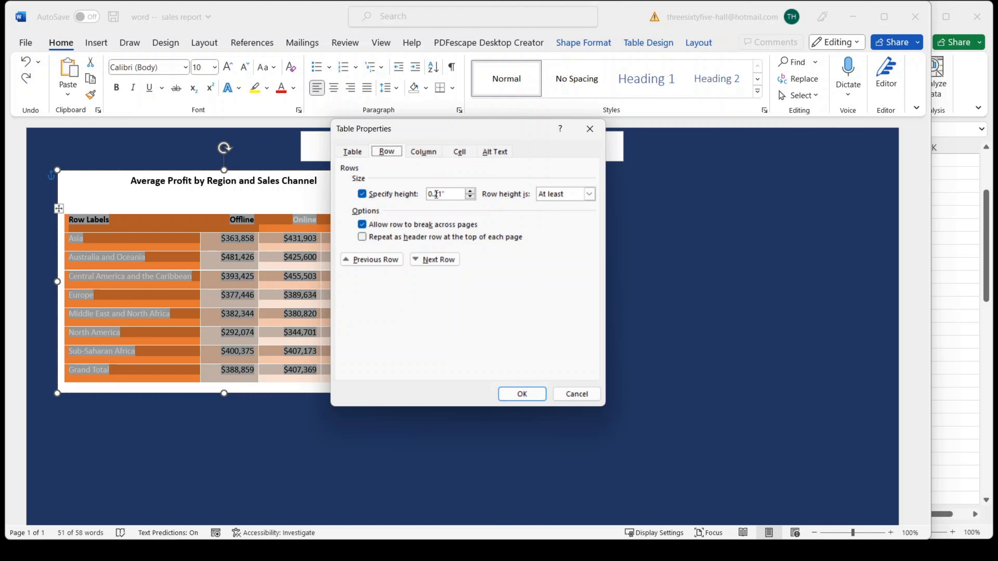
left_click_drag(436, 195, 442, 195)
type("0")
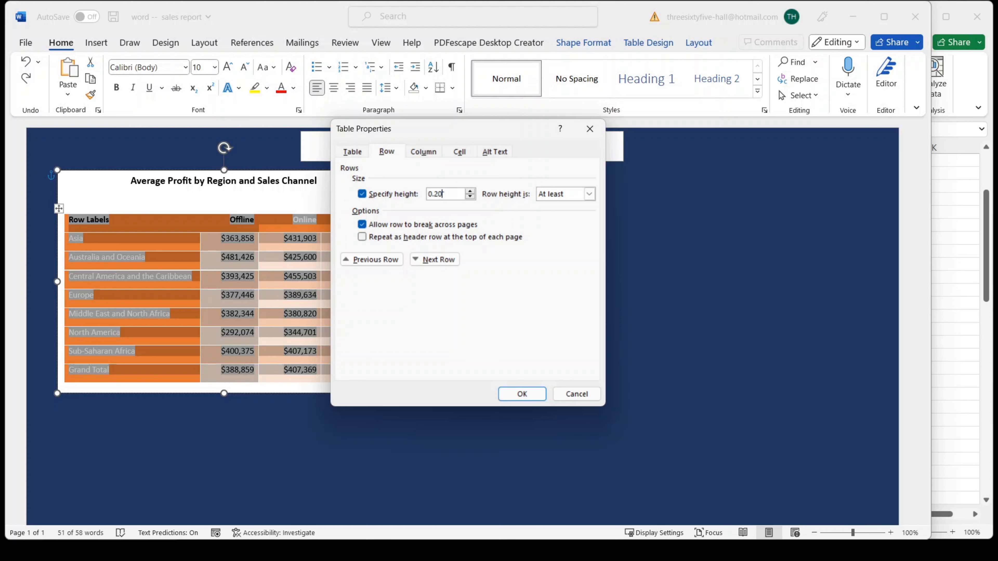
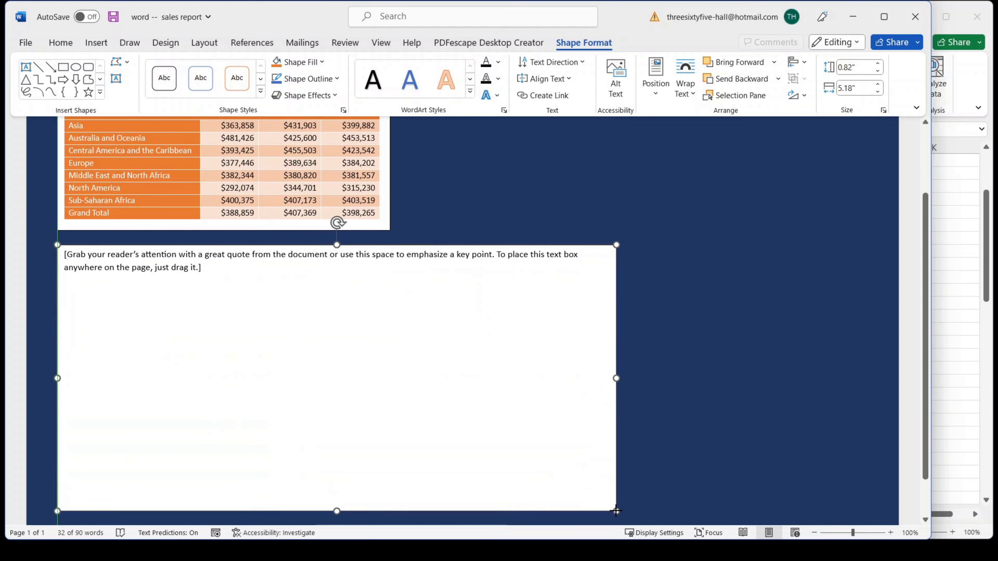
- Delete the lower text box's placeholder text, and copy the title text "Average Profit by Item Type and Sales Channel" from cell A16 in the Excel workbook
left_click(116, 251)
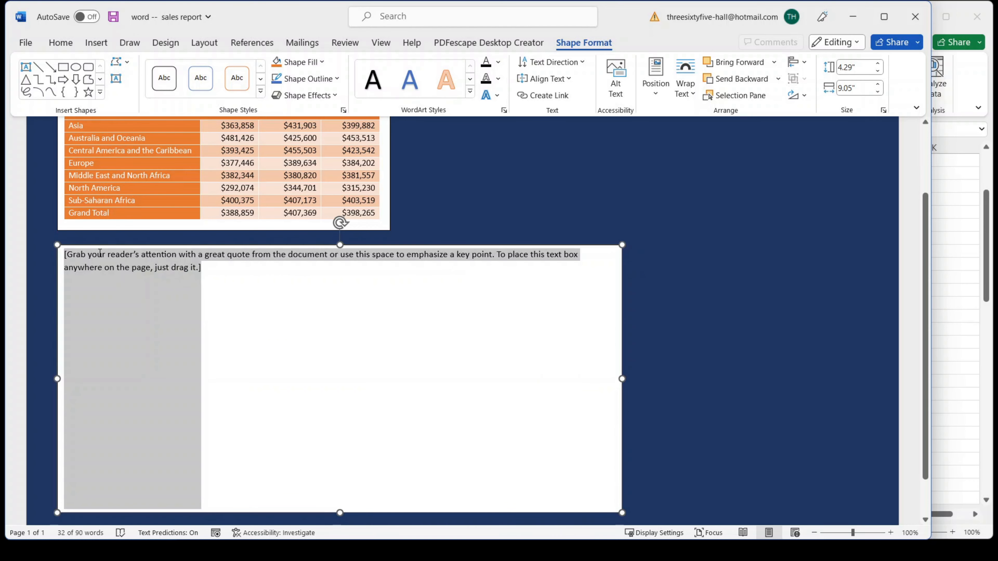
key("Delete")
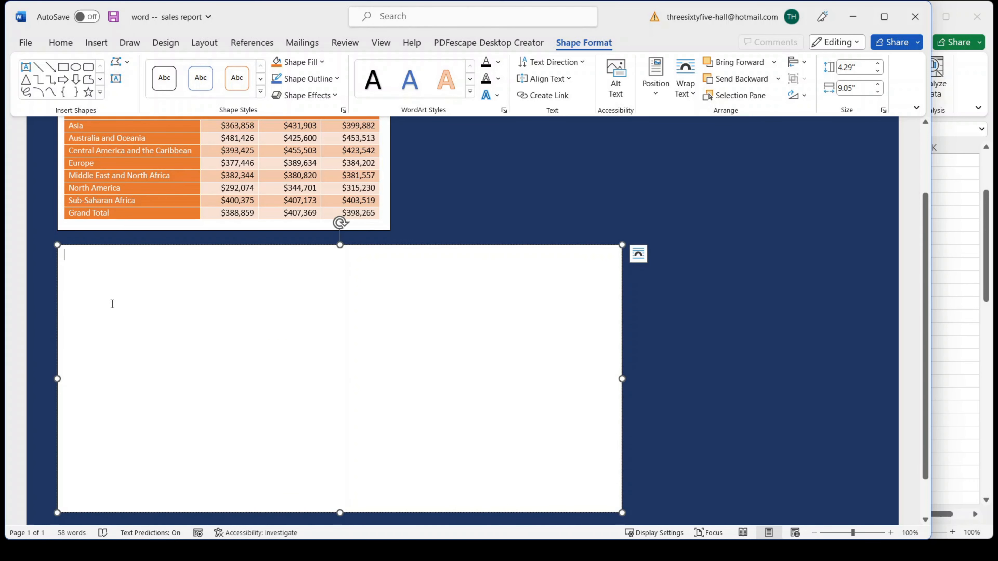
left_click(942, 256)
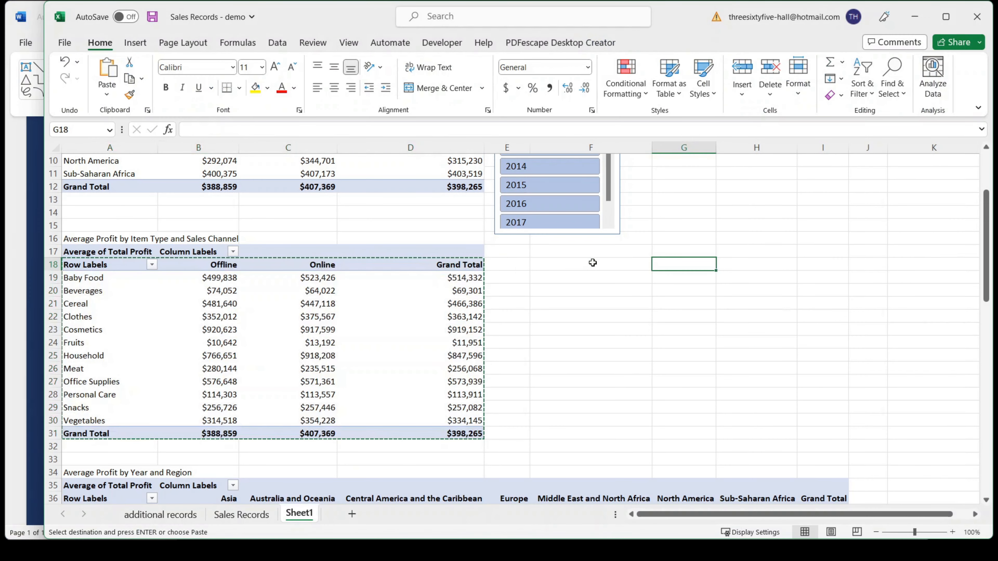
left_click(592, 263)
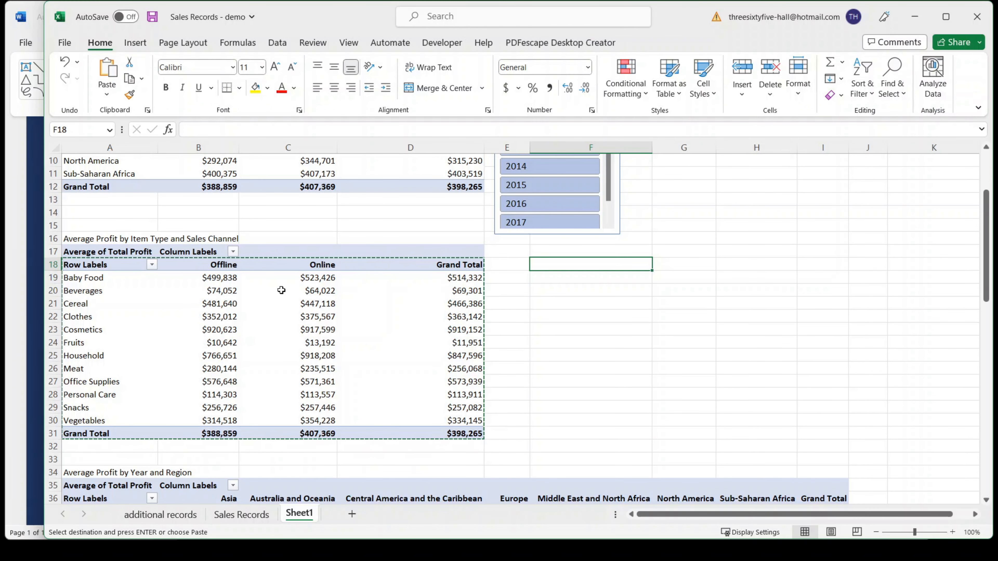
left_click(80, 241)
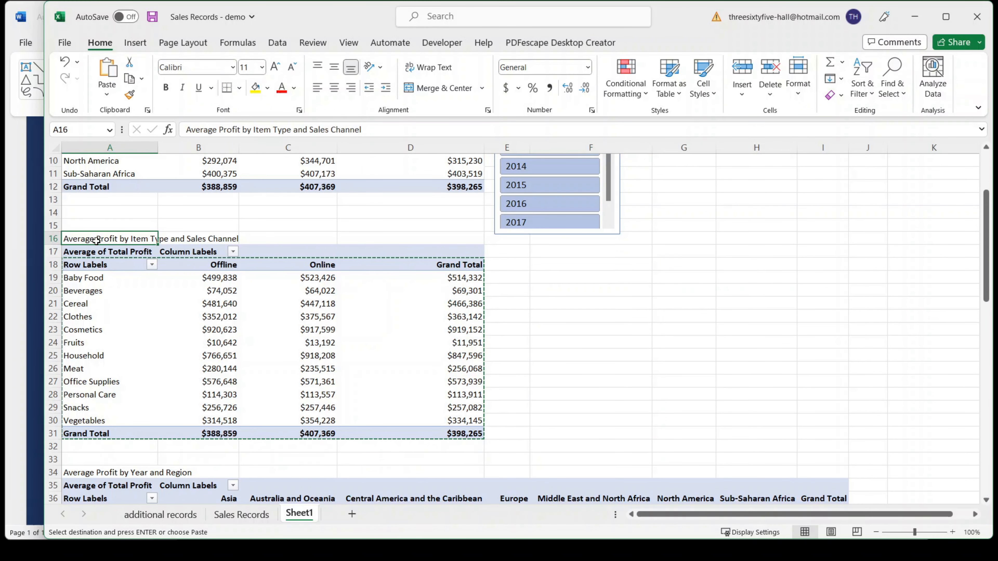
left_click_drag(372, 129, 181, 130)
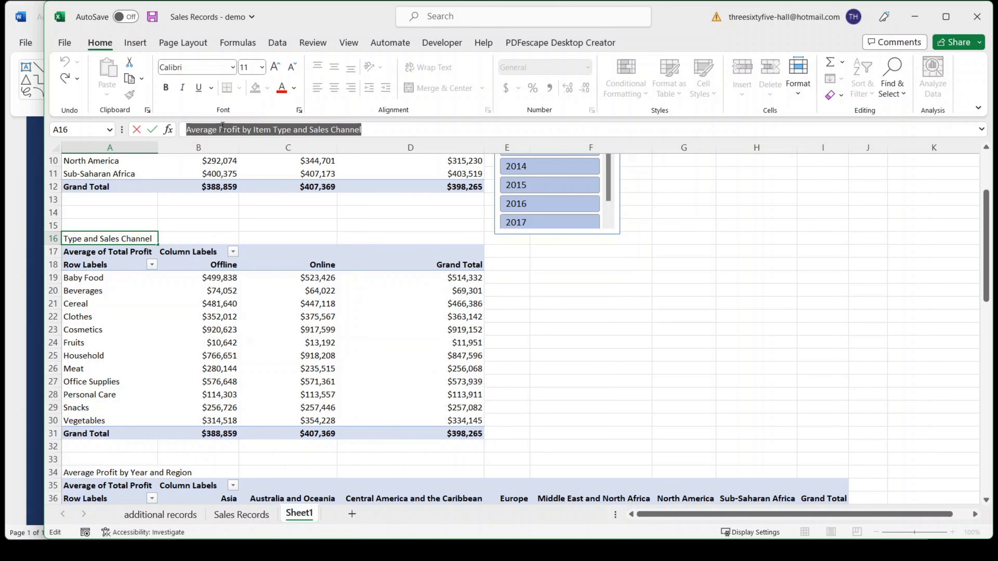
right_click(223, 131)
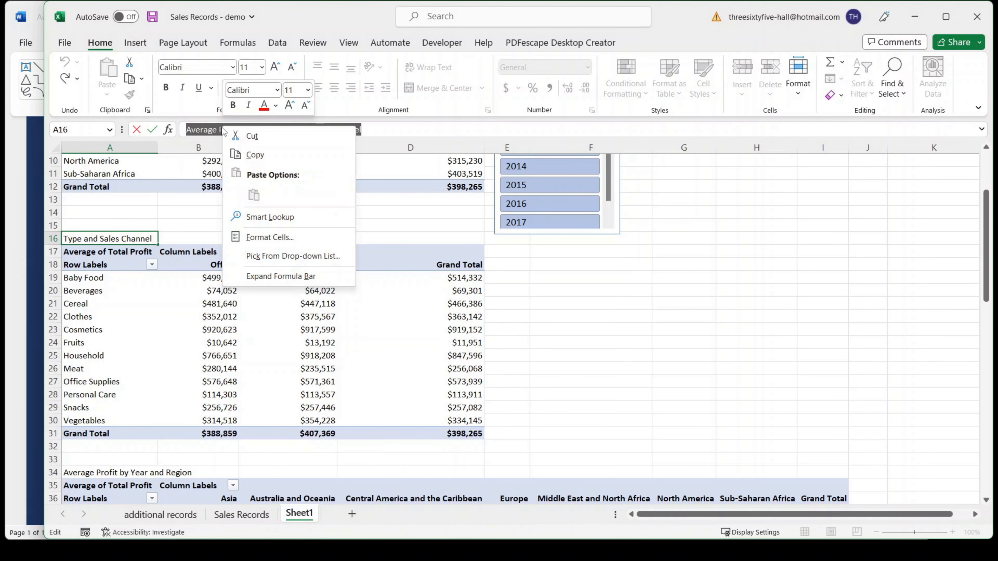
left_click(254, 155)
- Switch back to the Word report and paste the copied title into the empty lower text box as text only
left_click(39, 300)
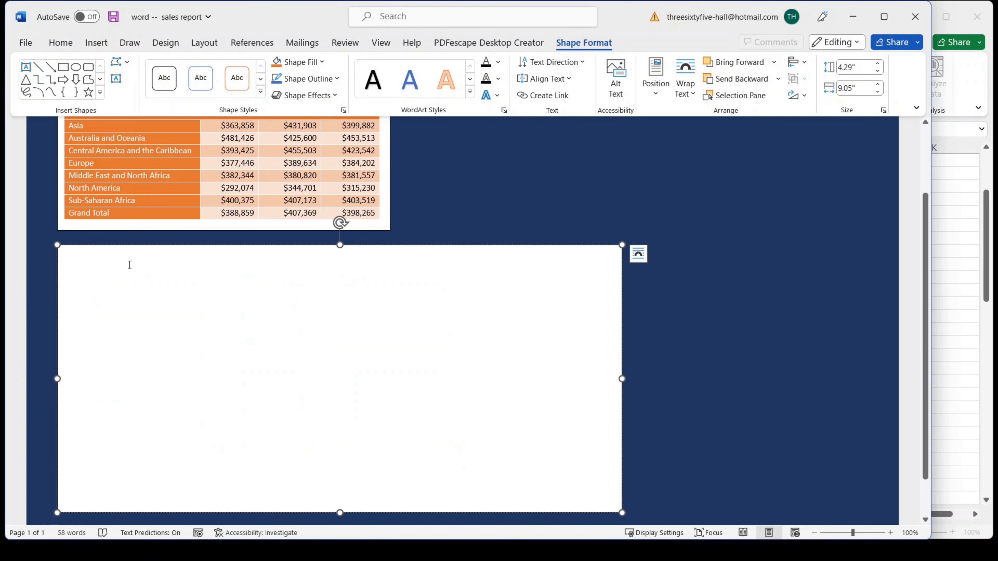
right_click(124, 260)
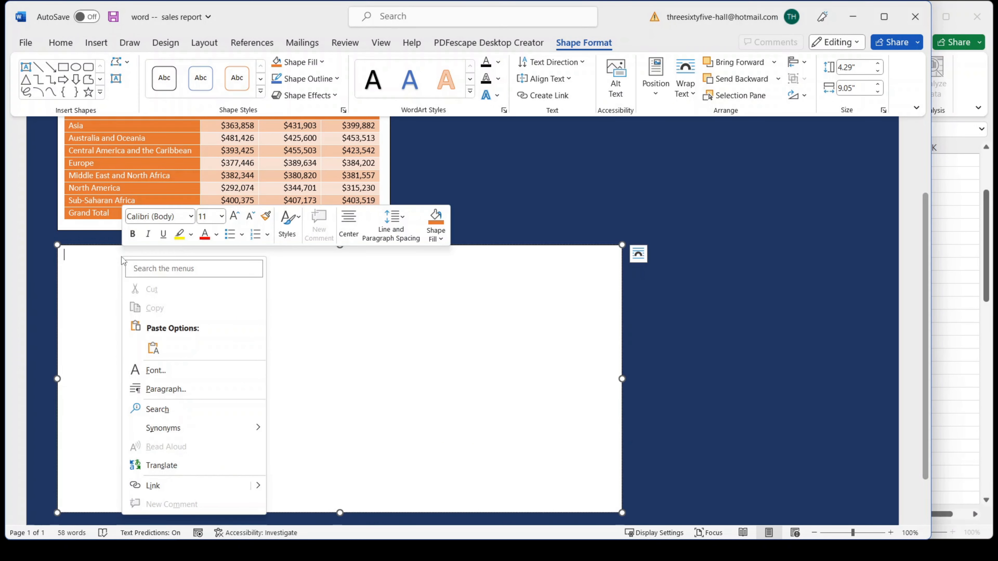
left_click(153, 348)
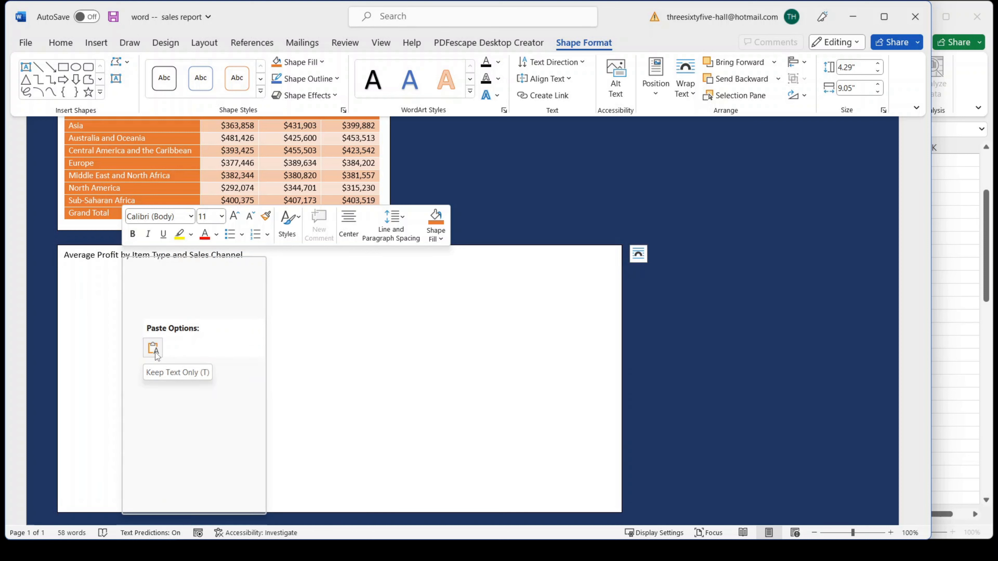
- Format the title "Average Profit by Item Type and Sales Channel" as bold, 12 pt and centered
left_click_drag(261, 256, 74, 260)
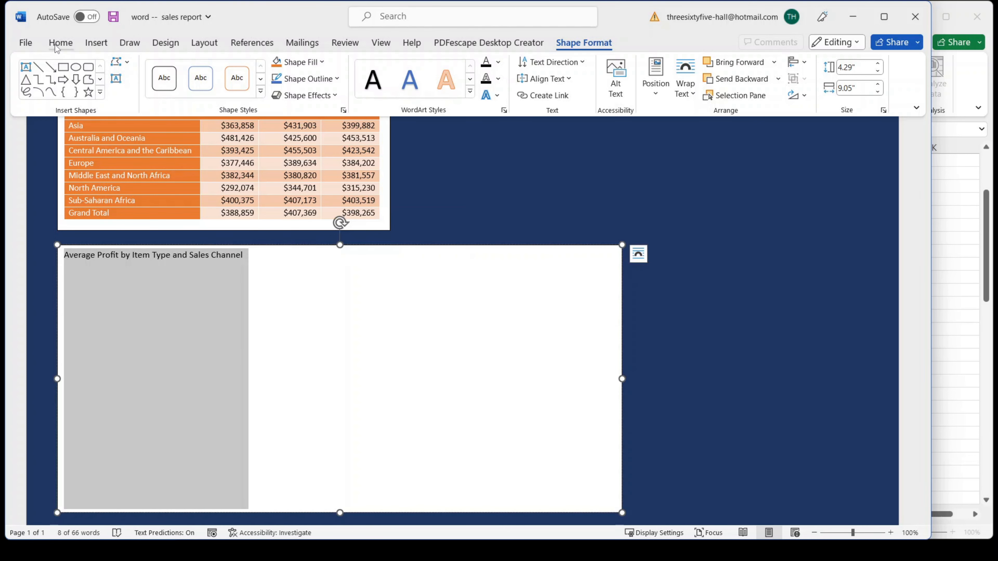
left_click(57, 47)
left_click(116, 87)
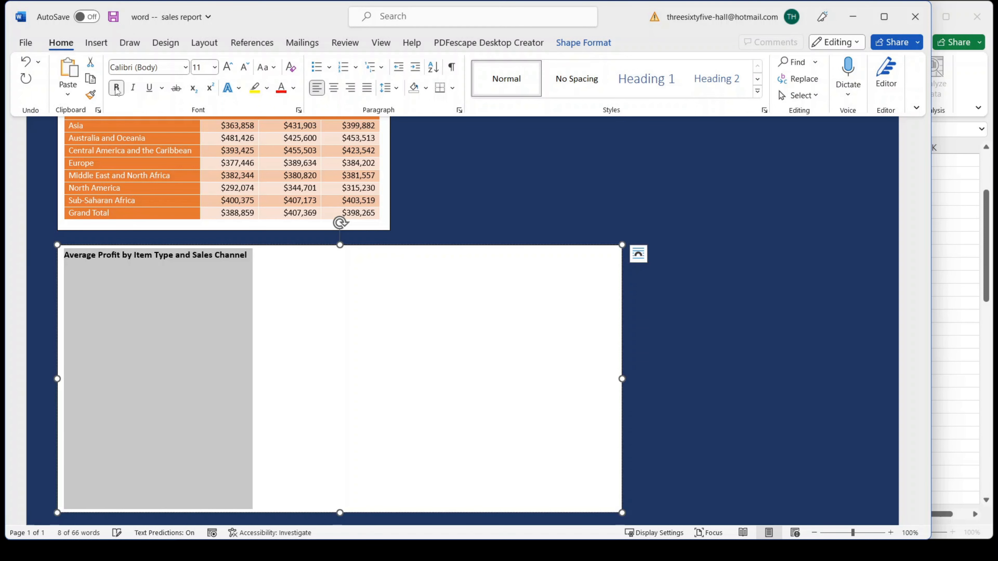
left_click(215, 67)
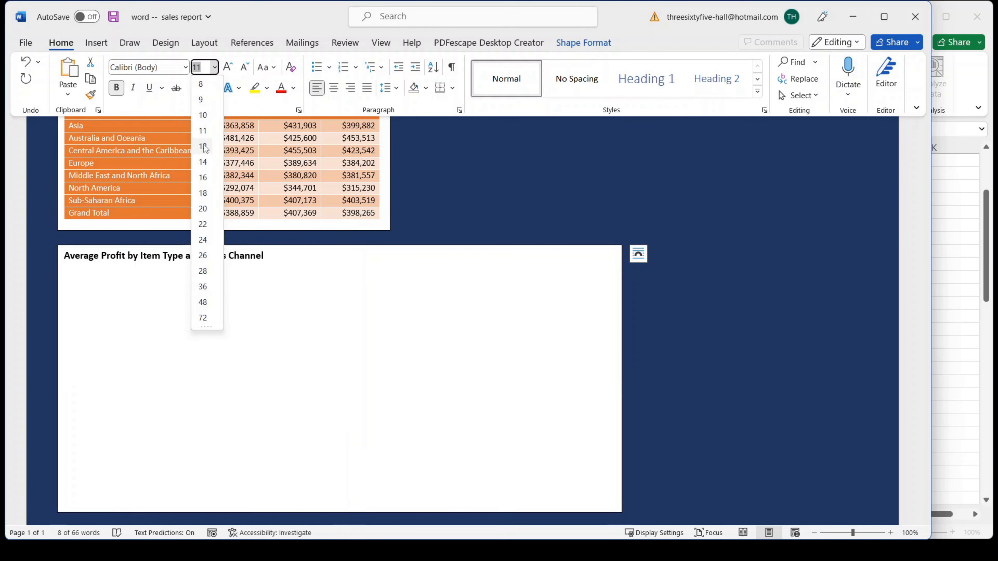
left_click(202, 146)
left_click(334, 88)
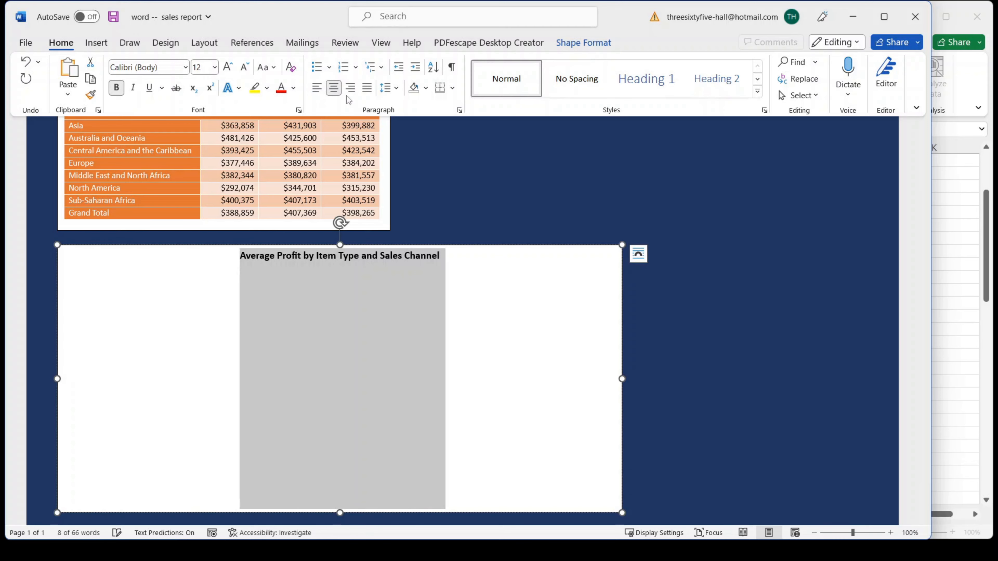
left_click(449, 207)
left_click(446, 339)
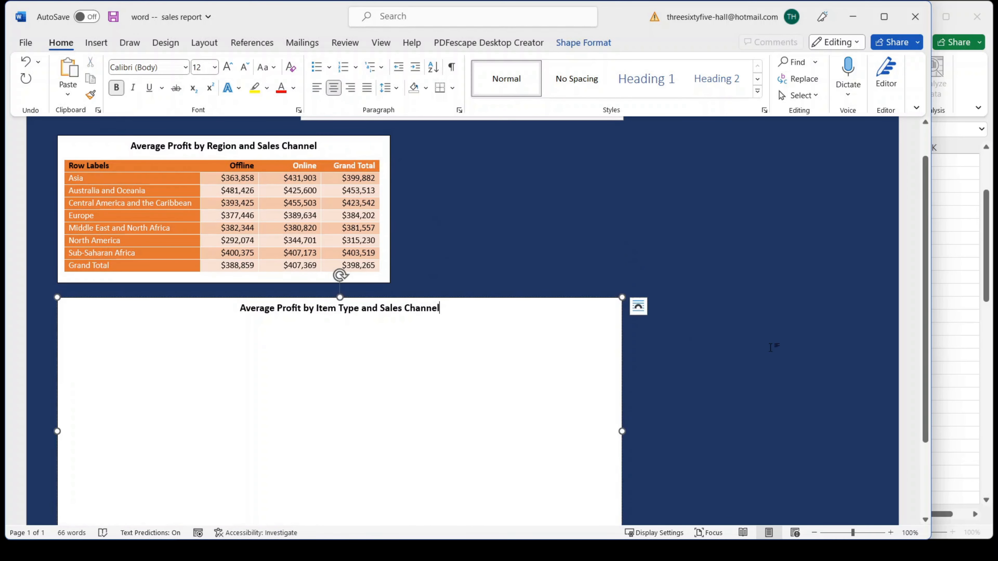
- Switch to the Excel workbook and copy the item type pivot table range A18:D31, from Row Labels through Grand Total
left_click(945, 329)
left_click_drag(84, 267, 444, 429)
right_click(343, 341)
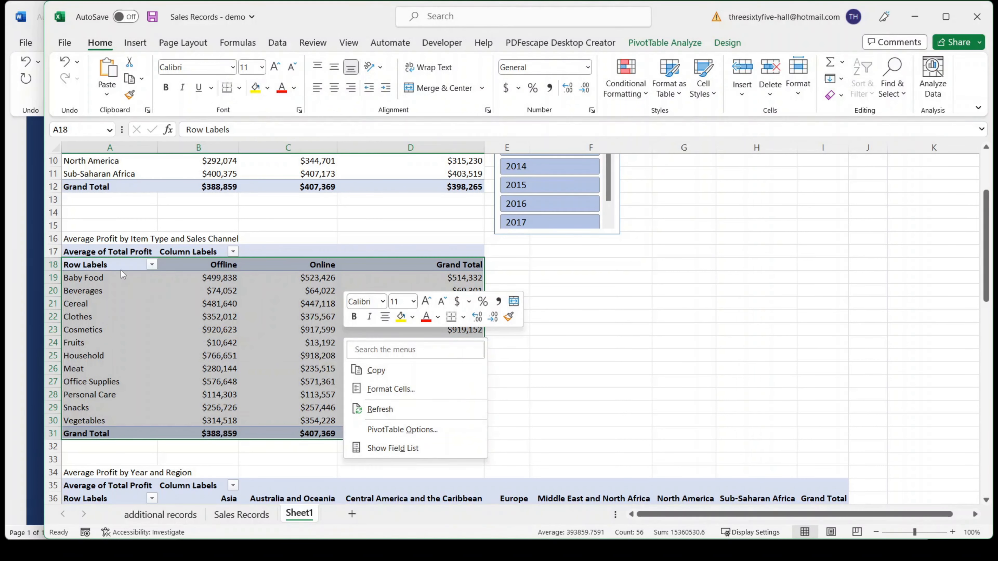
left_click(376, 371)
- Return to the Word report and paste the copied table on a new line below the title, linked and using destination styles
key("alt+Tab")
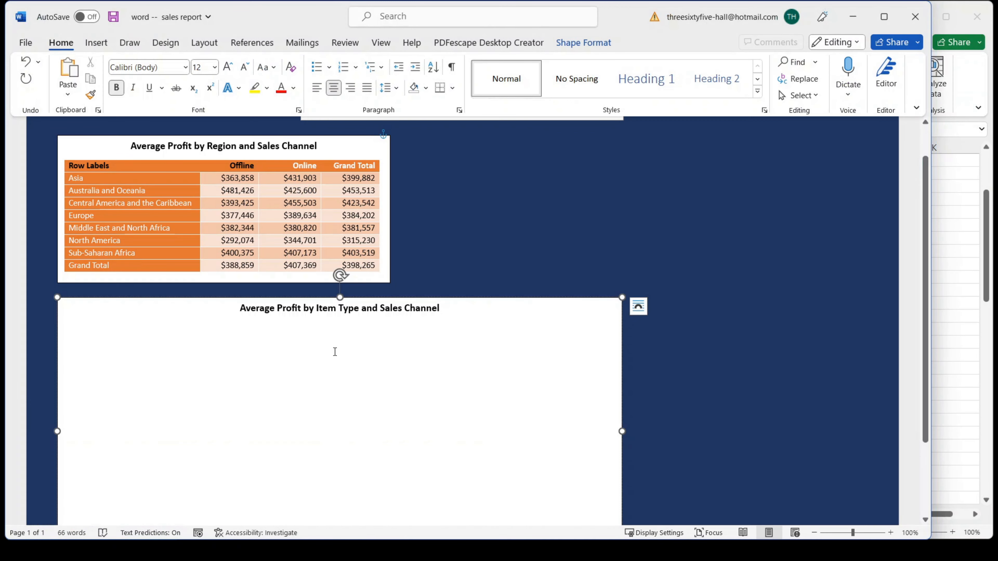
left_click(477, 348)
key("Return")
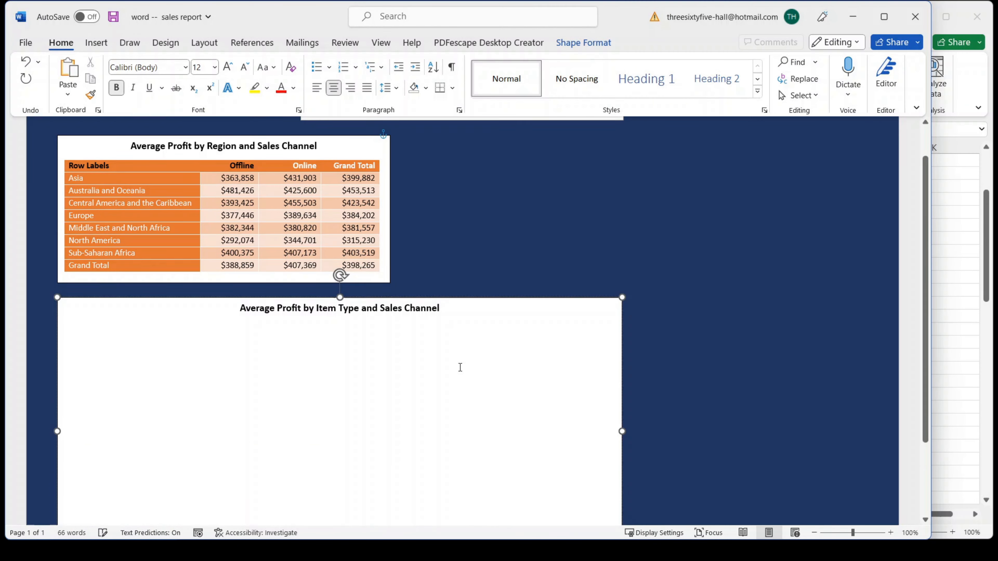
scroll(460, 367, "down", 3)
right_click(361, 232)
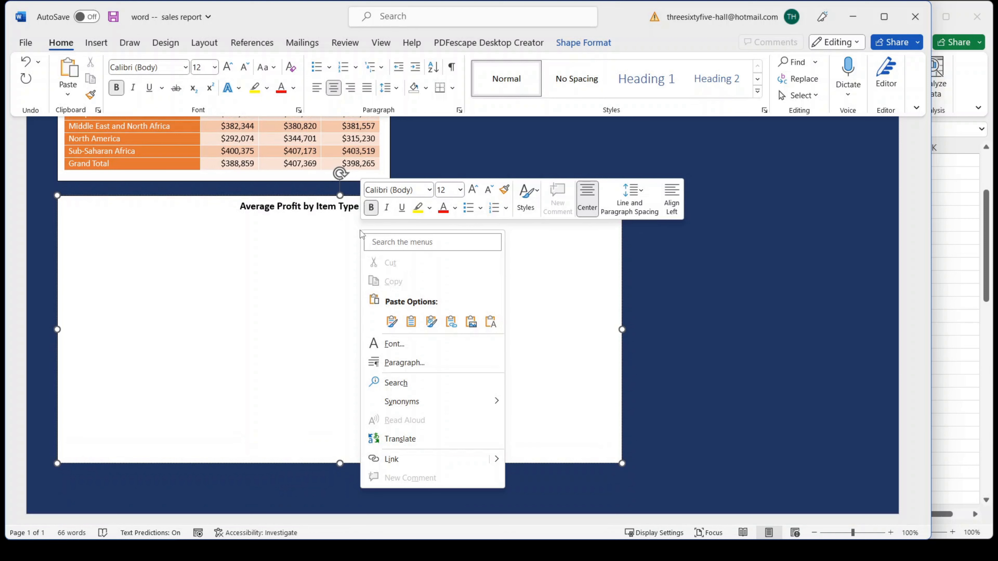
left_click(451, 321)
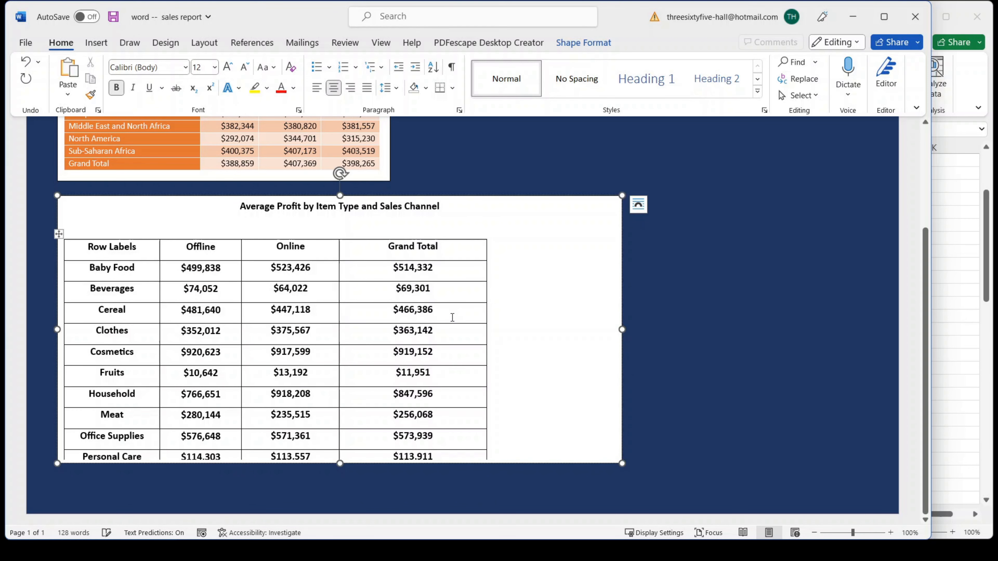
- Remove the blank line between the title and the item type table, and make the text box taller to fit more rows
left_click(378, 224)
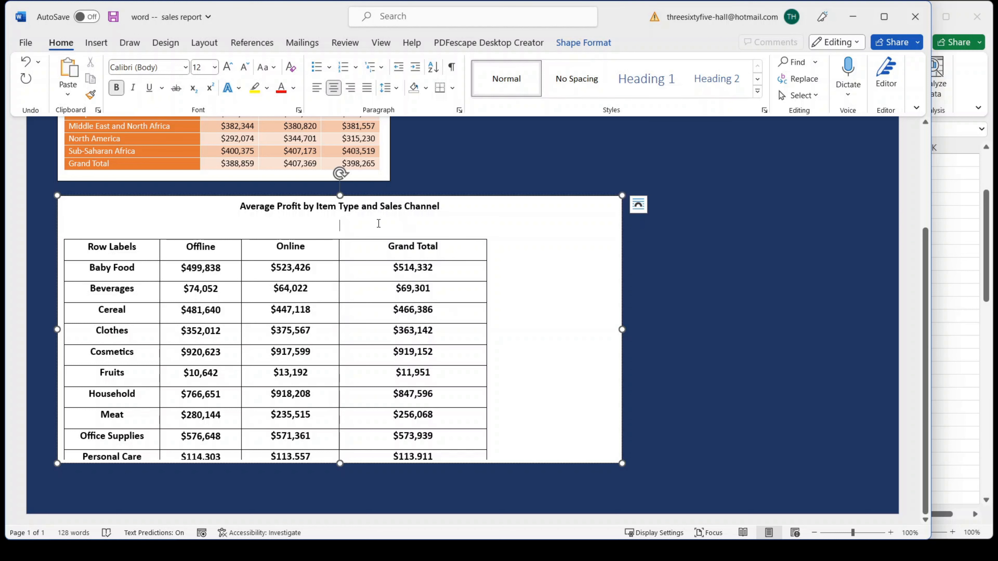
key("BackSpace")
key("BackSpace")
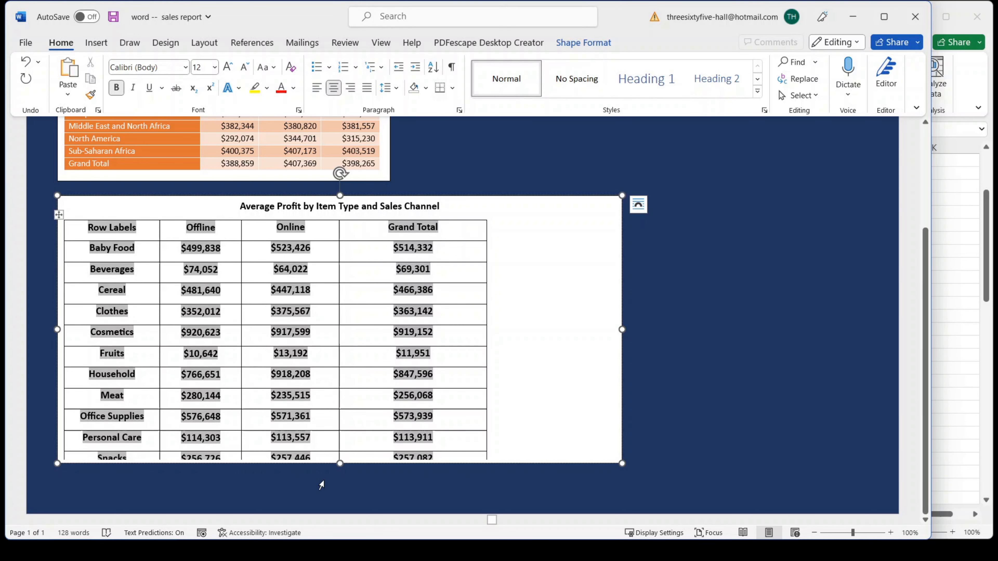
left_click_drag(340, 464, 343, 503)
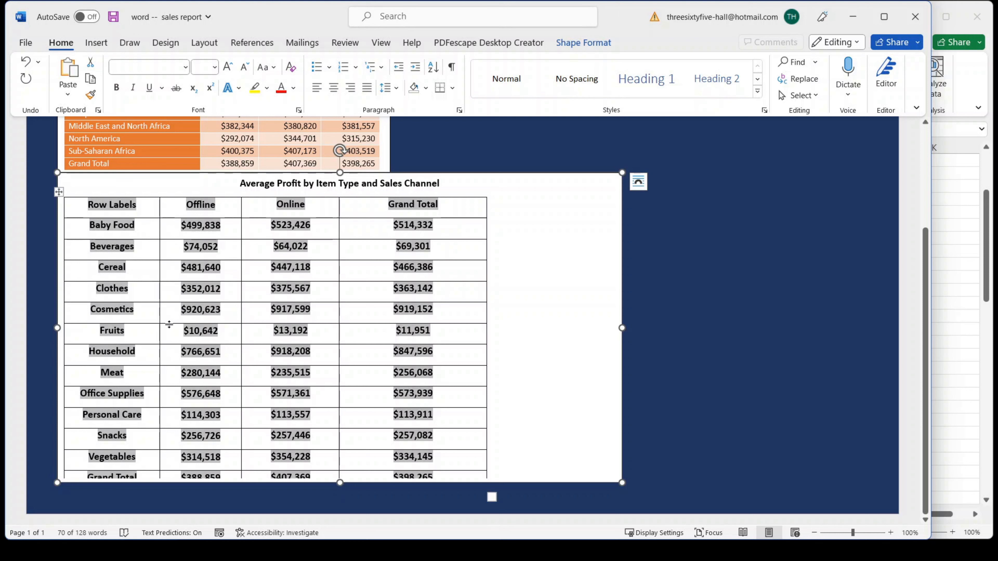
- Set the row height of the entire item type table to exactly 0.20" in the table properties
right_click(58, 192)
left_click(103, 442)
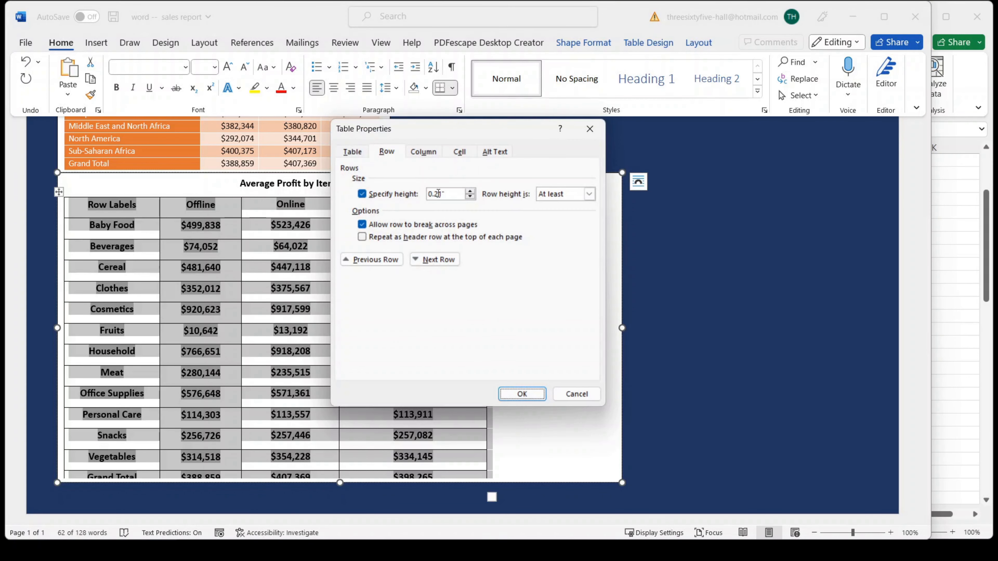
left_click(565, 201)
left_click(565, 214)
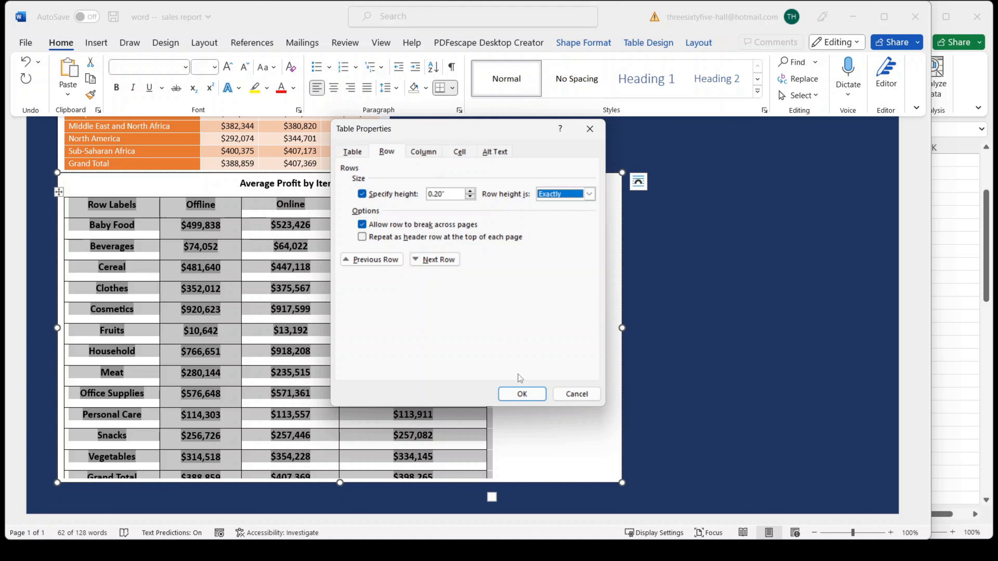
left_click(521, 394)
left_click(519, 392)
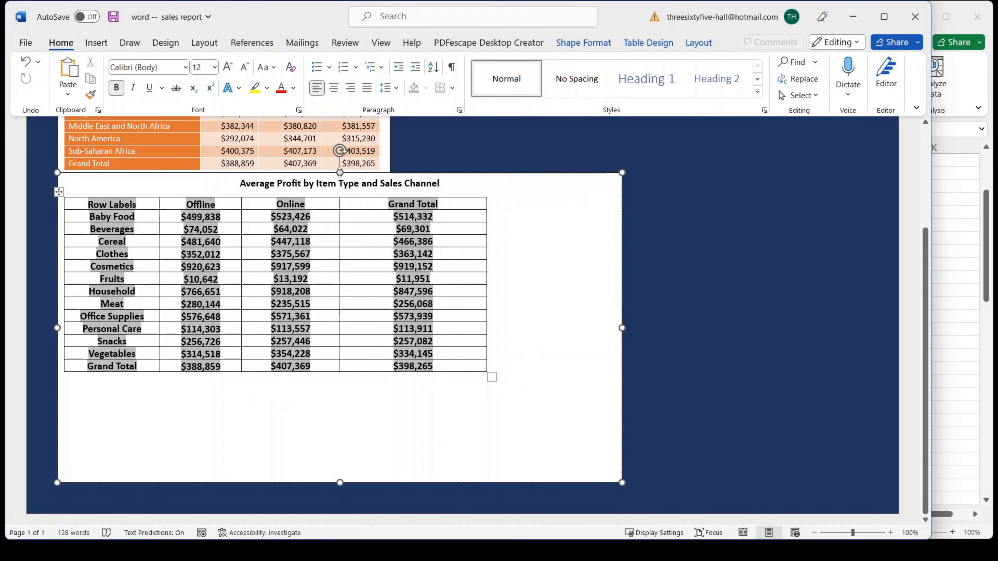
- Shrink the lower text box around the item type table, leaving a gap below the region box and trimming its bottom and right side
left_click_drag(340, 173, 340, 201)
left_click_drag(340, 482, 345, 431)
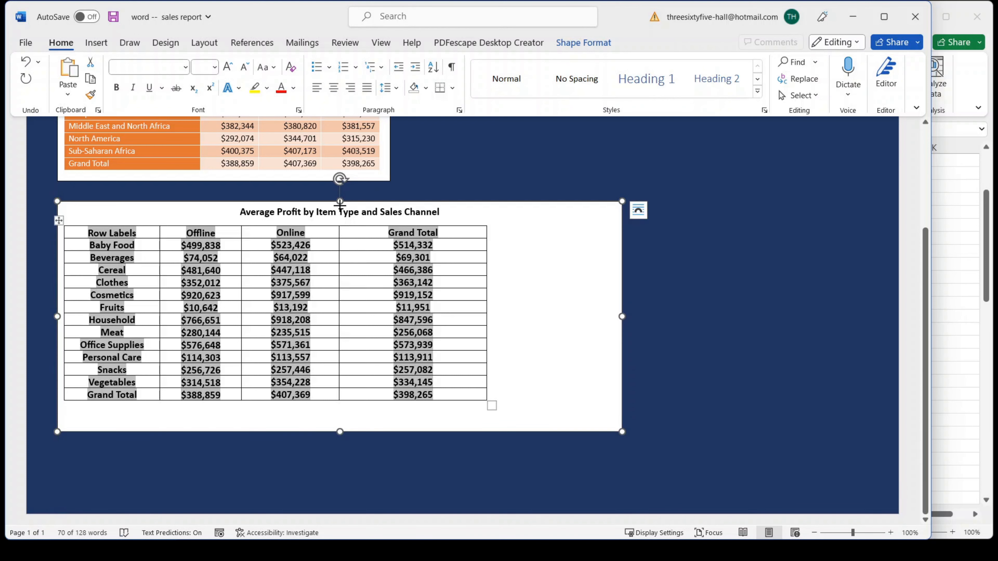
left_click_drag(340, 201, 340, 208)
left_click_drag(622, 320, 501, 313)
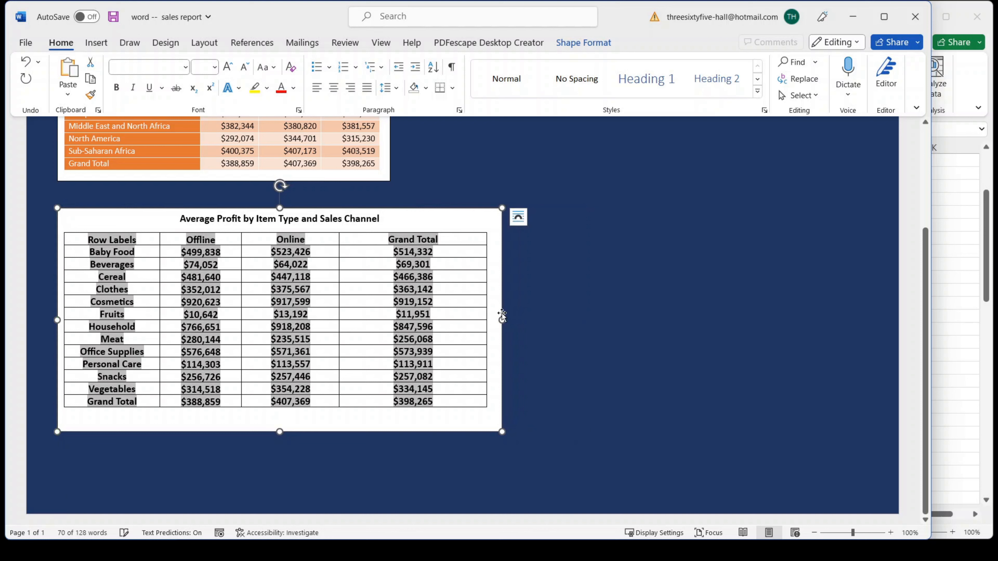
- Set the font size of all text in the item type table to 10
left_click_drag(440, 401, 126, 241)
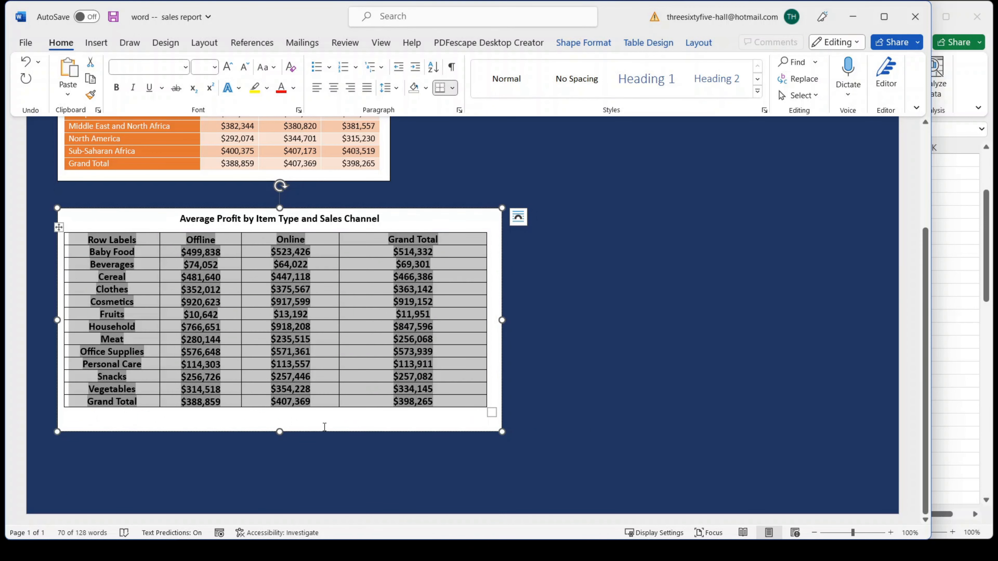
left_click(214, 67)
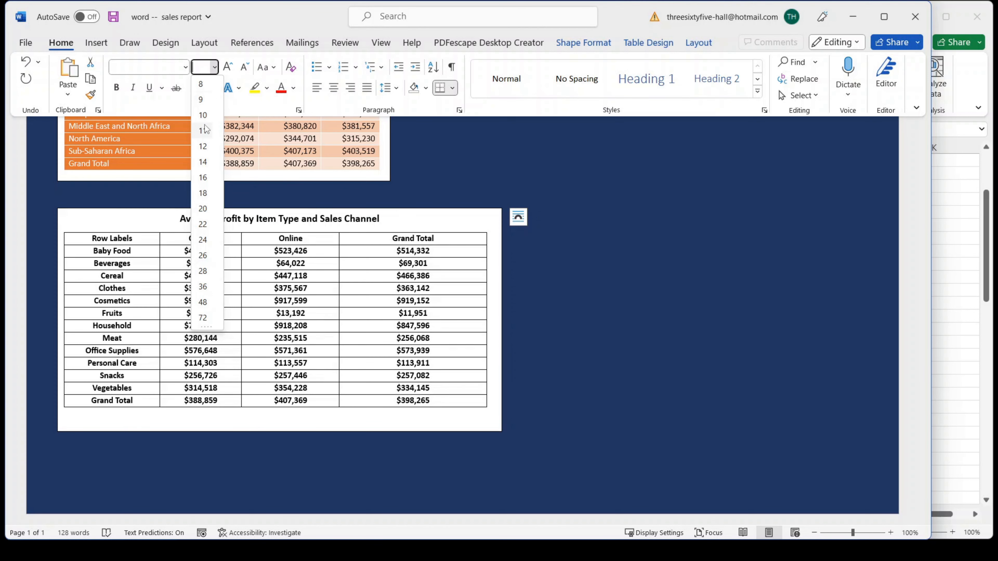
left_click(204, 115)
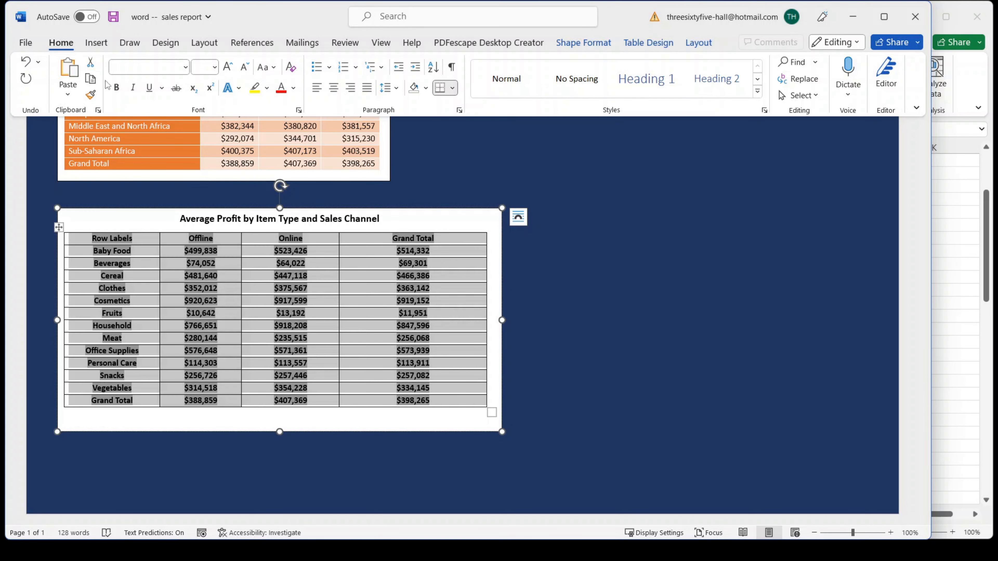
- Remove bold from the item type table's rows below the header, Baby Food through Grand Total
left_click(439, 368)
left_click_drag(434, 402, 99, 252)
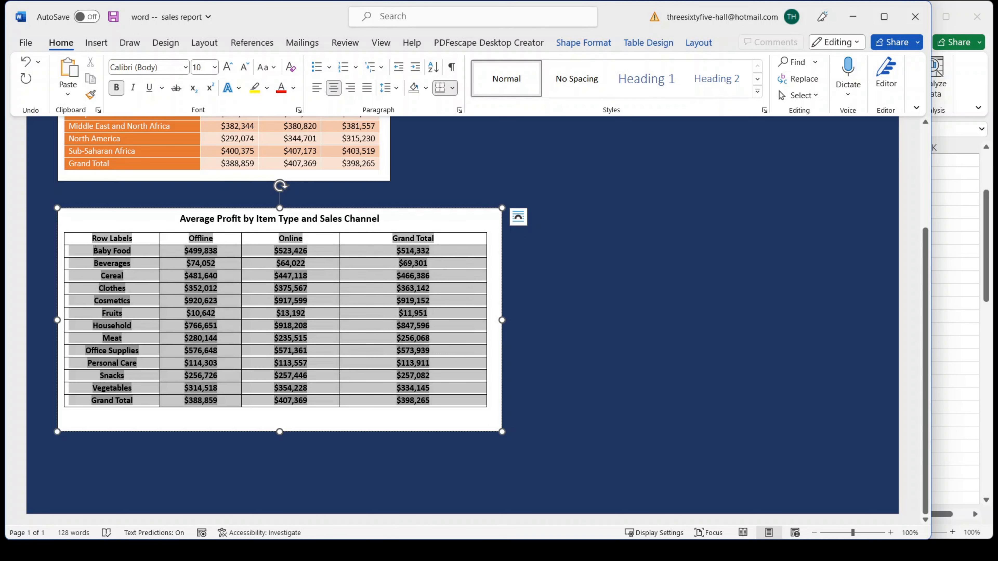
left_click(116, 87)
left_click(274, 338)
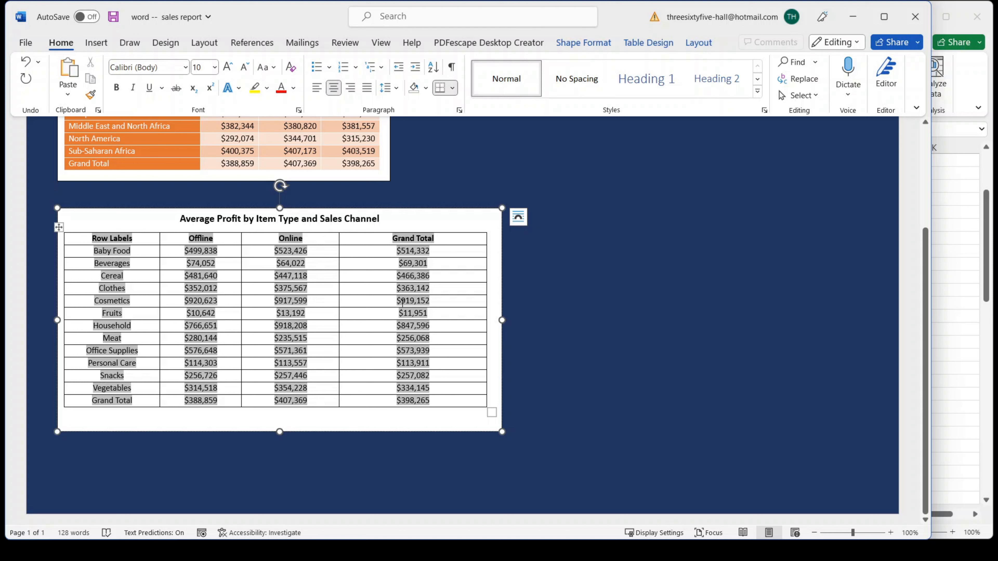
- Left-align the Row Labels column and right-align the Offline, Online and Grand Total columns of the item type table
left_click_drag(132, 400, 110, 238)
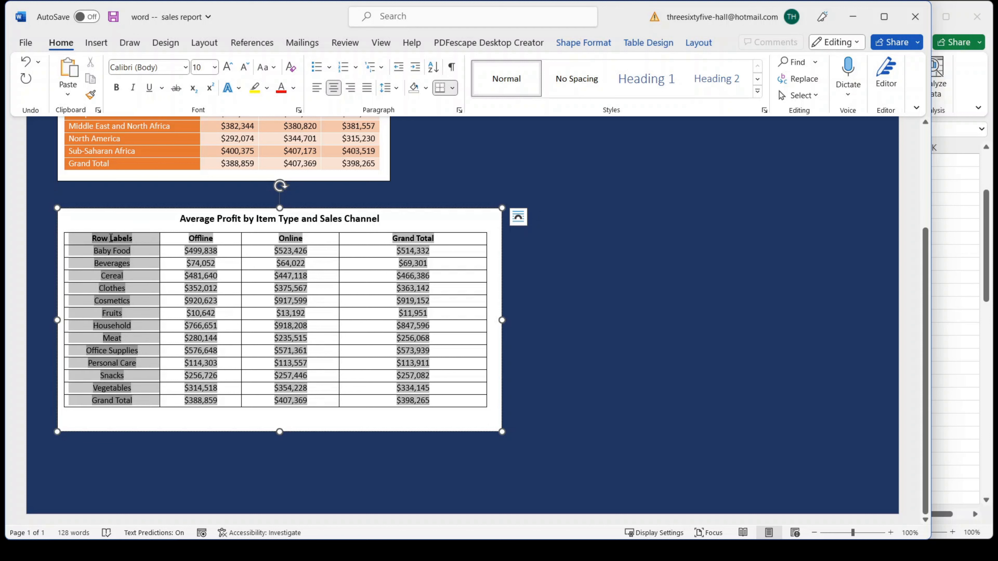
left_click(317, 87)
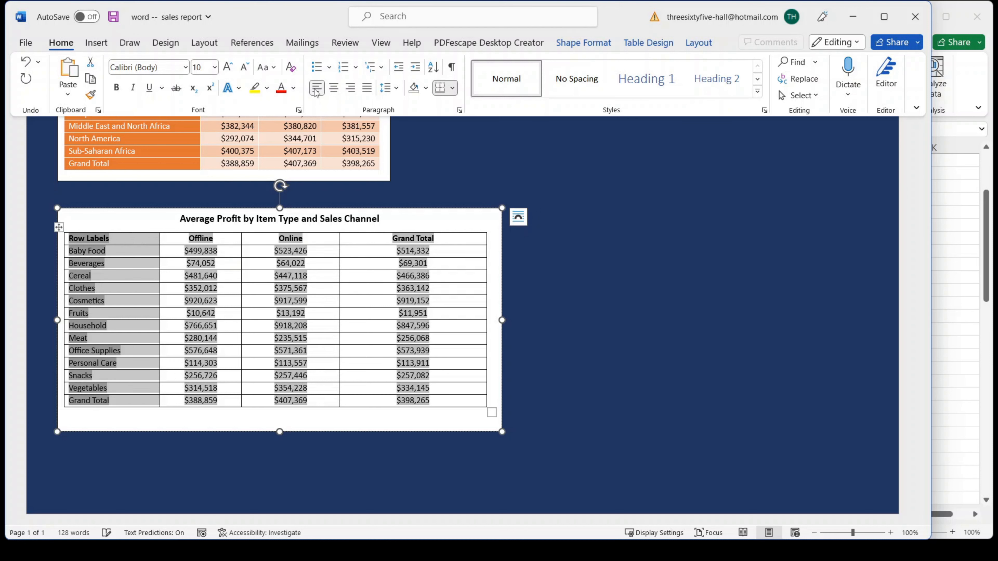
left_click_drag(214, 400, 429, 237)
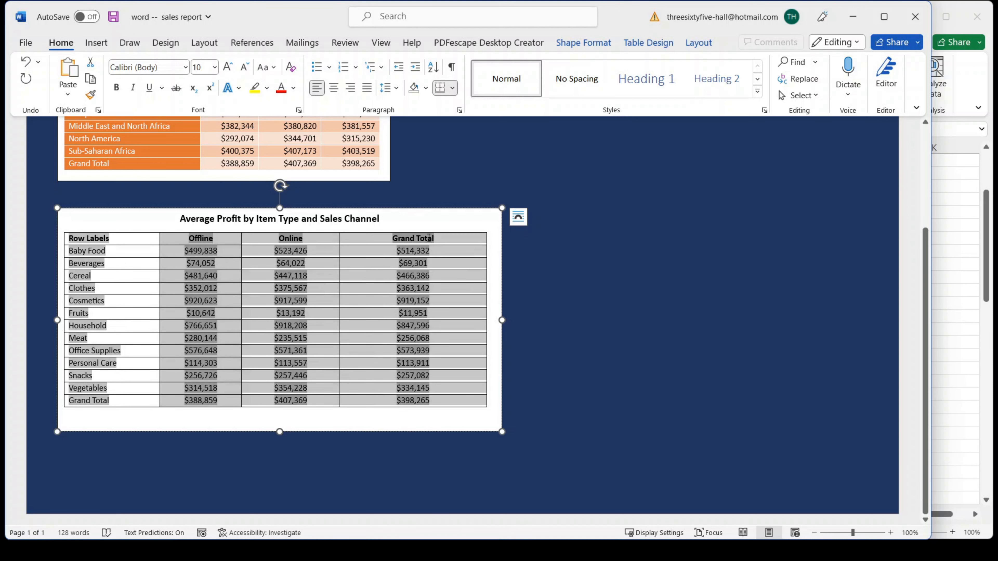
left_click(354, 91)
left_click(434, 364)
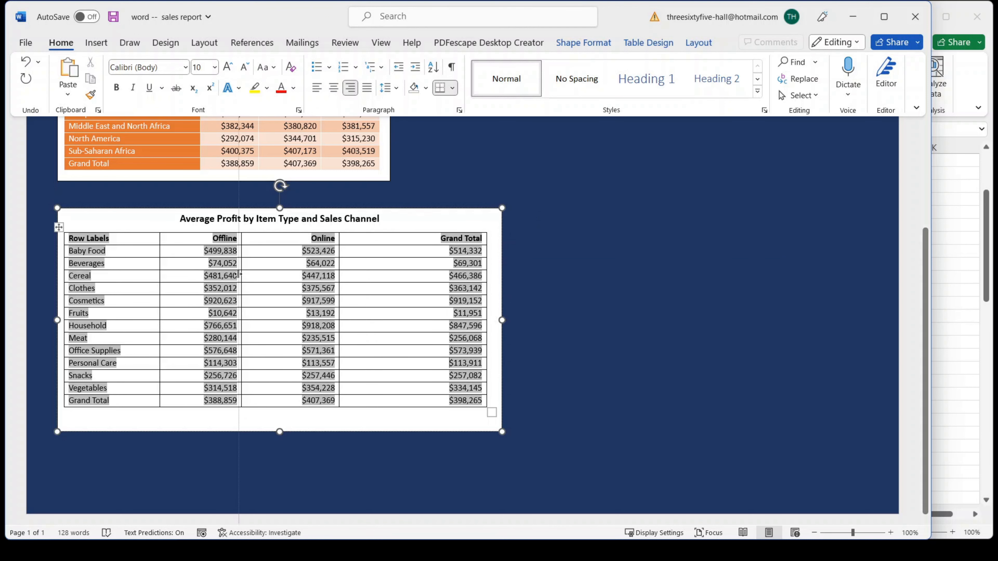
- Widen the Row Labels column and narrow the Offline, Online and Grand Total columns to nearly equal widths in the item type table
mouse_move(241, 276)
left_mouse_down()
mouse_move(224, 272)
mouse_move(259, 276)
left_mouse_up()
left_click(158, 277)
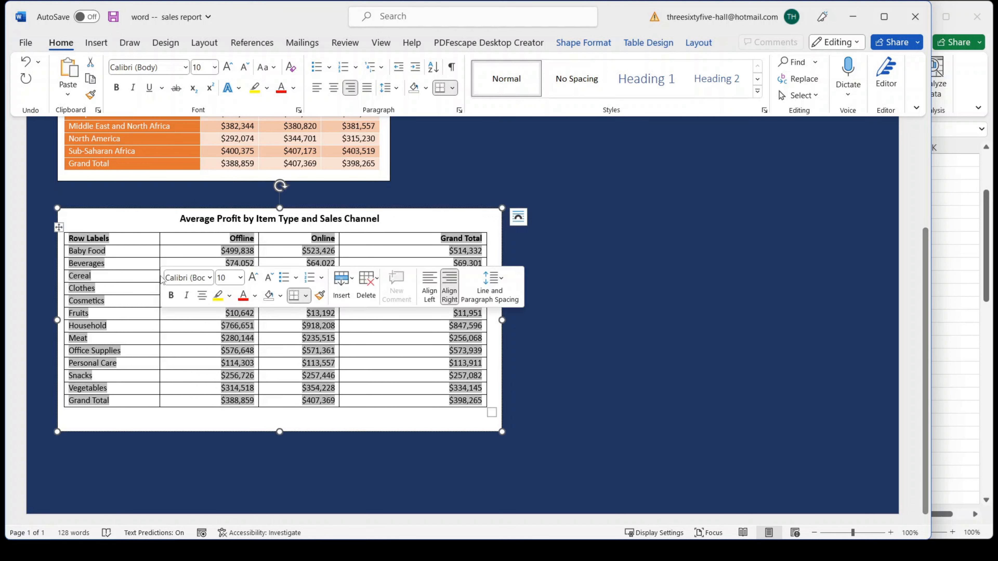
left_click_drag(158, 278, 197, 279)
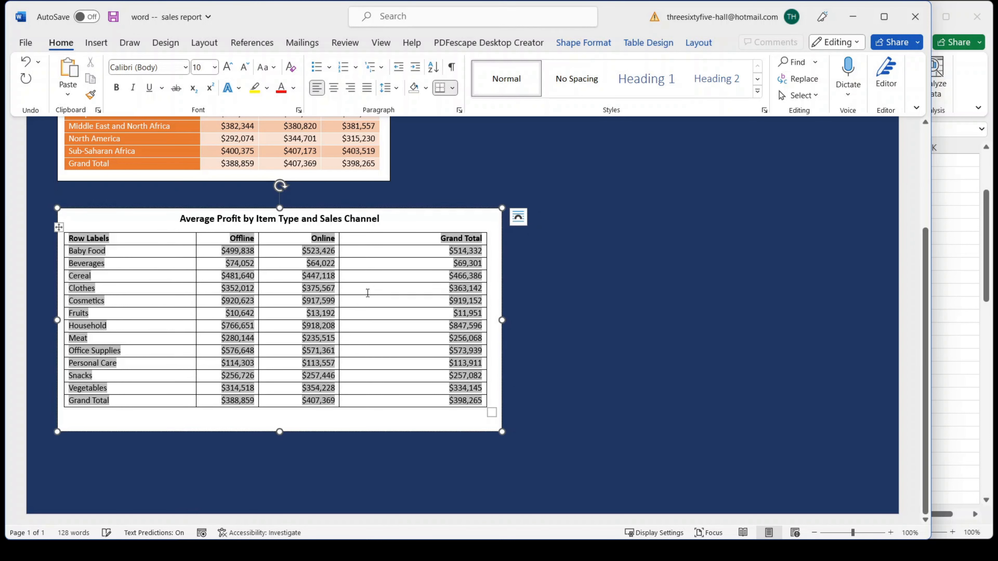
left_click(338, 292)
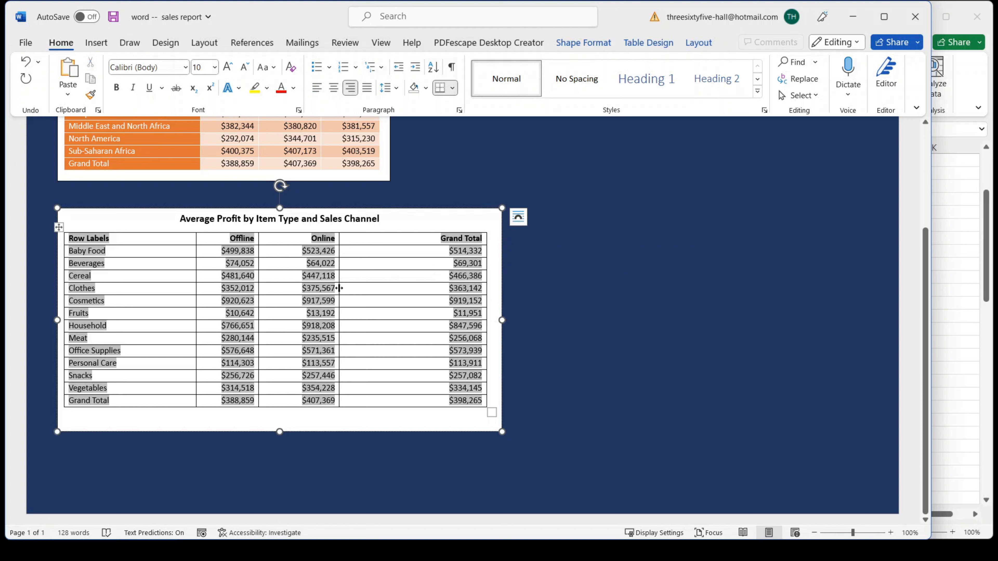
left_click_drag(340, 289, 321, 285)
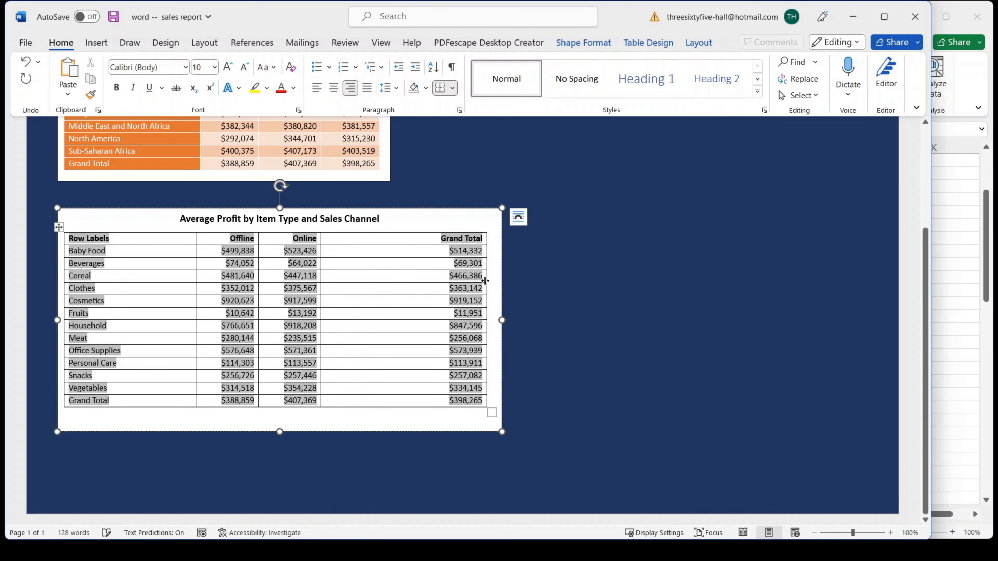
left_click_drag(486, 276, 389, 273)
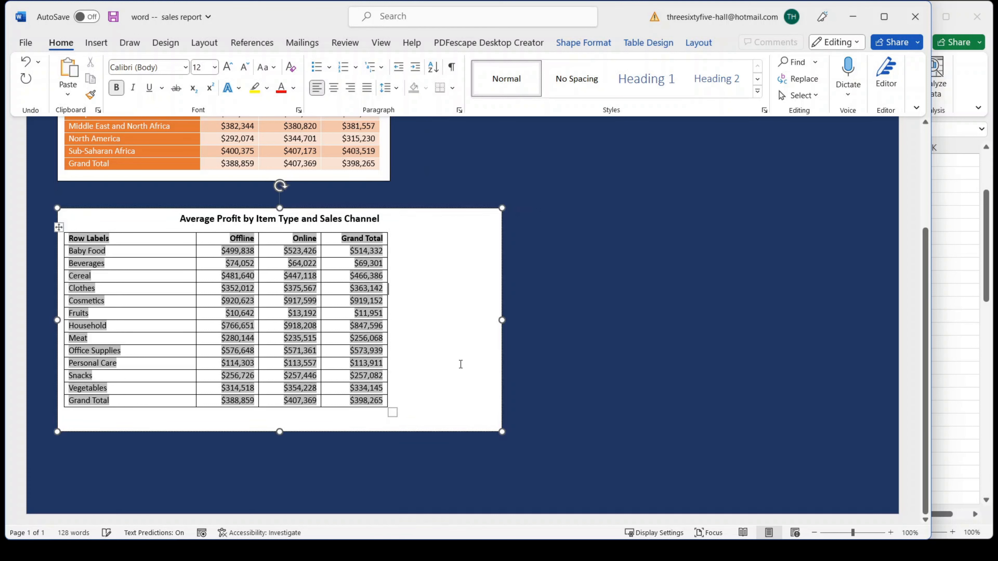
- Reduce the lower text box's width and height so it fits closely around the narrowed item type table
left_click_drag(502, 320, 400, 305)
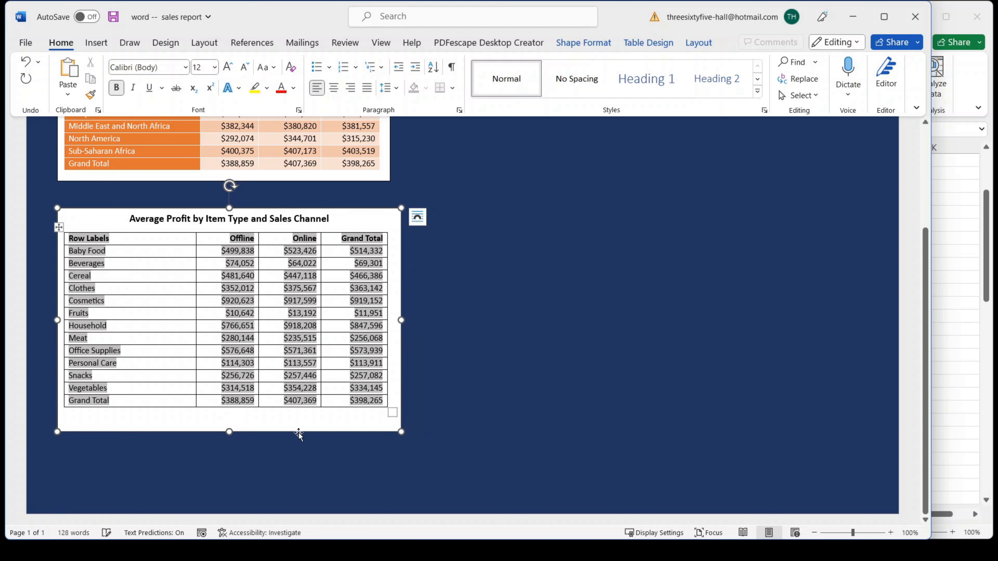
left_click(232, 431)
left_click_drag(232, 431, 229, 421)
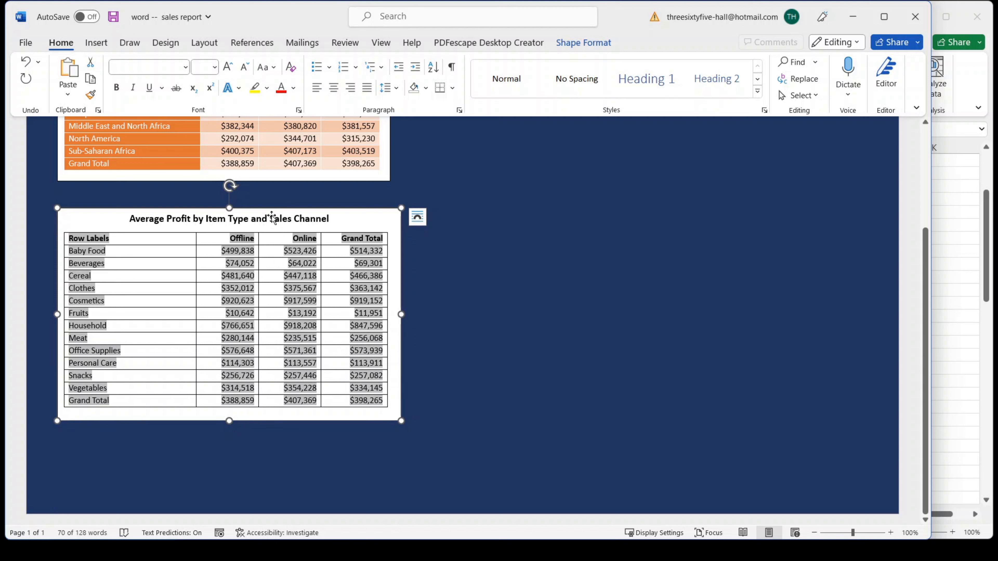
left_click(245, 313)
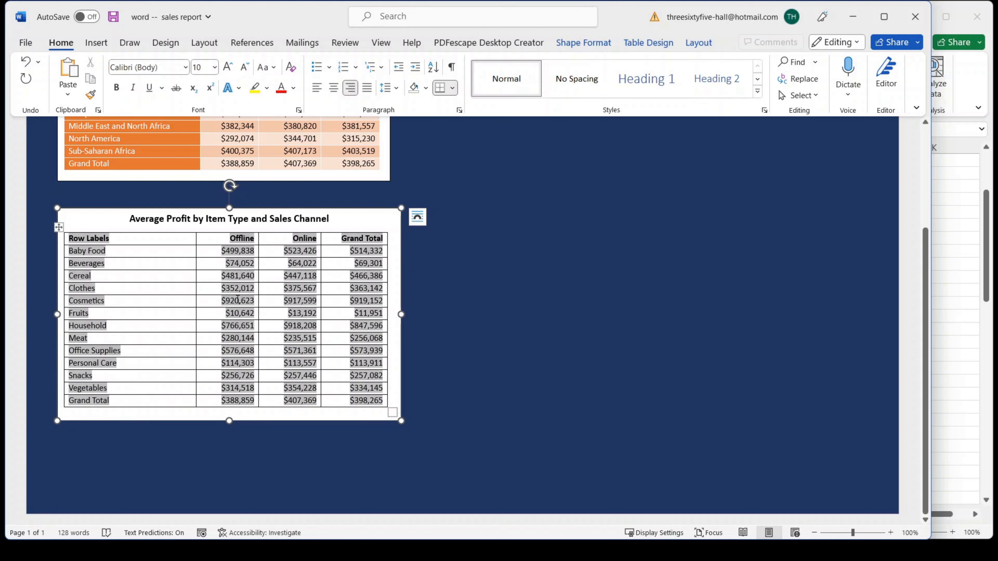
- Apply the orange banded table style with a solid orange header row and first column to the entire item type table
left_click(59, 227)
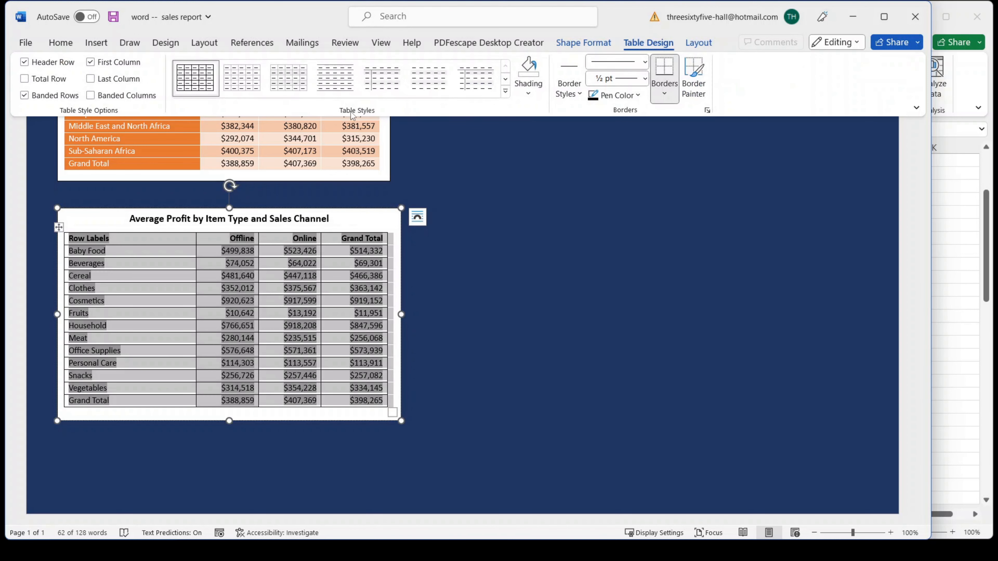
left_click(505, 79)
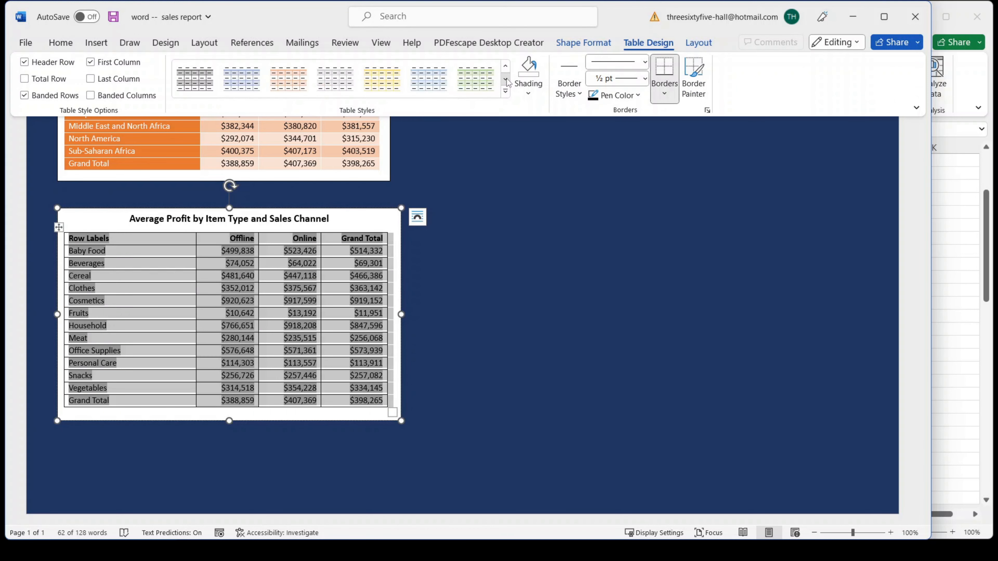
left_click(505, 79)
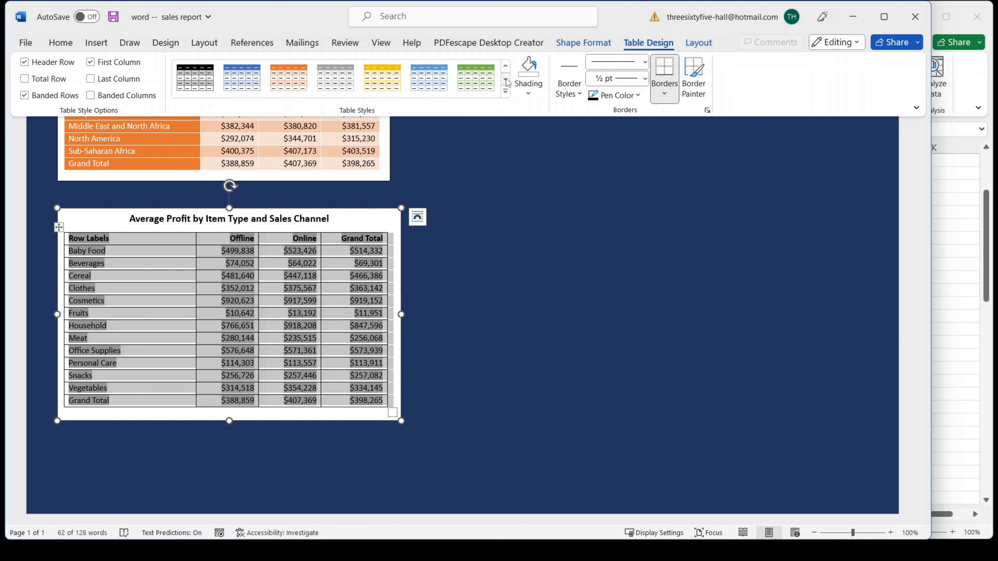
left_click(275, 83)
left_click(467, 276)
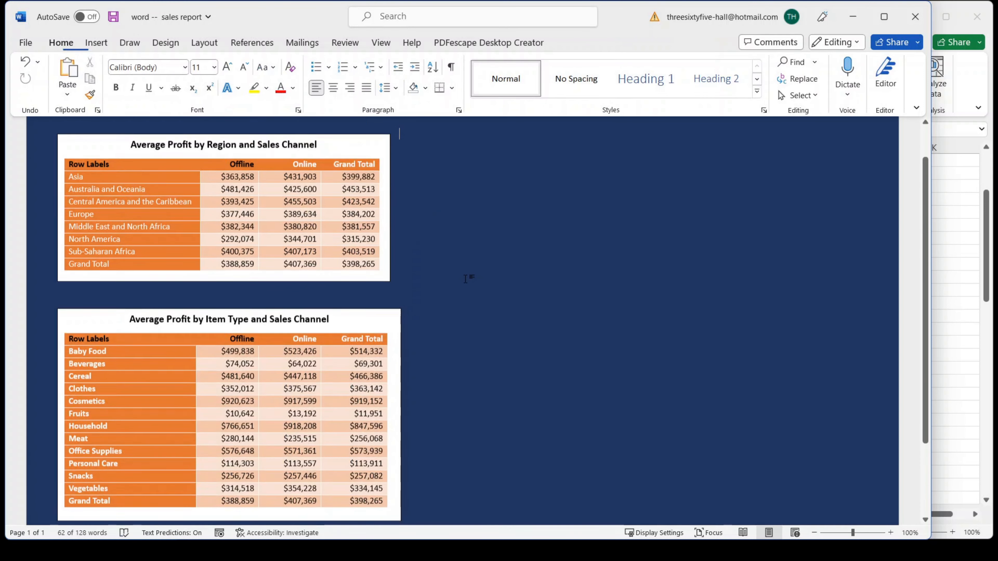
- Resize the Word and Sales Records - demo windows to sit side by side and cancel the workbook's pending copy selection
scroll(412, 352, "down", 2)
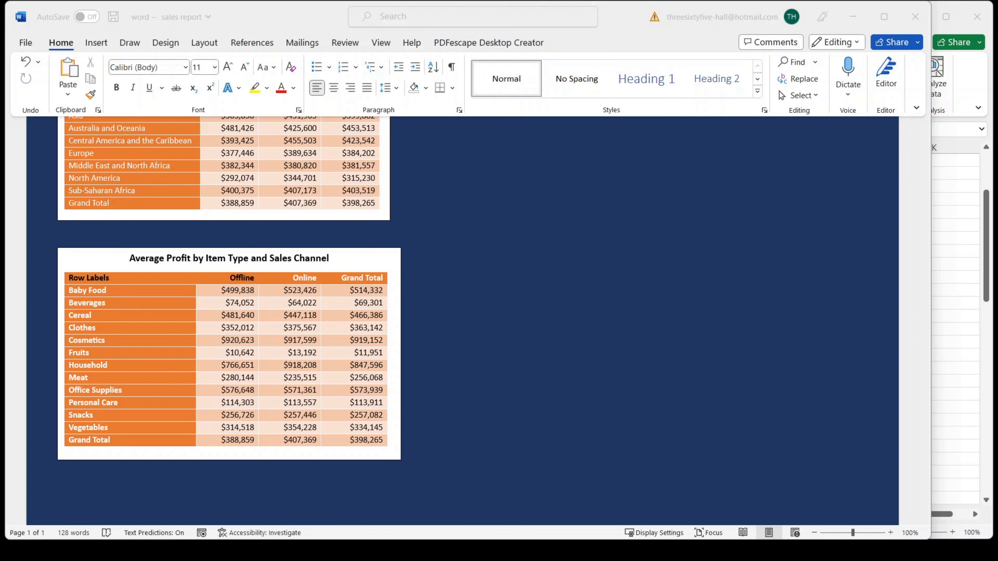
scroll(577, 418, "up", 3)
scroll(577, 417, "down", 3)
scroll(577, 417, "up", 2)
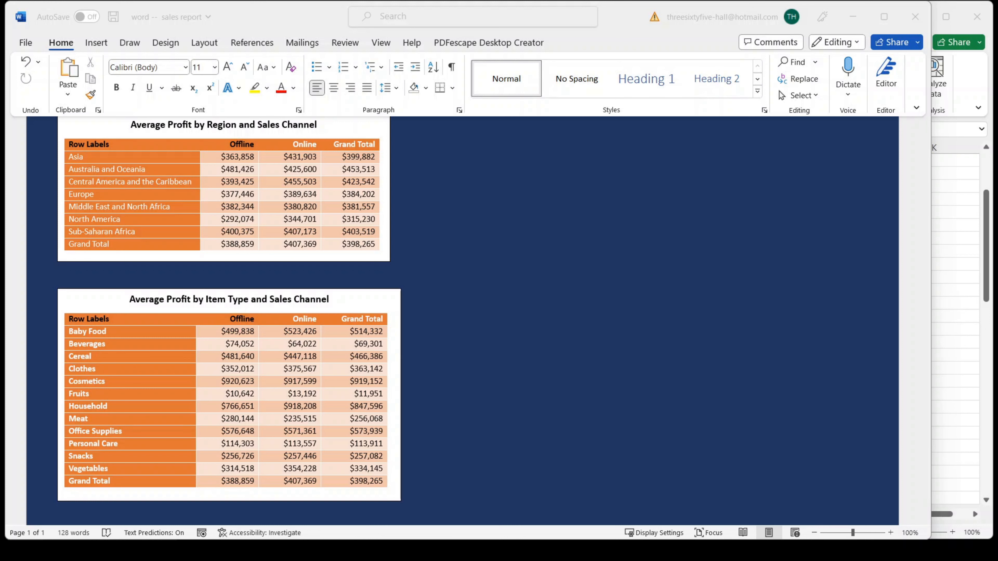
left_click_drag(931, 343, 494, 342)
left_click(644, 328)
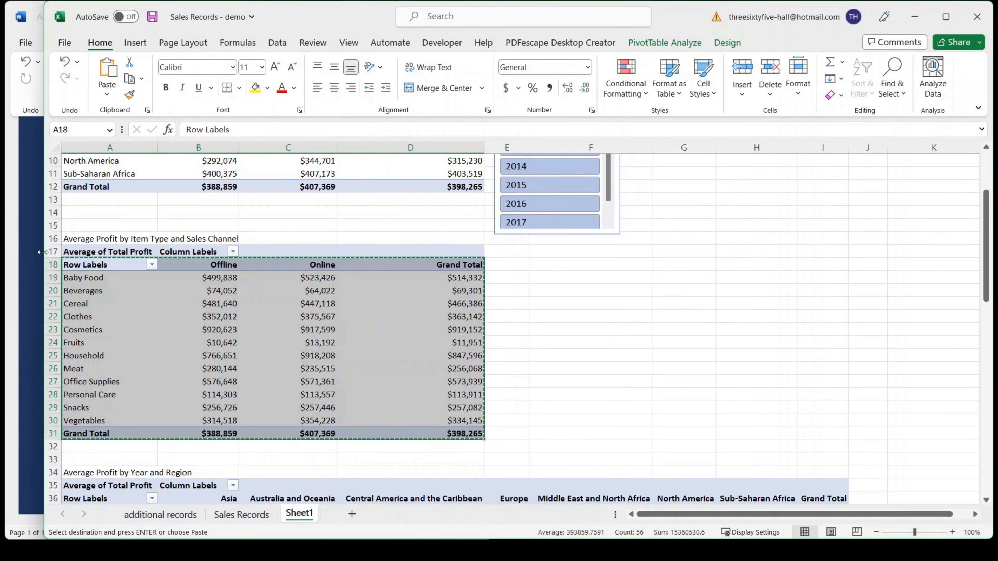
left_click_drag(45, 272, 355, 266)
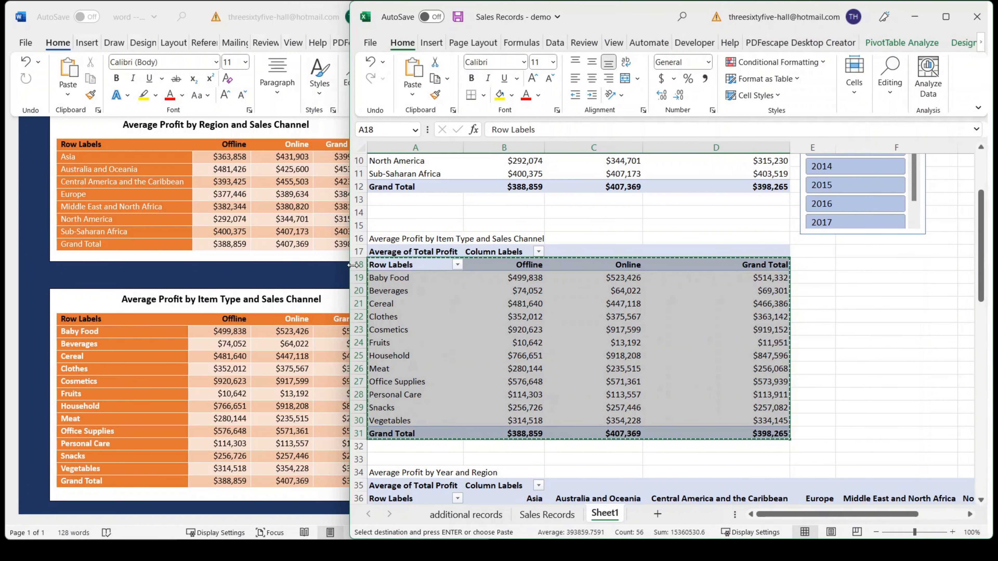
left_click(748, 307)
left_click(812, 308)
key("Escape")
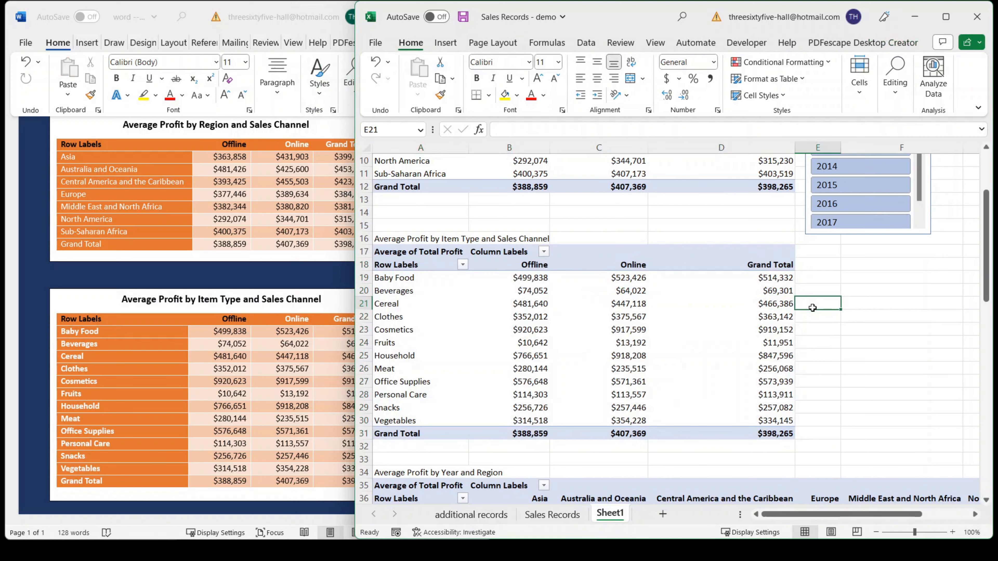
- Filter the workbook's pivot tables by Ship Year, first to 2010 alone and then to 2010 through 2013
scroll(815, 307, "up", 3)
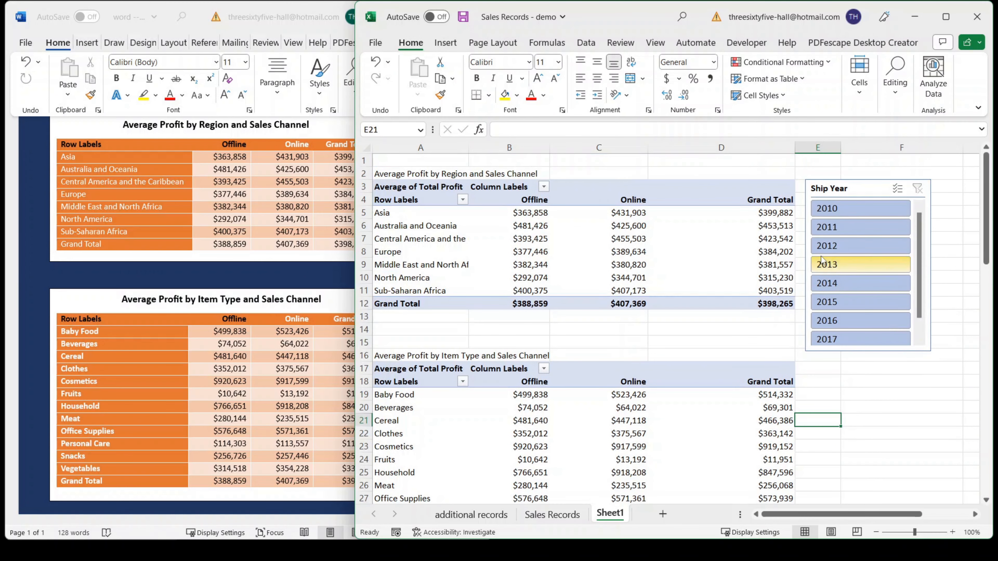
left_click(836, 209)
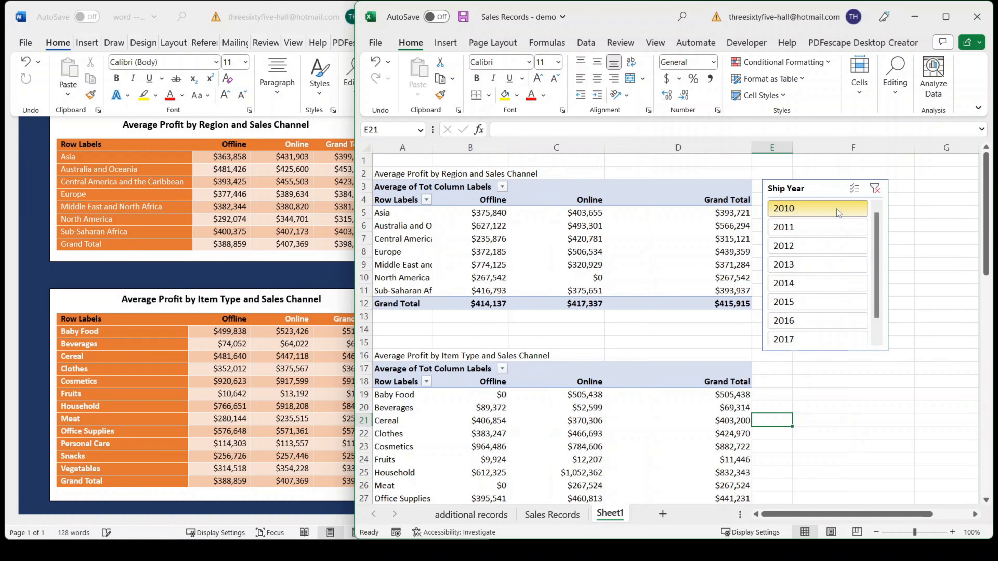
left_click_drag(796, 233, 792, 271)
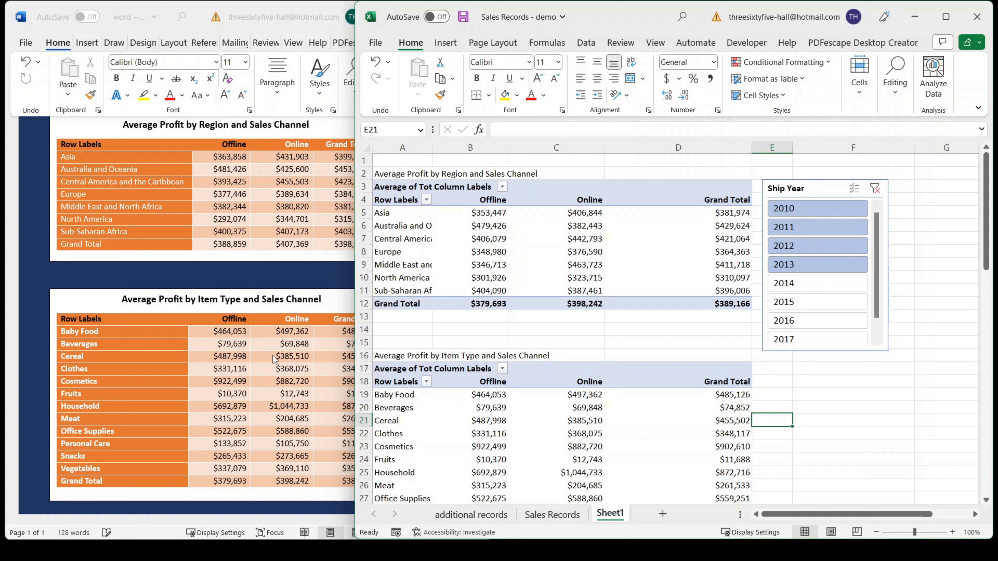
- Switch to Word and update the link of the Average Profit by Region and Sales Channel table
left_click(217, 174)
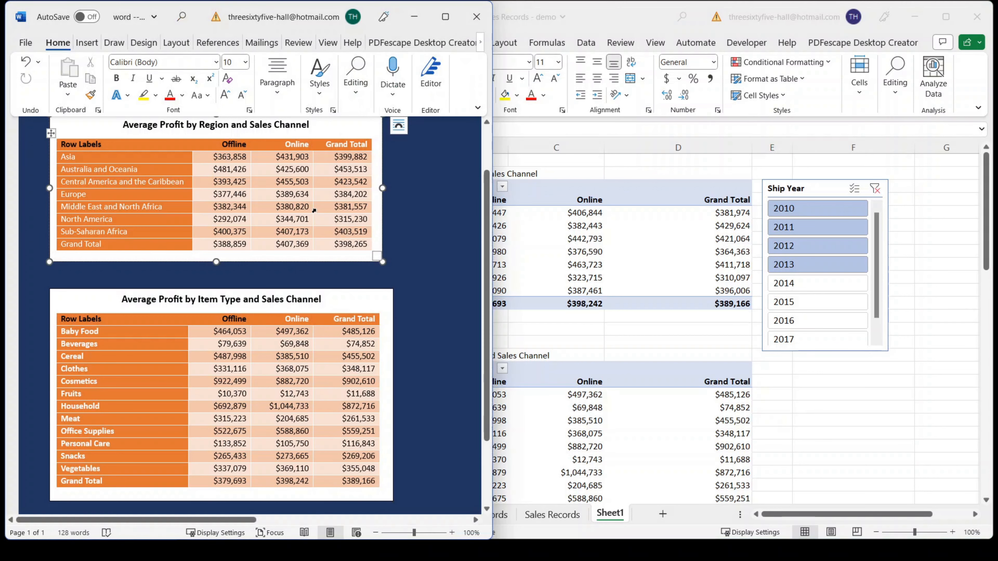
right_click(237, 173)
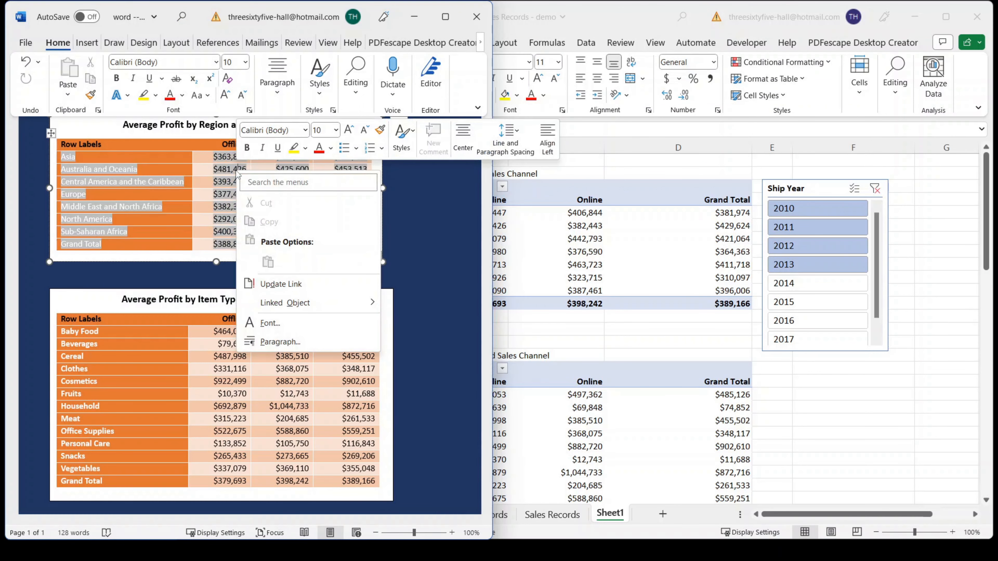
left_click(281, 284)
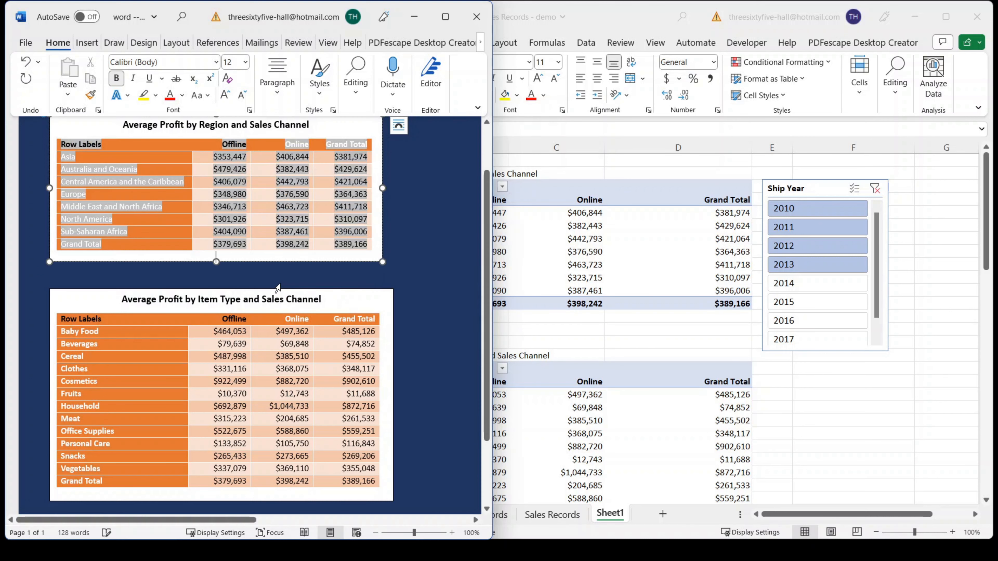
left_click(416, 274)
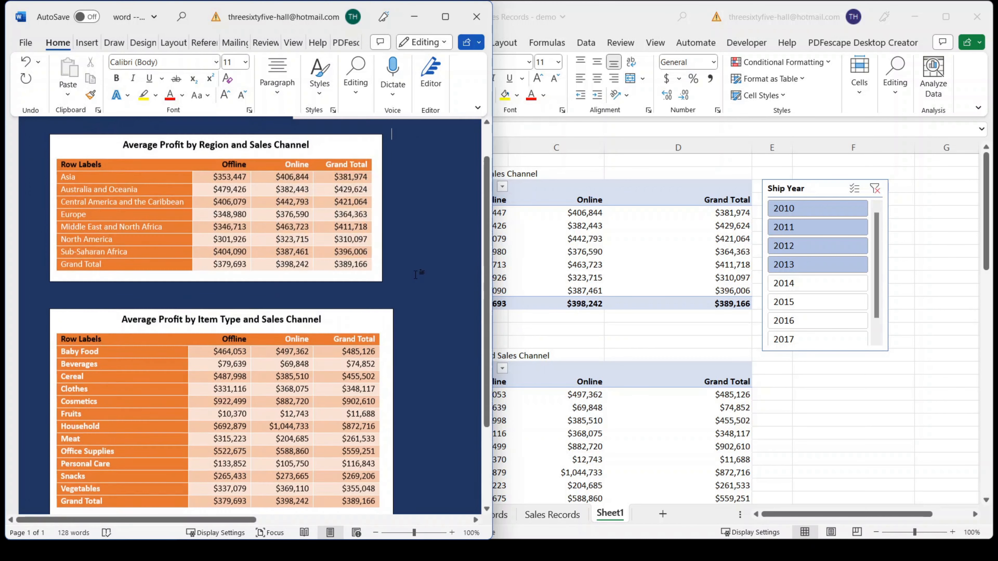
- Switch to Excel, filter the Ship Year slicer to 2014 through 2016, and clear the filter
left_click(771, 419)
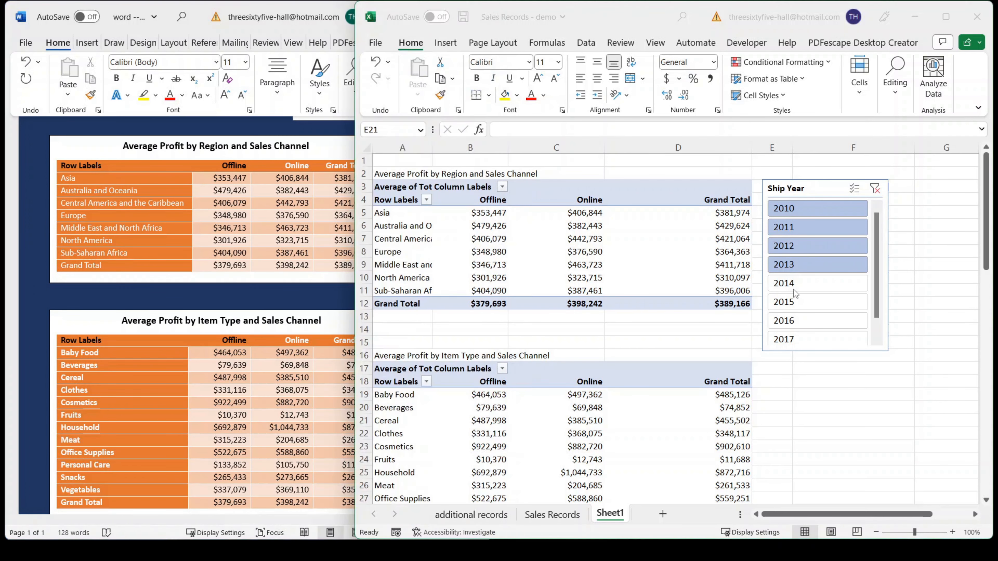
left_click(797, 283)
left_click(785, 322, "shift")
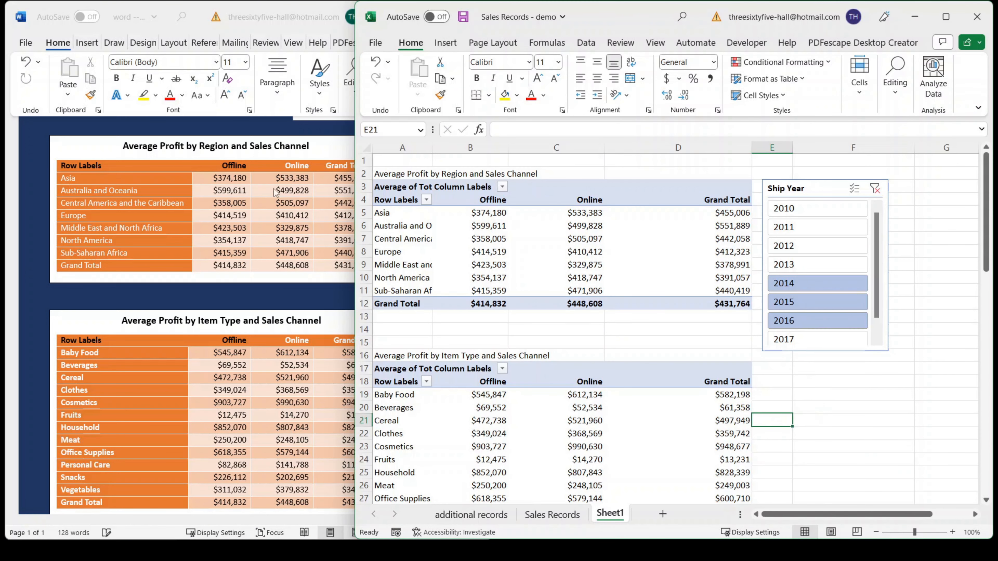
left_click(870, 191)
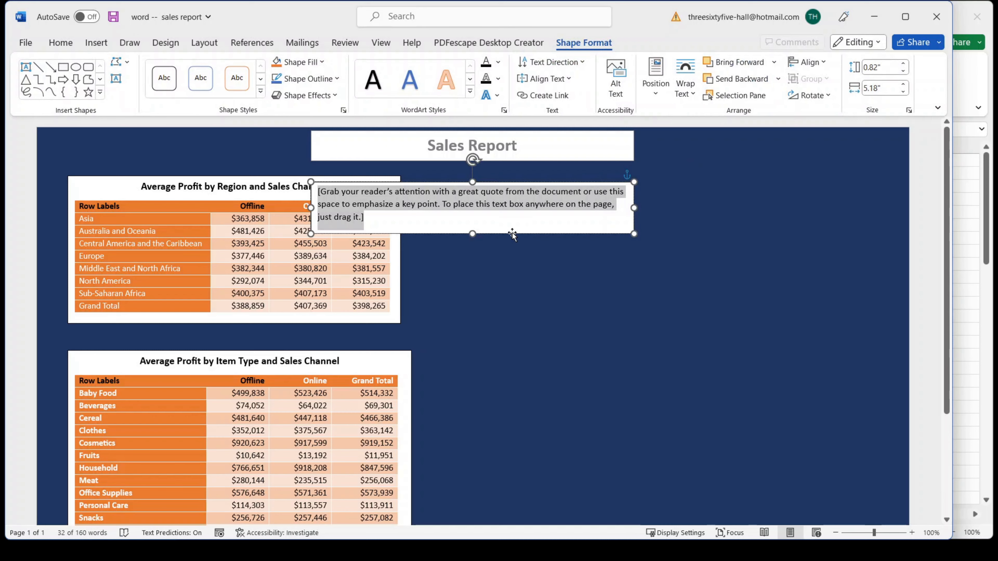
- Place the new text box beside the region table, enlarge it to about 3.58" high by 7.6" wide, and delete its placeholder text
left_click_drag(512, 233, 610, 226)
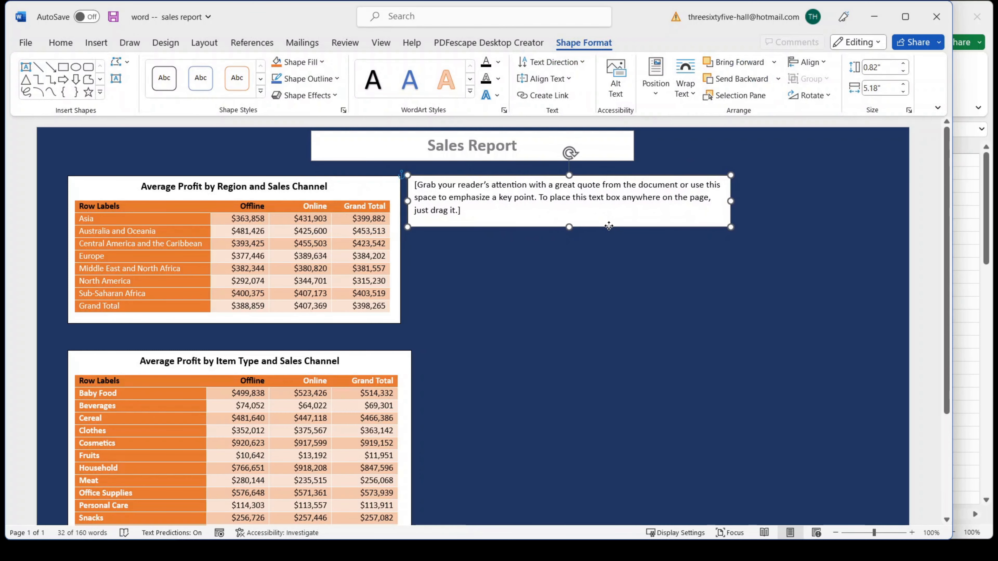
left_click_drag(731, 228, 892, 377)
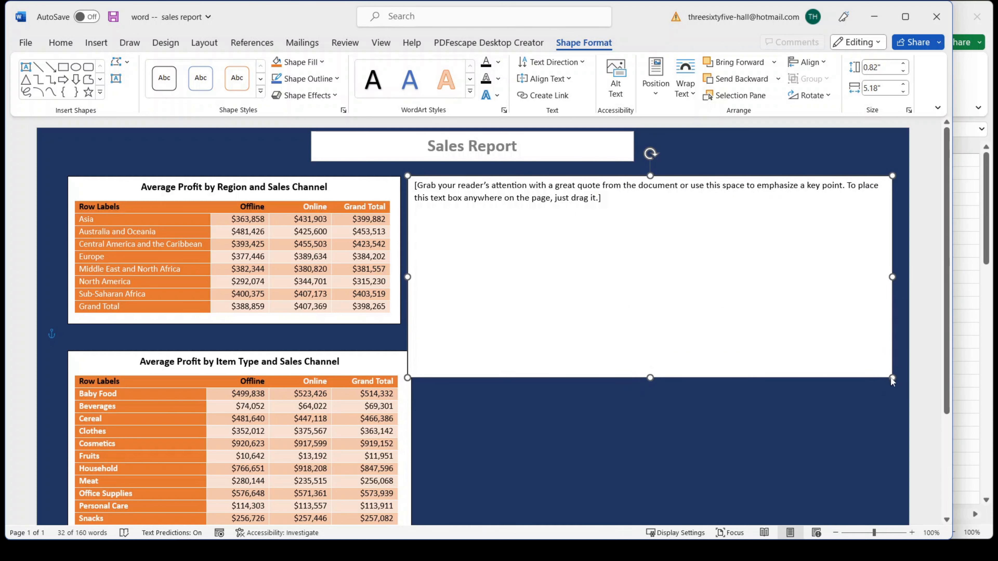
left_click_drag(408, 277, 418, 277)
left_click(547, 227)
key("Delete")
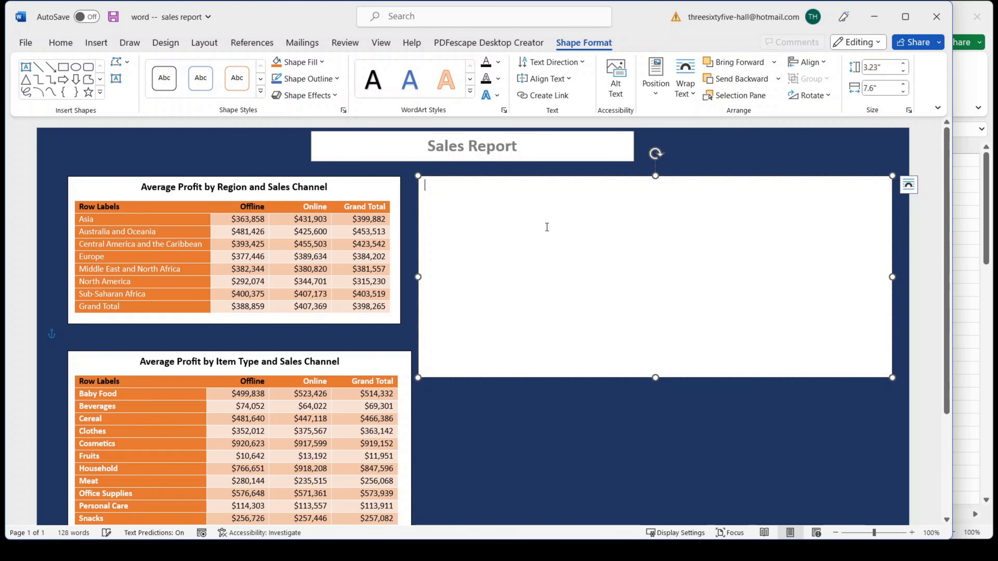
left_click_drag(655, 377, 655, 399)
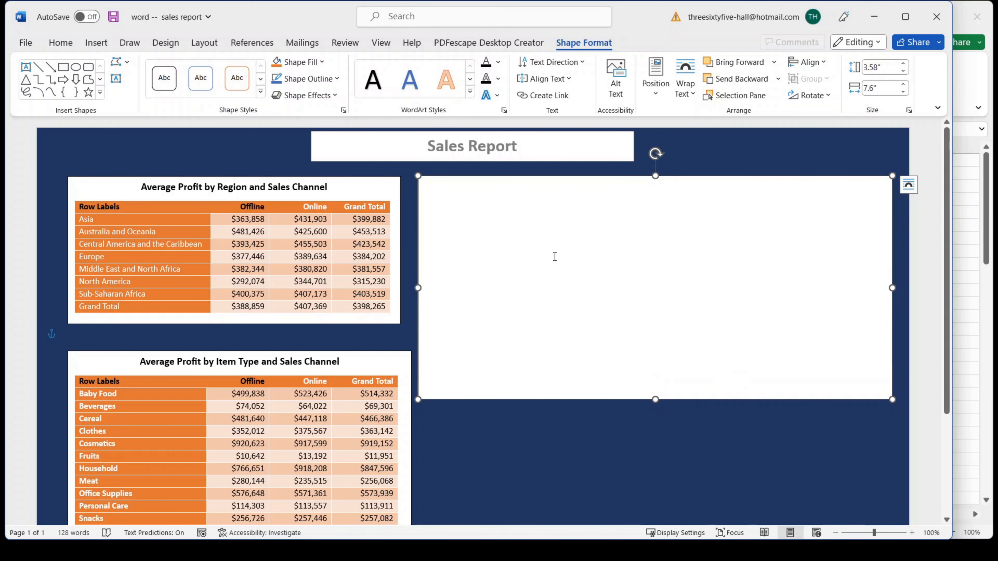
- Switch to Excel and review the Average Profit by Year and Region pivot table, its column chart and the Ship Year slicer
left_click(452, 194)
left_click(965, 362)
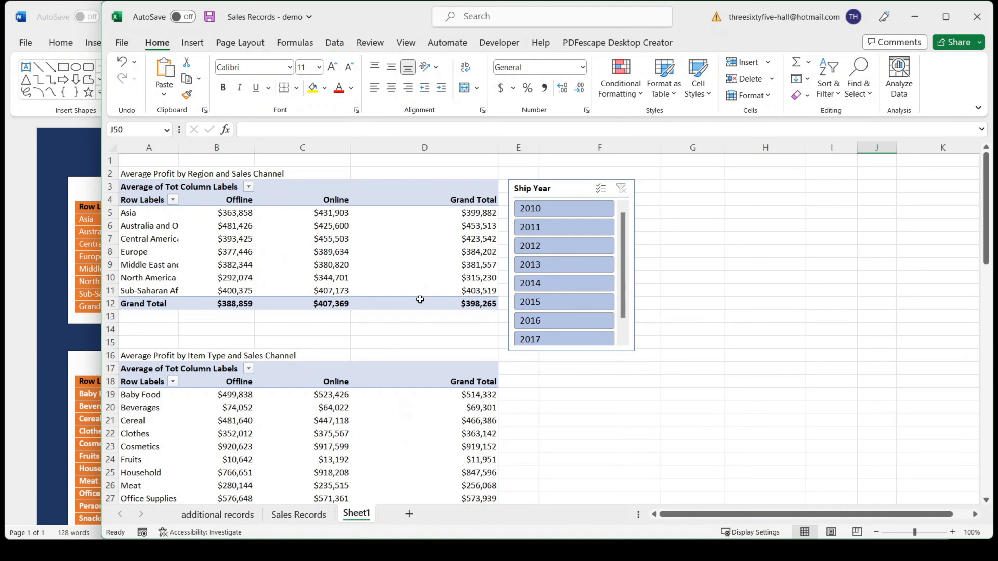
scroll(417, 299, "down", 3)
scroll(416, 299, "down", 6)
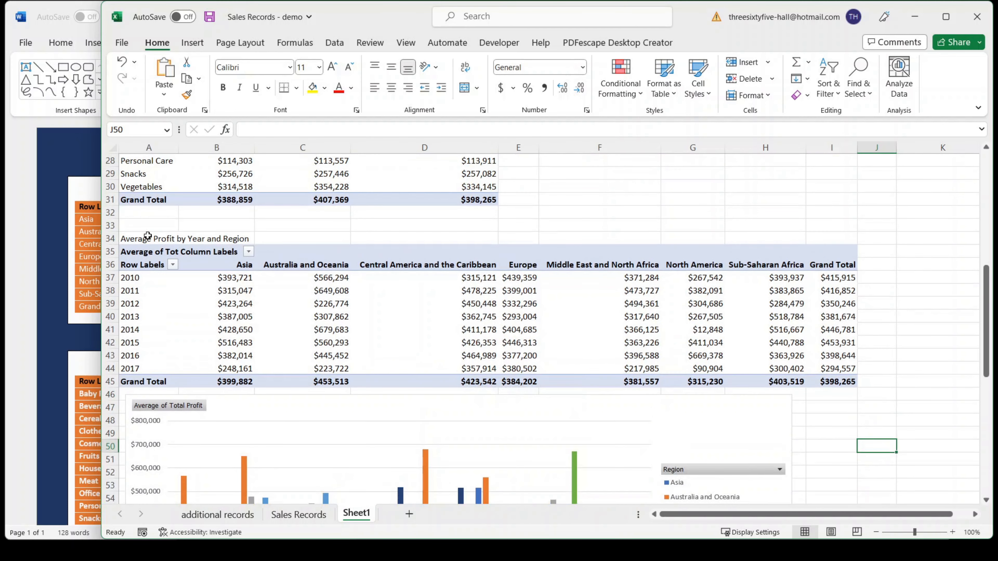
scroll(519, 287, "down", 4)
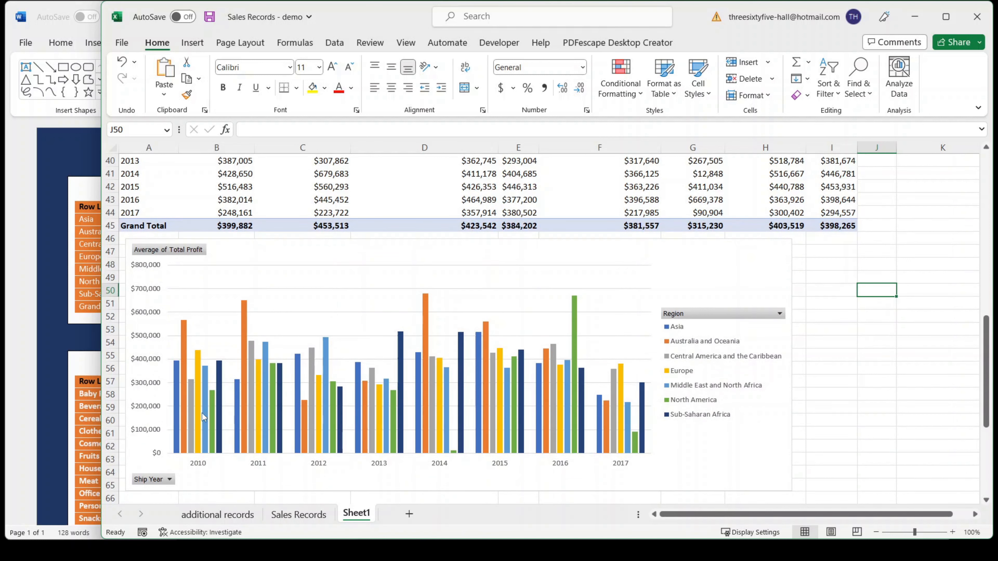
mouse_move(197, 426)
scroll(412, 374, "up", 1)
scroll(481, 399, "up", 2)
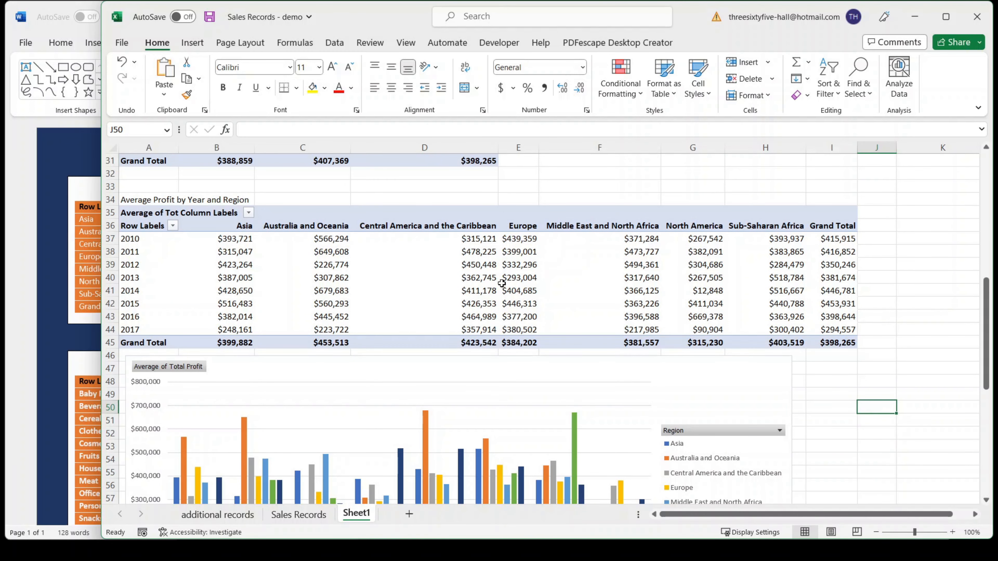
scroll(502, 285, "up", 10)
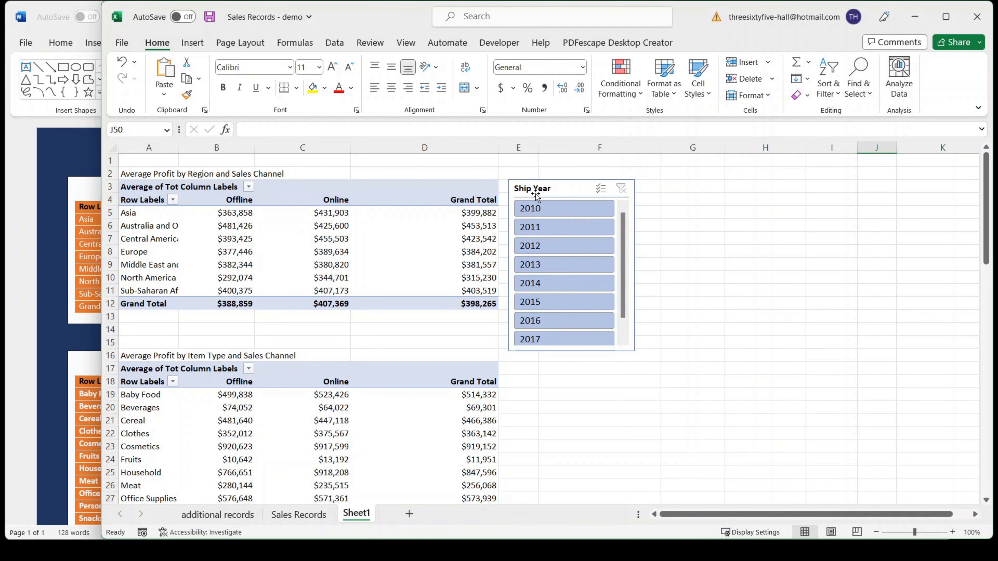
scroll(510, 367, "down", 1)
scroll(510, 368, "down", 7)
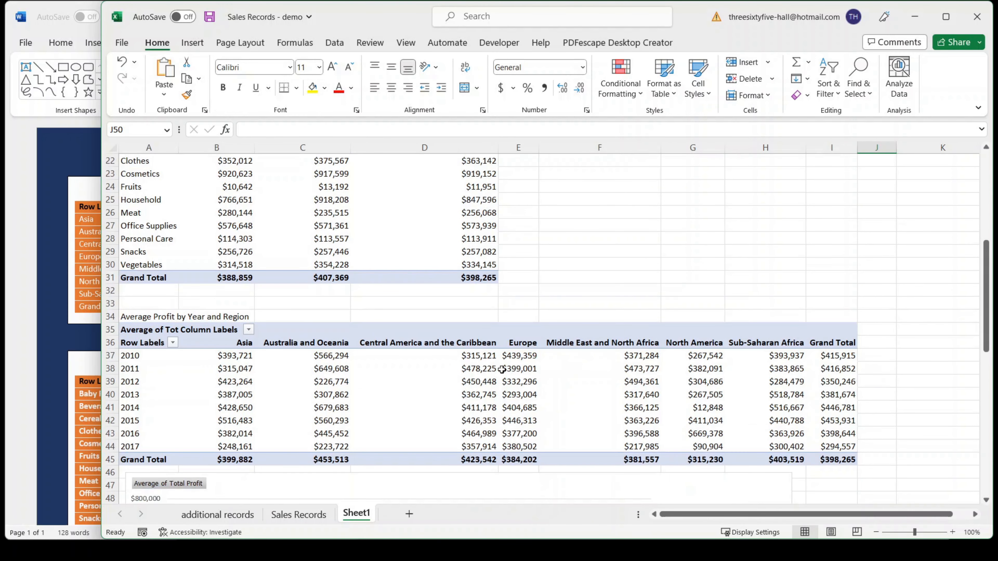
scroll(604, 400, "down", 4)
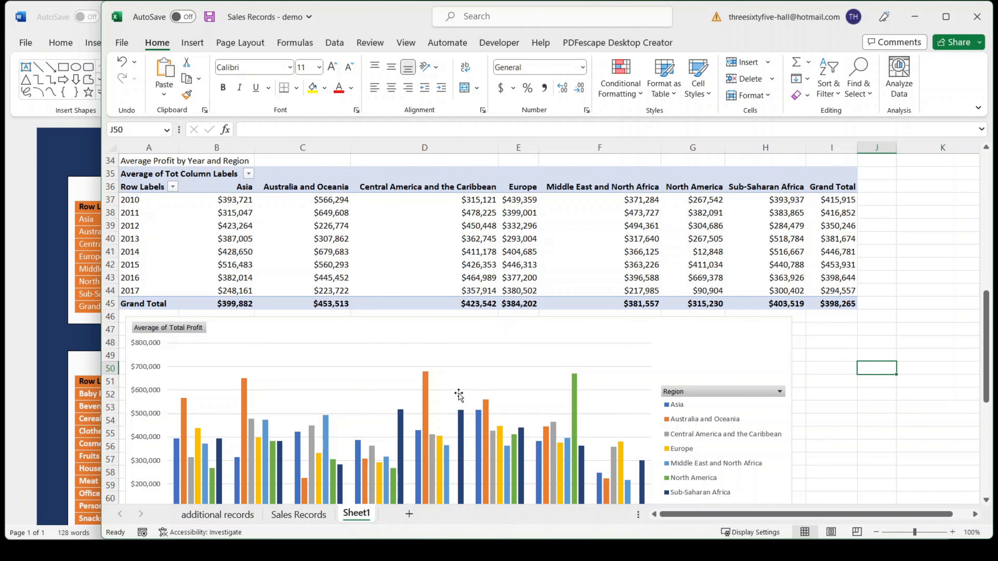
scroll(458, 394, "up", 1)
- Switch to Word and paste the title "Average Profit by Year and Region" as text only into the empty text box
left_click(59, 29)
left_click(450, 197)
right_click(430, 186)
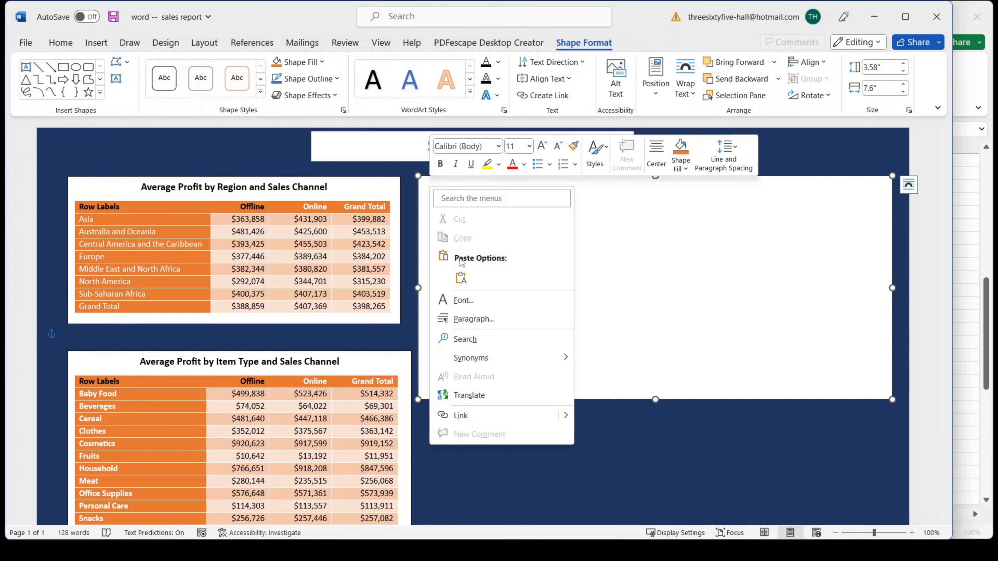
left_click(460, 282)
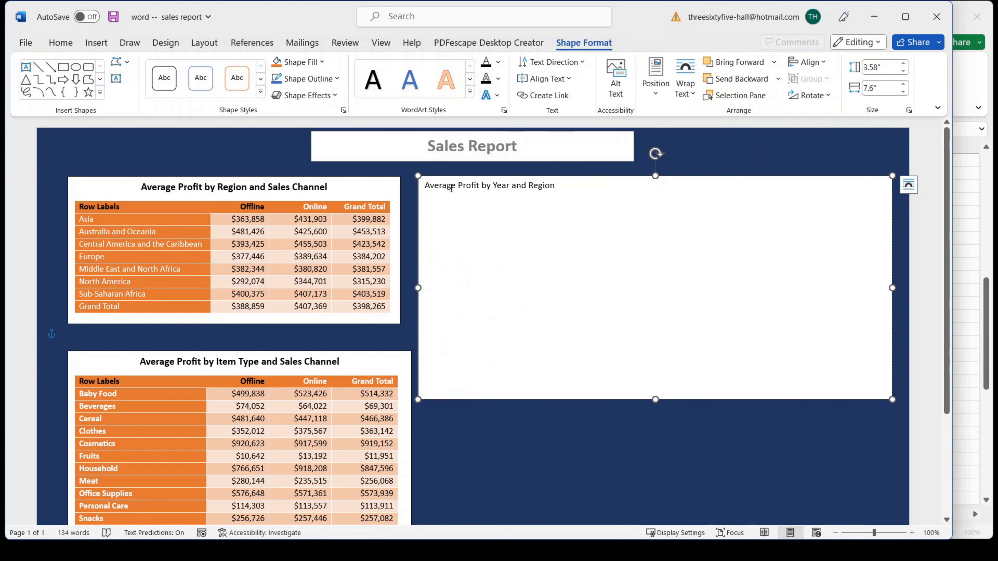
- Center and bold the "Average Profit by Year and Region" title and set its font size to 12
triple_click(539, 190)
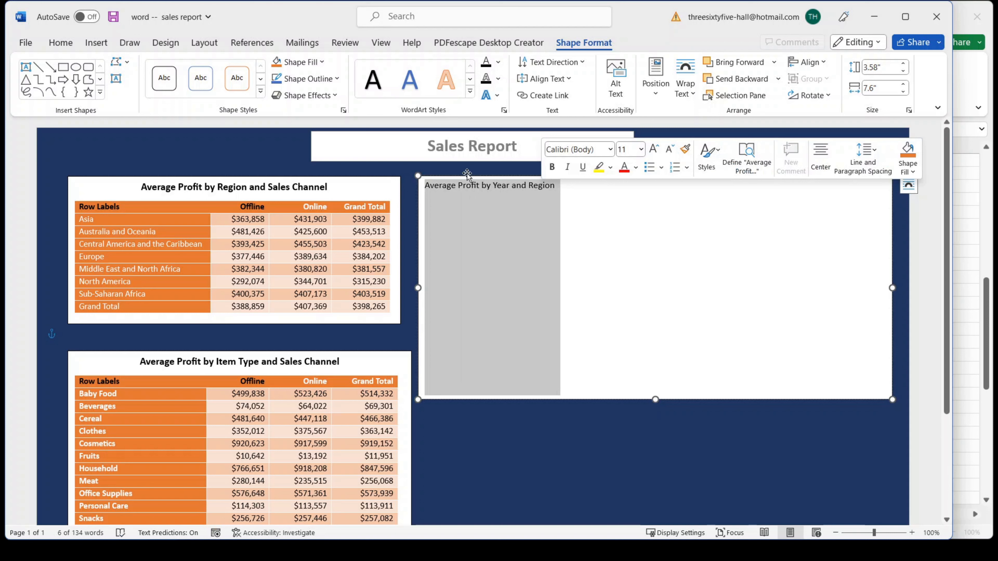
left_click(62, 43)
left_click(333, 88)
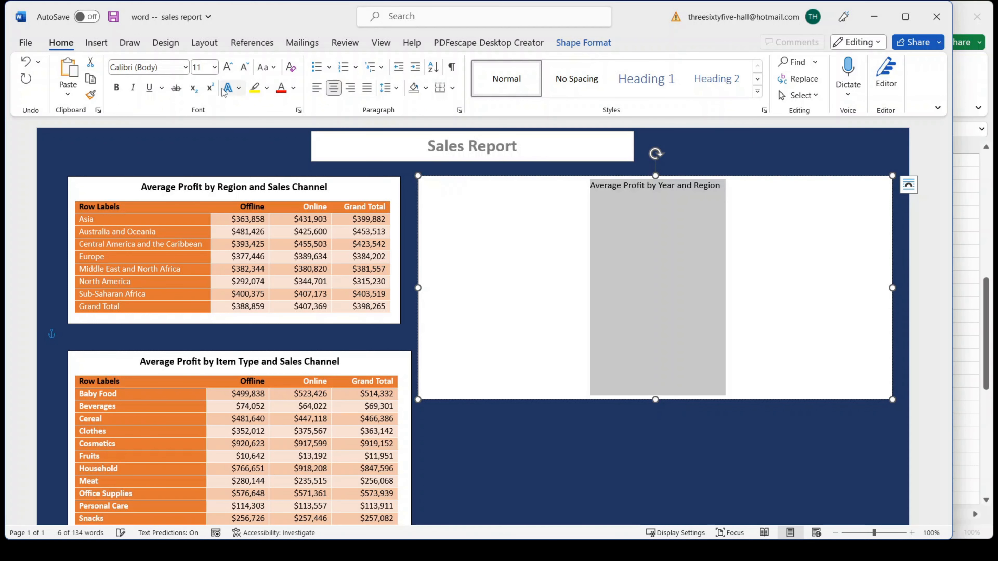
left_click(116, 87)
left_click(214, 67)
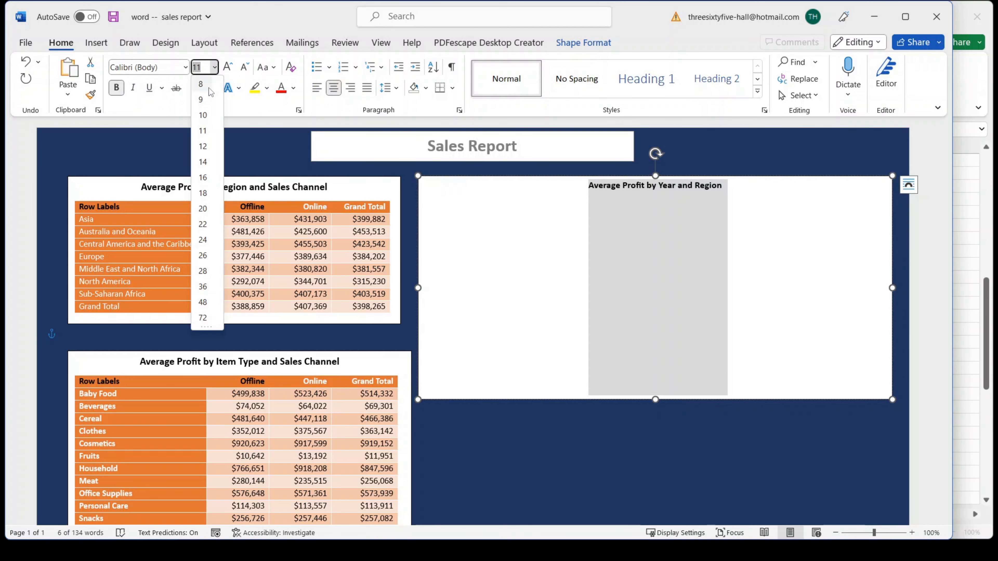
left_click(207, 155)
- Switch to Excel and copy the column chart of average profit by year and region
double_click(634, 364)
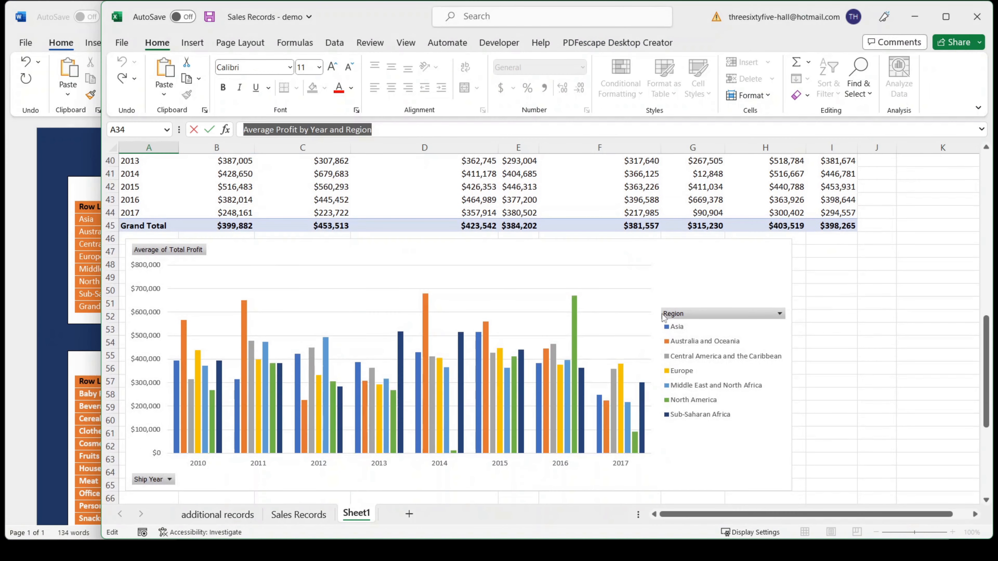
left_click(679, 253)
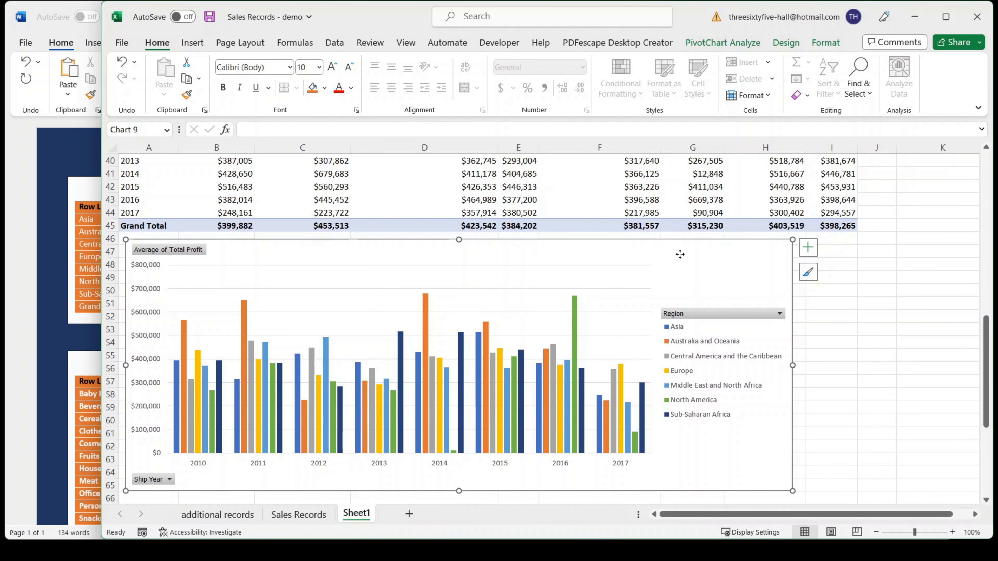
right_click(680, 255)
left_click(713, 195)
- Switch to Word and paste the chart below the "Average Profit by Year and Region" title, using the destination theme and linked data
left_click(67, 338)
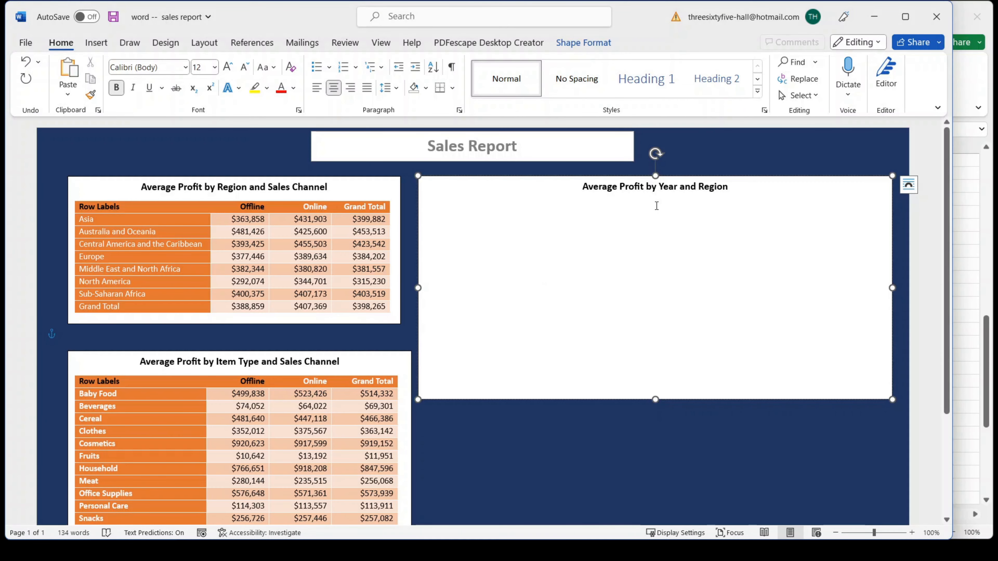
right_click(654, 208)
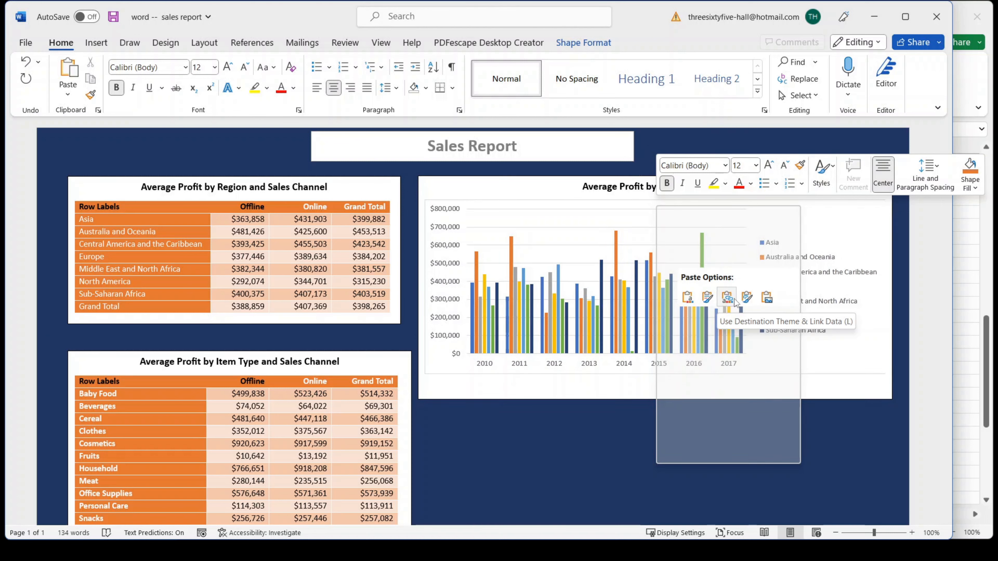
left_click(727, 298)
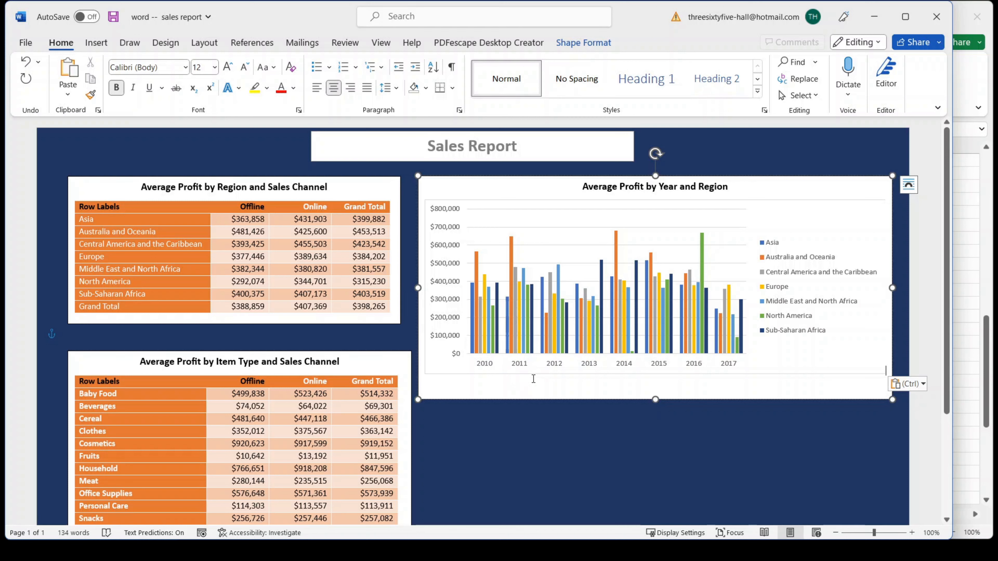
key("Escape")
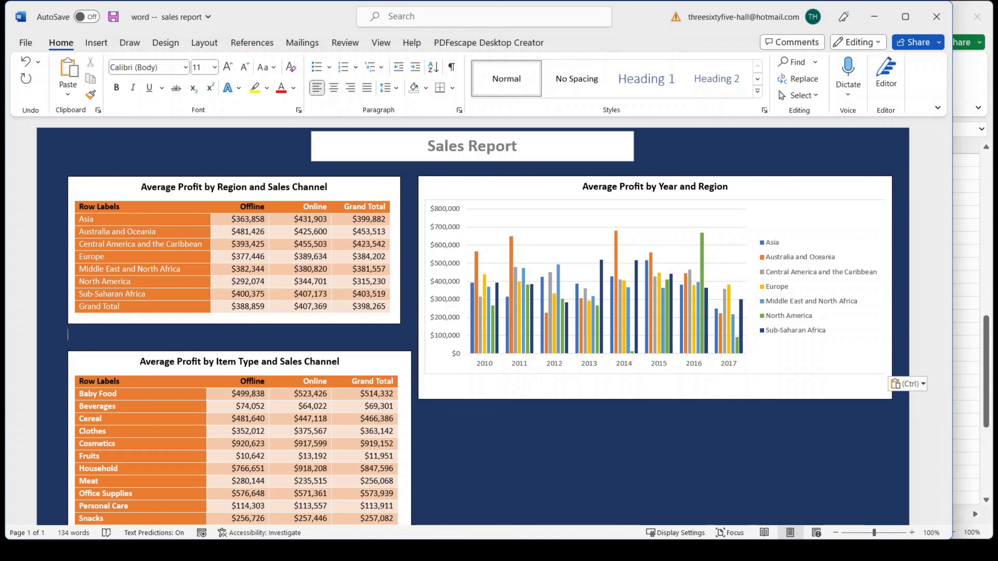
key("alt+Tab")
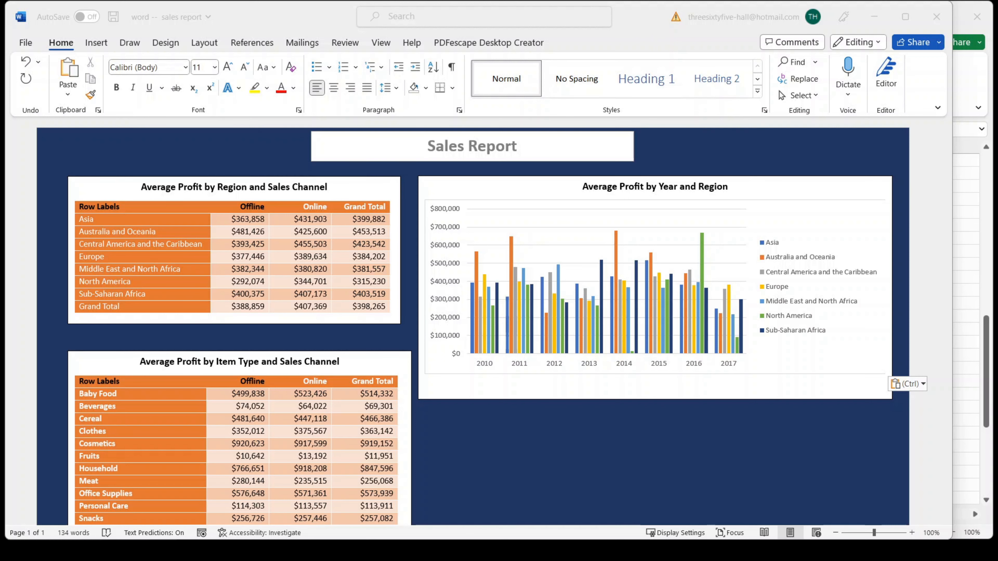
- Insert a new text box and place it directly below the Average Profit by Year and Region chart box
left_click(97, 42)
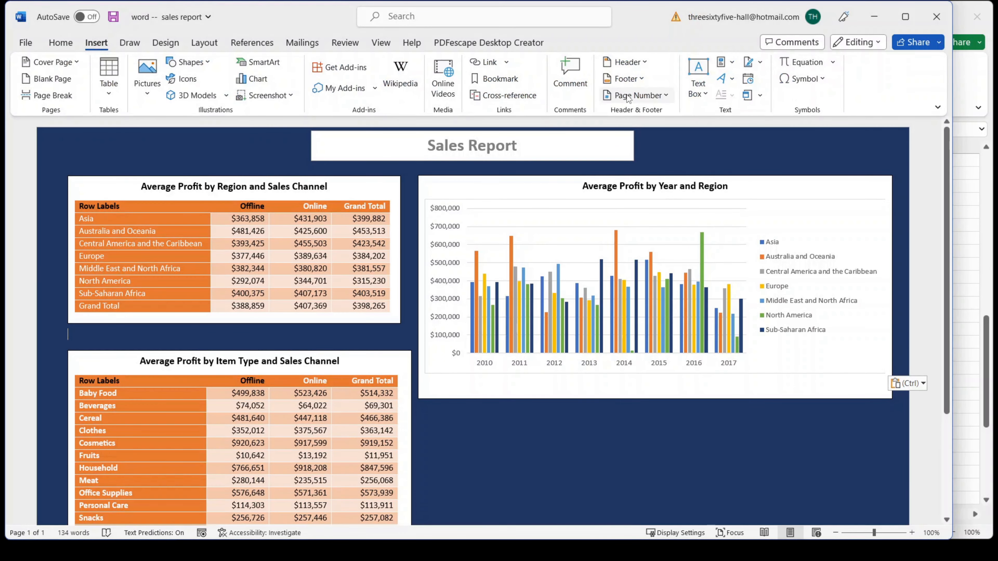
left_click(699, 89)
left_click(712, 148)
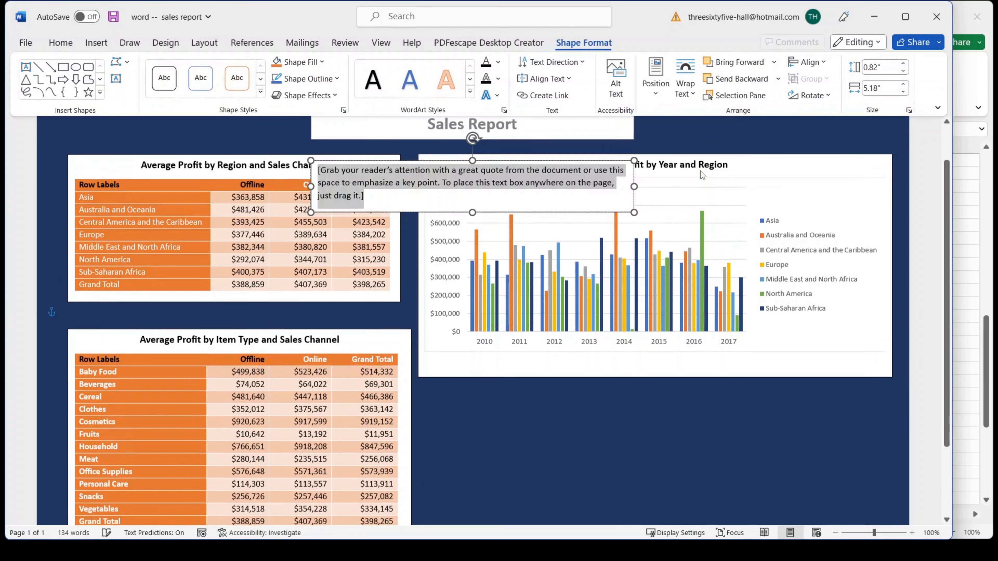
scroll(702, 176, "down", 2)
left_click_drag(533, 141, 642, 365)
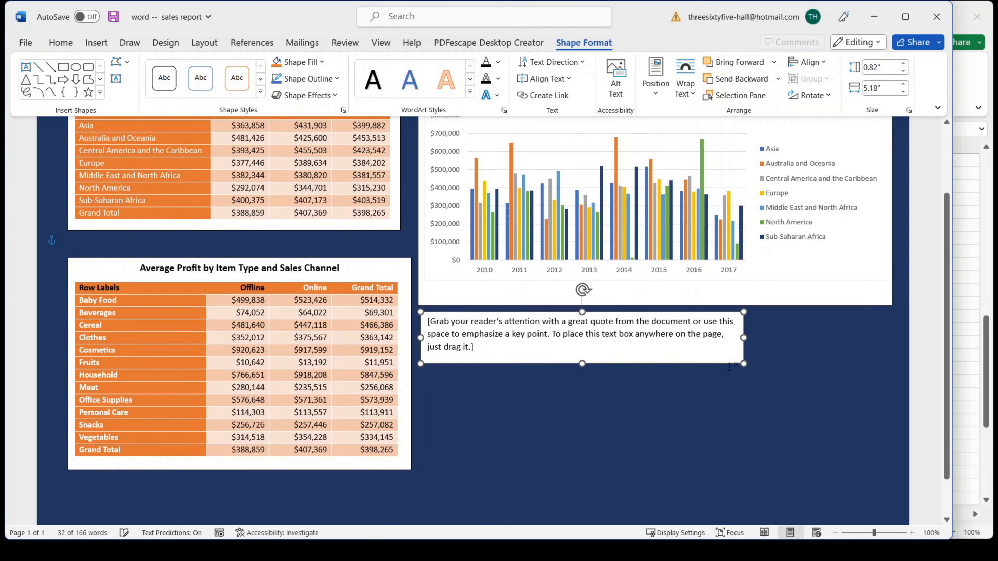
- Enlarge the new text box to about 2.53" high by 7.54" wide and delete its placeholder text
left_click_drag(743, 364, 891, 479)
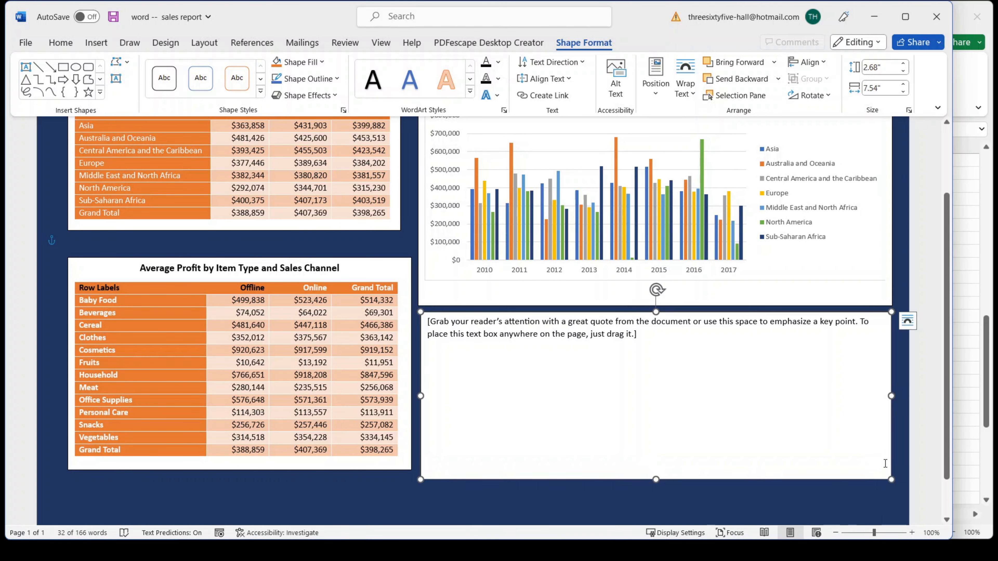
left_click_drag(656, 480, 654, 469)
left_click(582, 325)
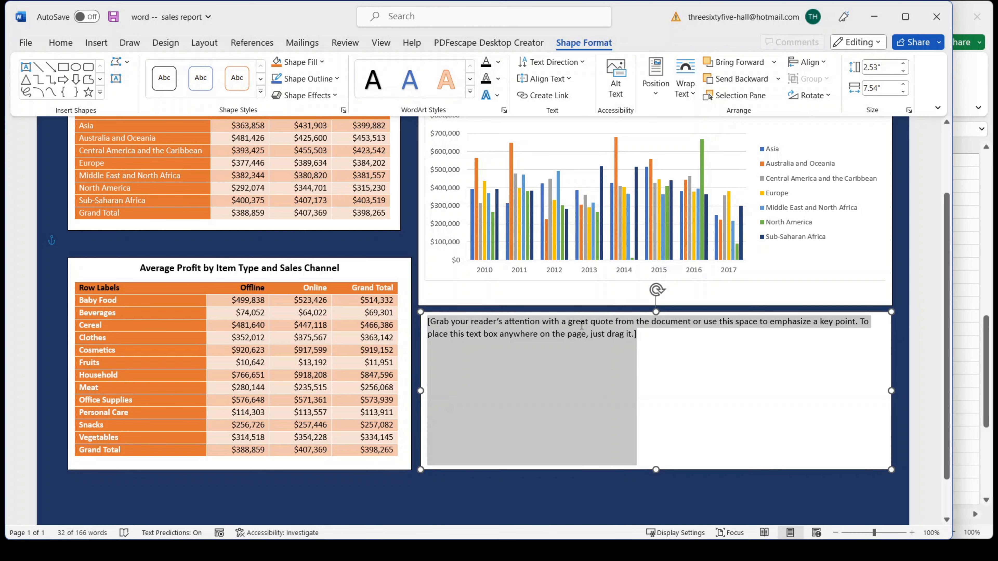
key("Delete")
- Switch to Excel and copy the title text "Units Sold and Average Profit by Year" from cell A72 on Sheet1
left_click(962, 311)
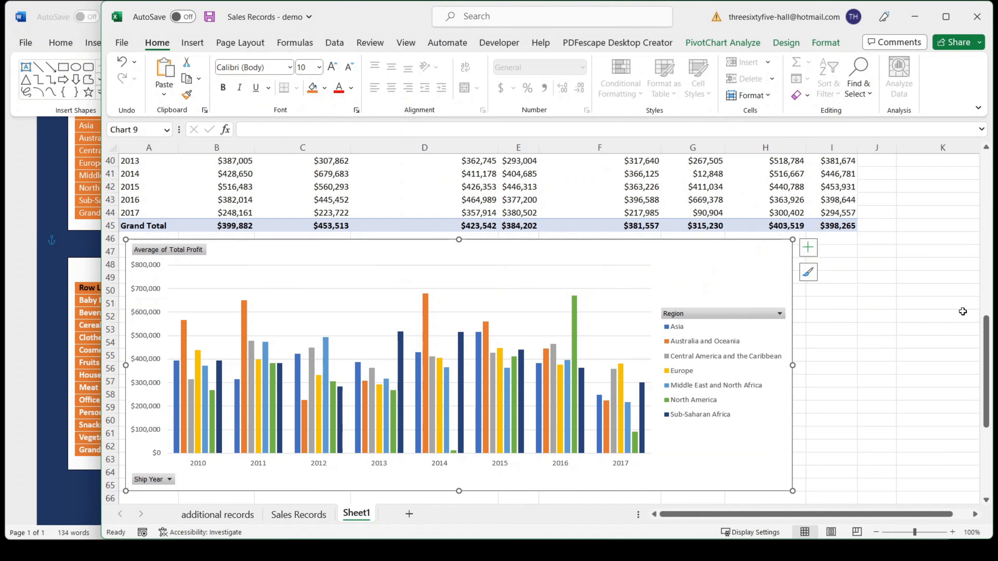
scroll(483, 280, "down", 9)
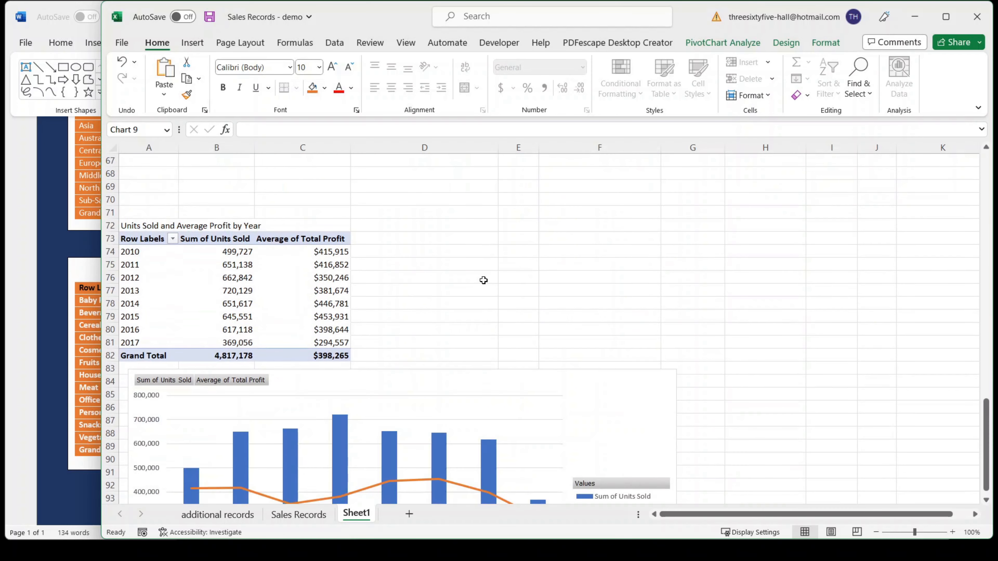
scroll(484, 280, "down", 3)
scroll(401, 387, "up", 2)
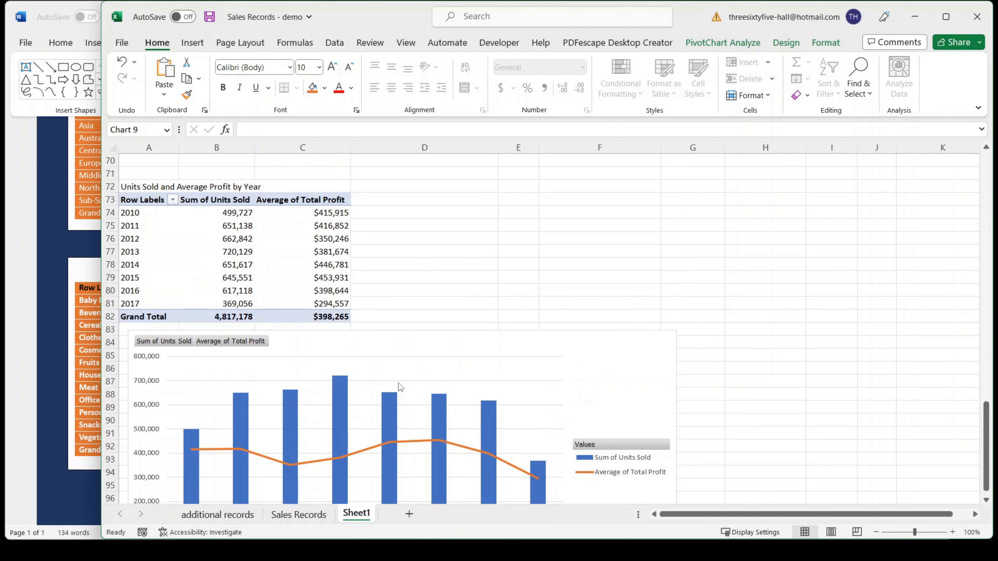
scroll(400, 387, "up", 1)
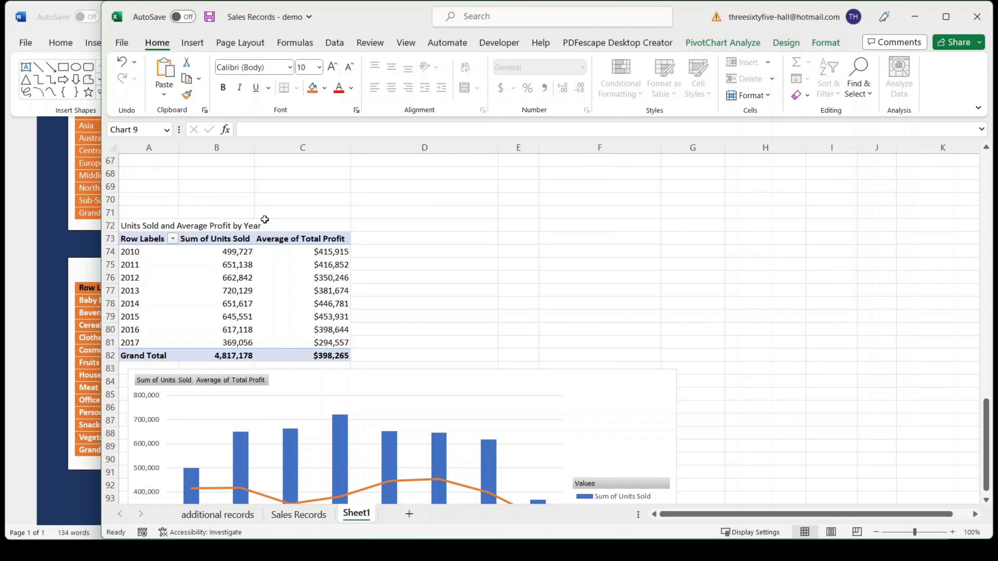
scroll(265, 219, "down", 4)
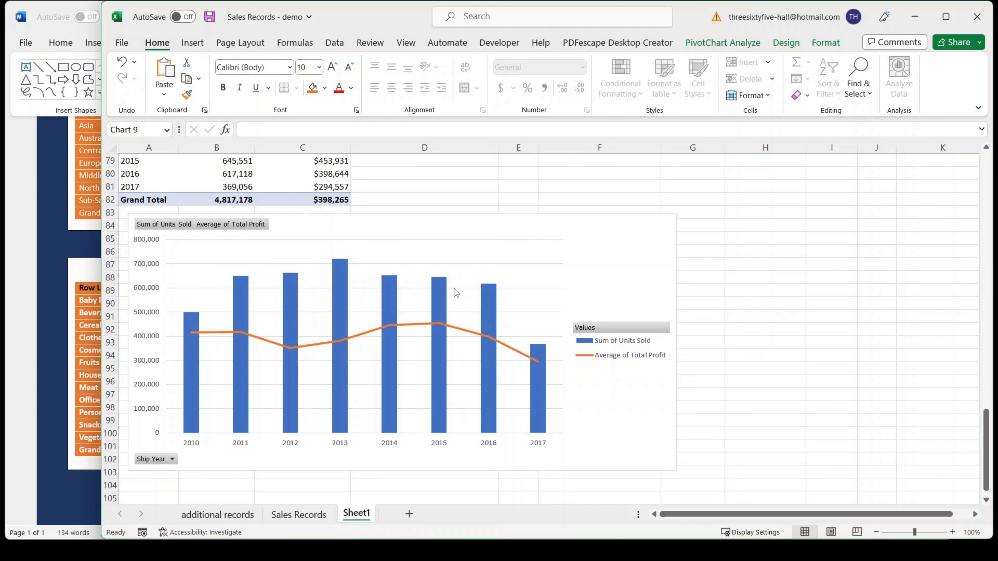
scroll(456, 293, "up", 3)
left_click(147, 187)
left_click(392, 130)
left_click_drag(393, 130, 242, 130)
right_click(262, 129)
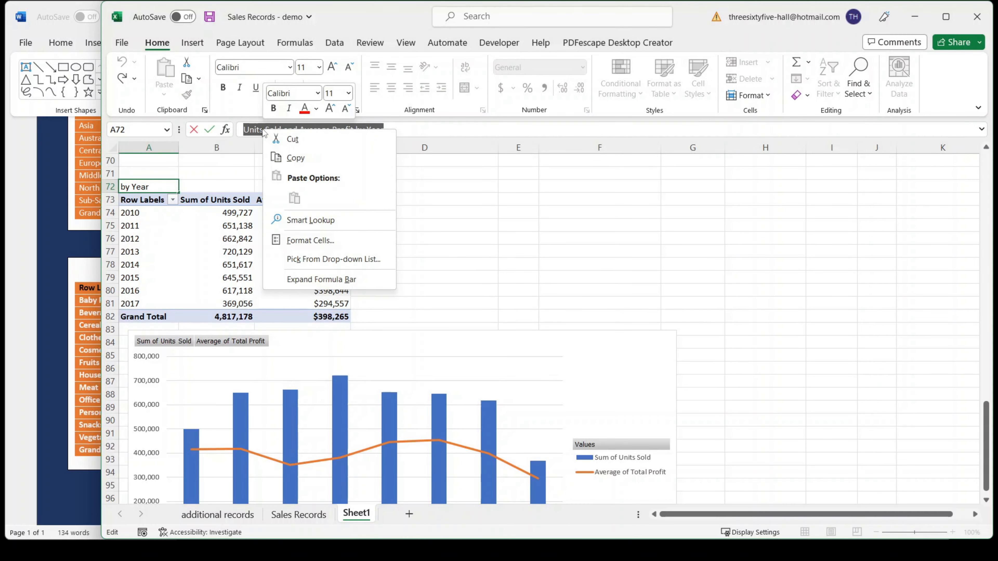
left_click(295, 158)
- Switch to Word and paste "Units Sold and Average Profit by Year" as text only into the empty text box
left_click(88, 253)
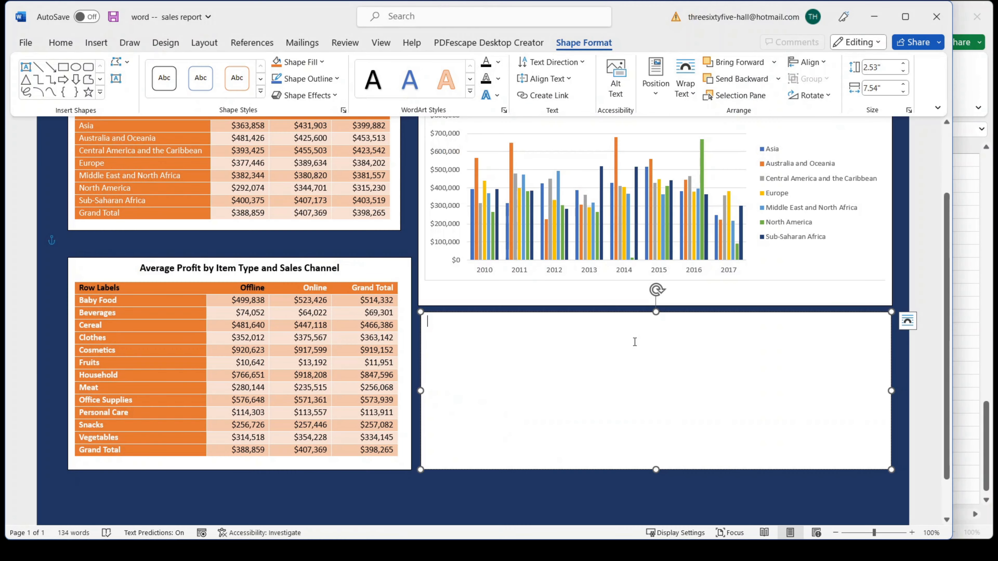
right_click(528, 342)
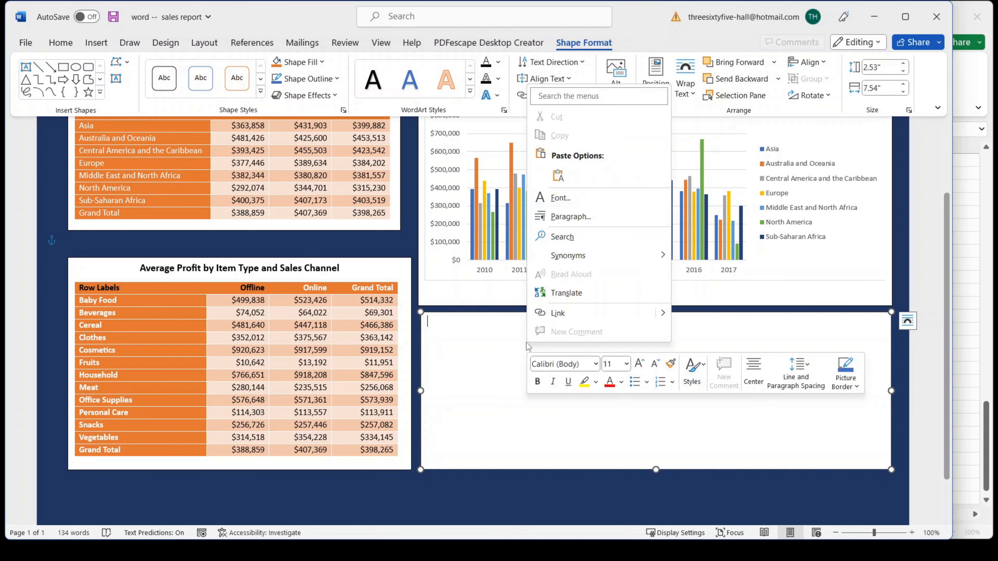
left_click(558, 179)
- Center and bold the "Units Sold and Average Profit by Year" title, and place the insertion point below it
left_click_drag(579, 328, 433, 317)
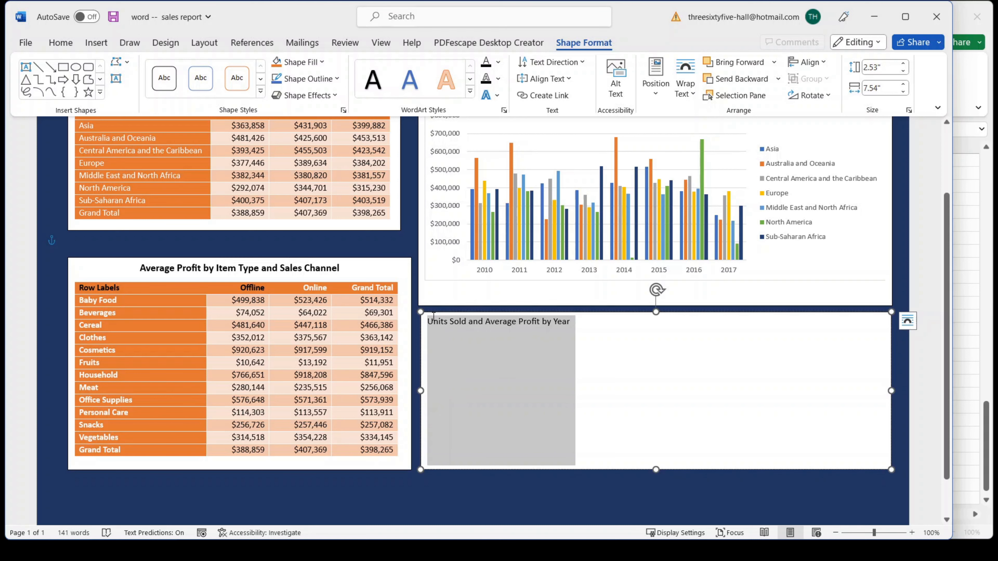
left_click(62, 43)
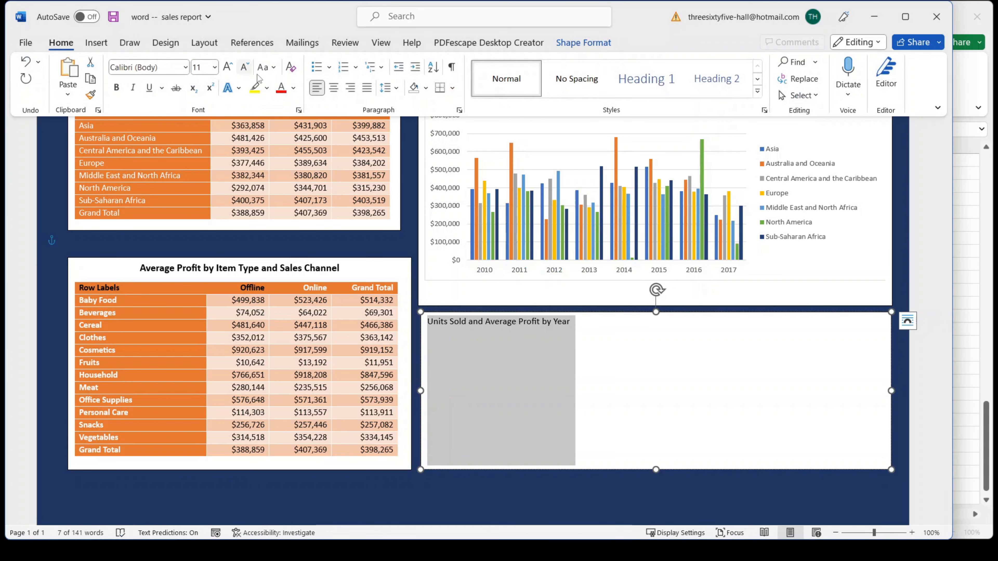
left_click(334, 87)
left_click(116, 88)
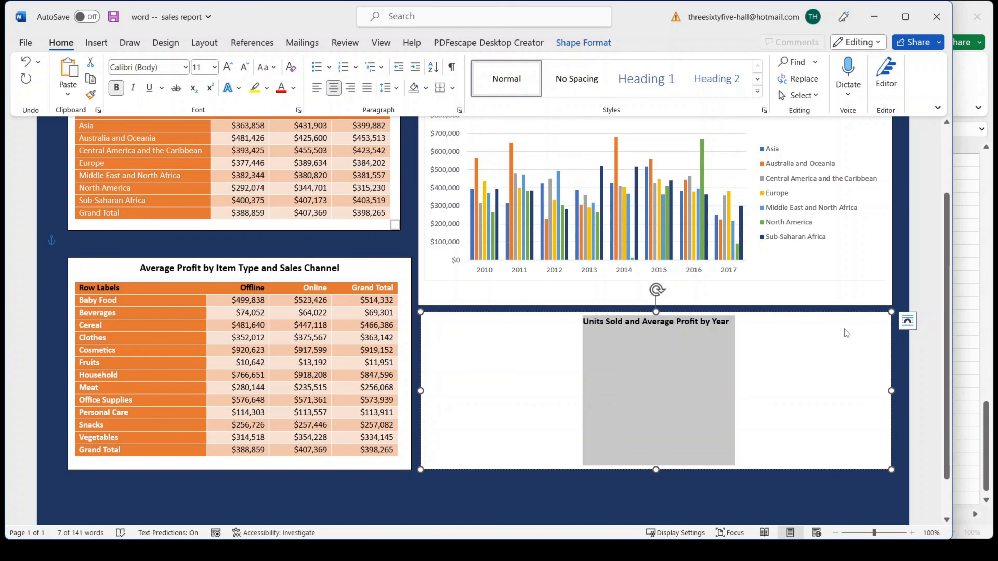
left_click(817, 340)
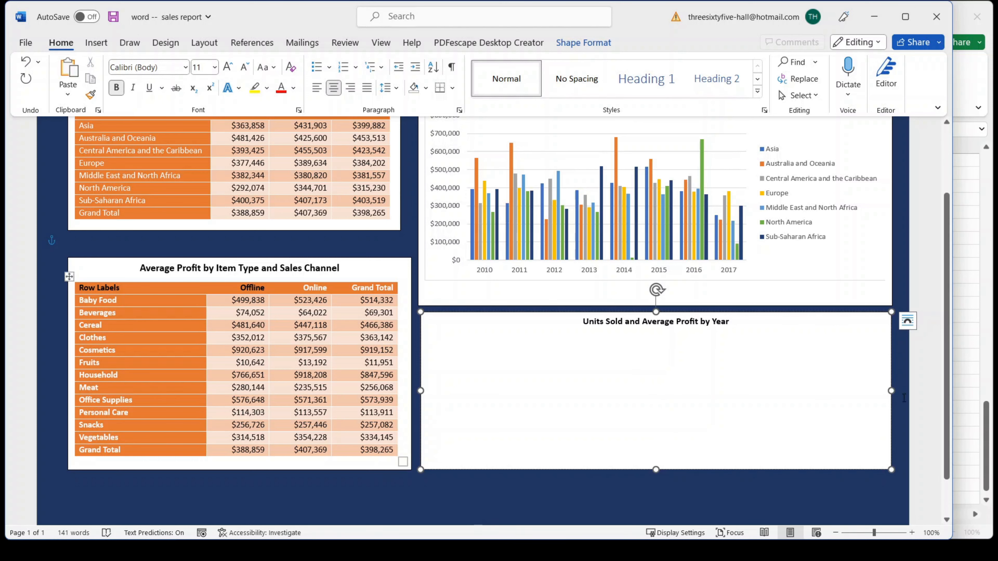
- Switch to Excel and copy the combo chart of units sold and average total profit by year
left_click(964, 400)
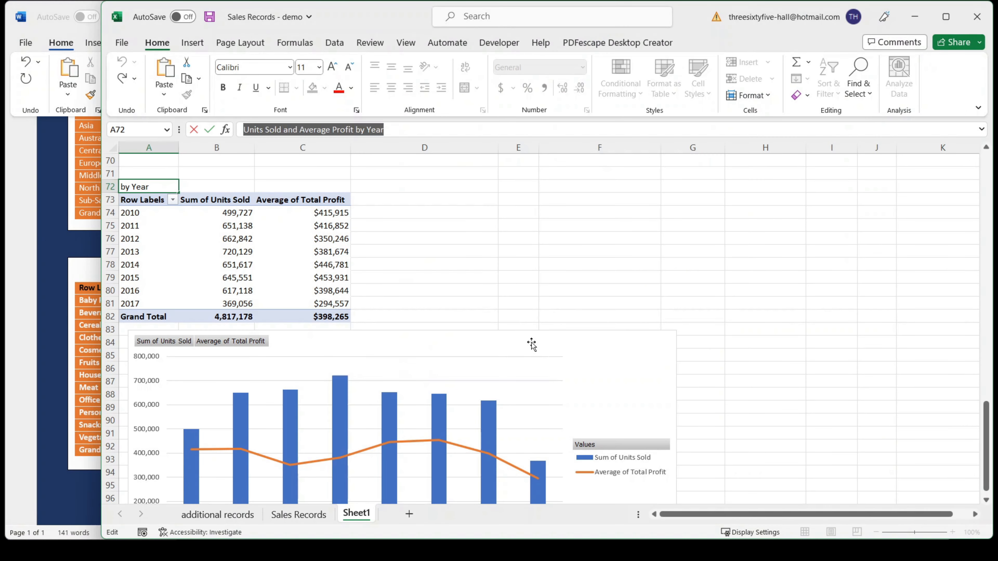
left_click(542, 342)
right_click(375, 346)
left_click(407, 195)
- Switch to Word and paste the combo chart below the Units Sold title, using the destination theme and linked data
left_click(59, 244)
right_click(669, 347)
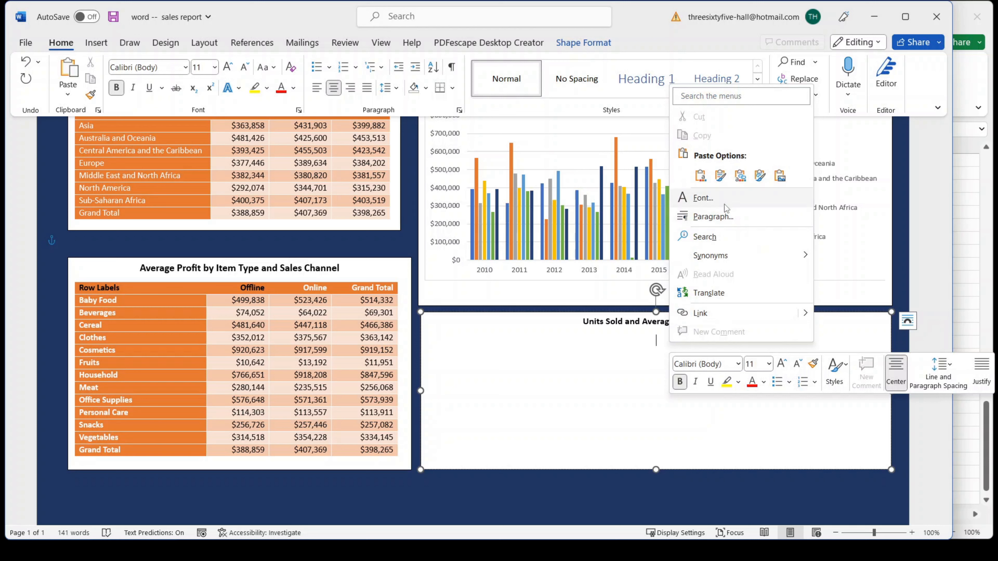
left_click(740, 177)
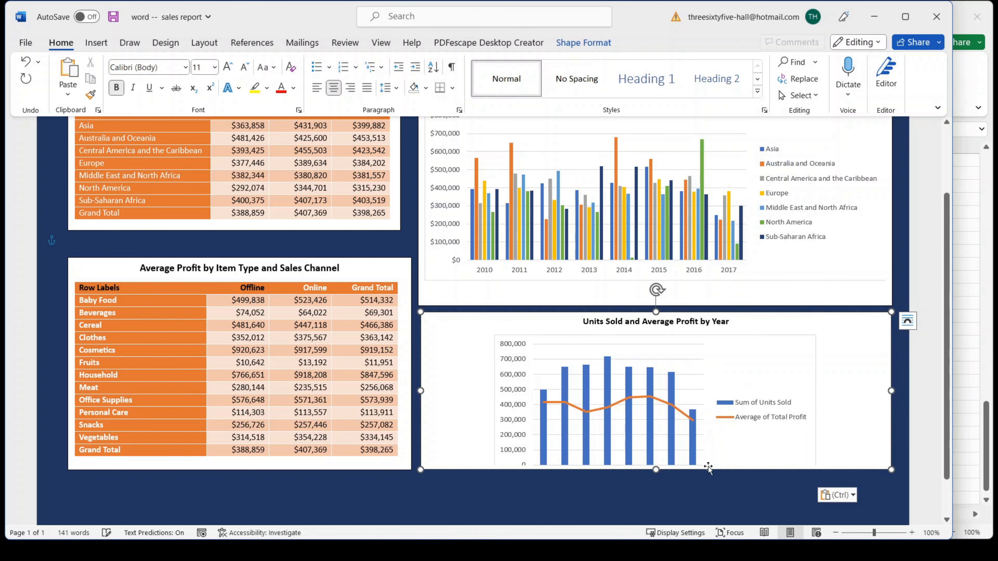
- Extend the Units Sold text box downward to fit the whole chart, and narrow it slightly from both sides
left_click(843, 441)
left_click_drag(657, 470, 656, 496)
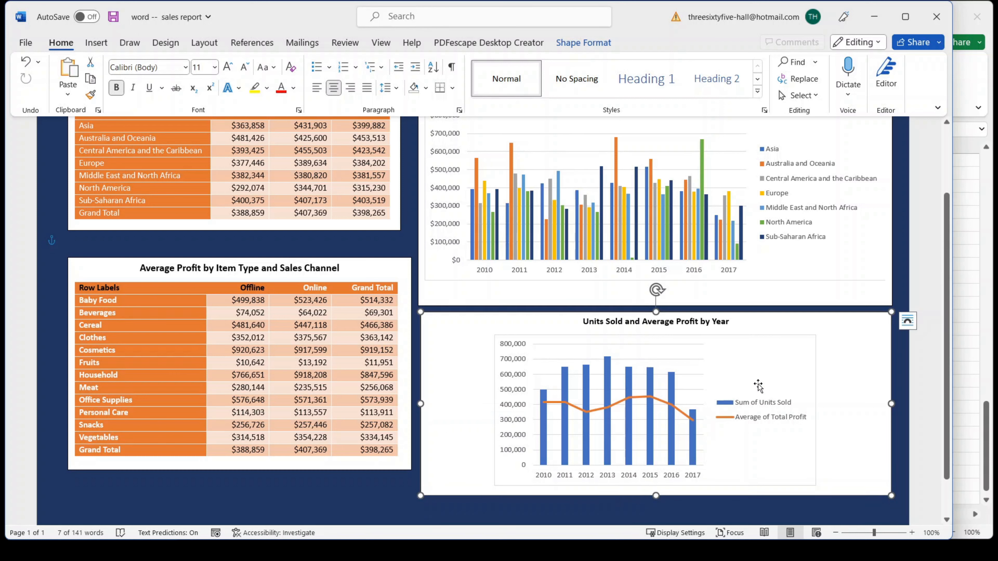
left_click_drag(891, 403, 870, 402)
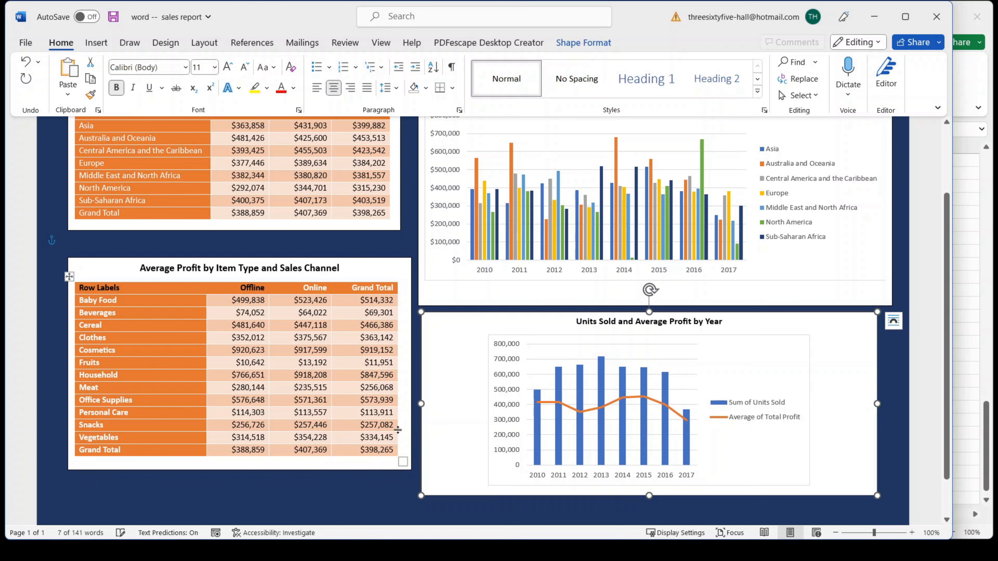
left_click_drag(421, 404, 441, 403)
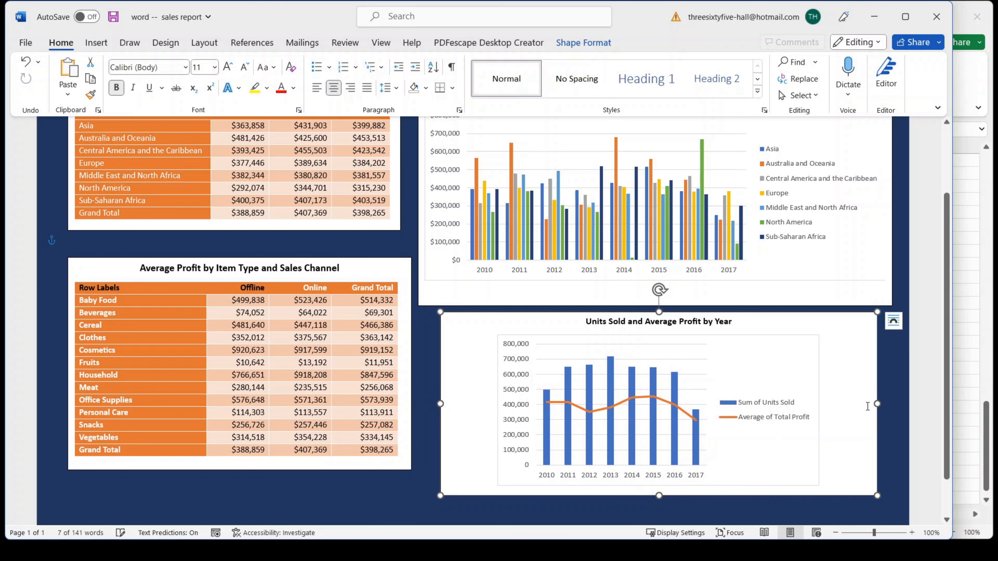
left_click_drag(877, 403, 878, 403)
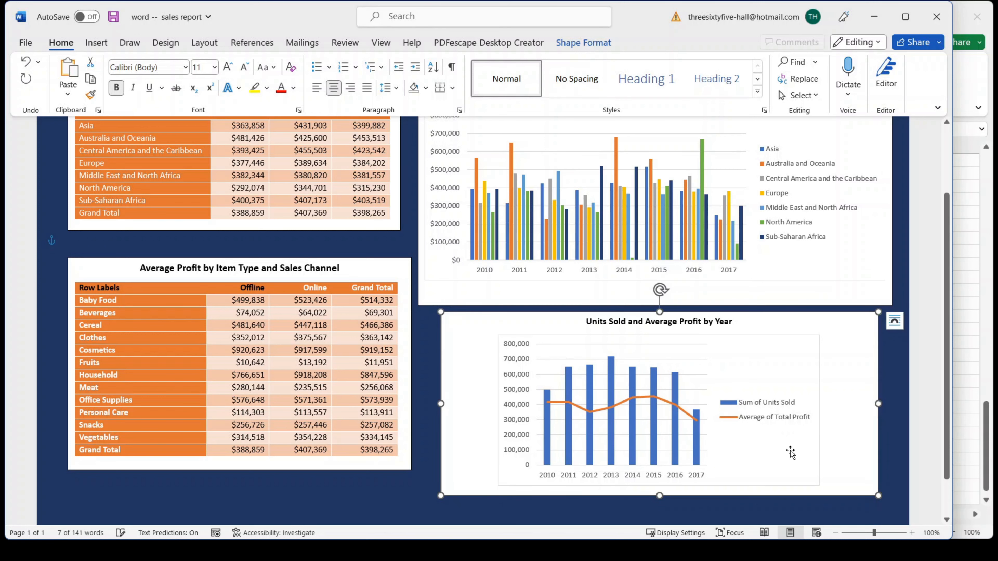
left_click(223, 167)
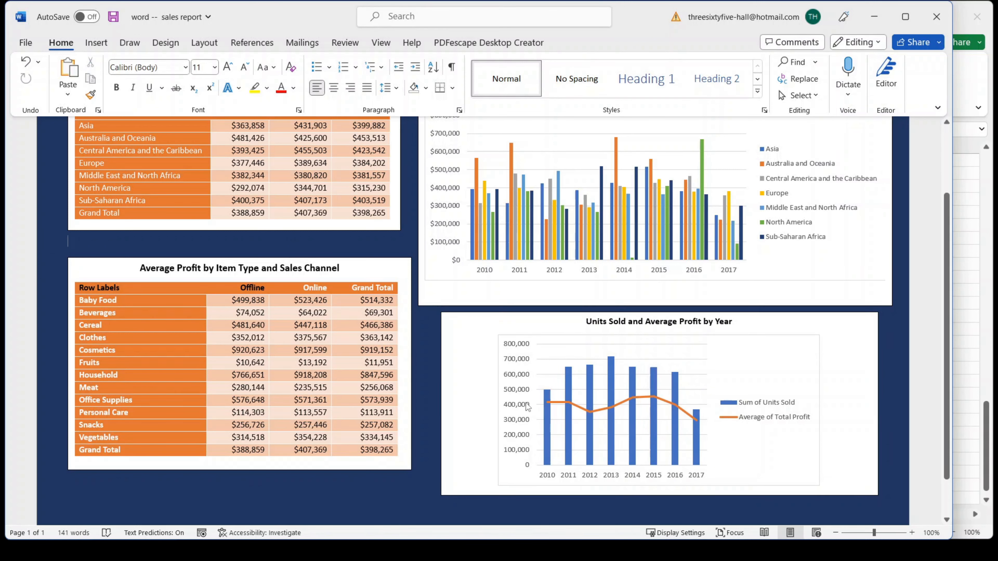
- Save the Word sales report, and switch to Excel to save the Sales Records - demo workbook
scroll(528, 407, "up", 3)
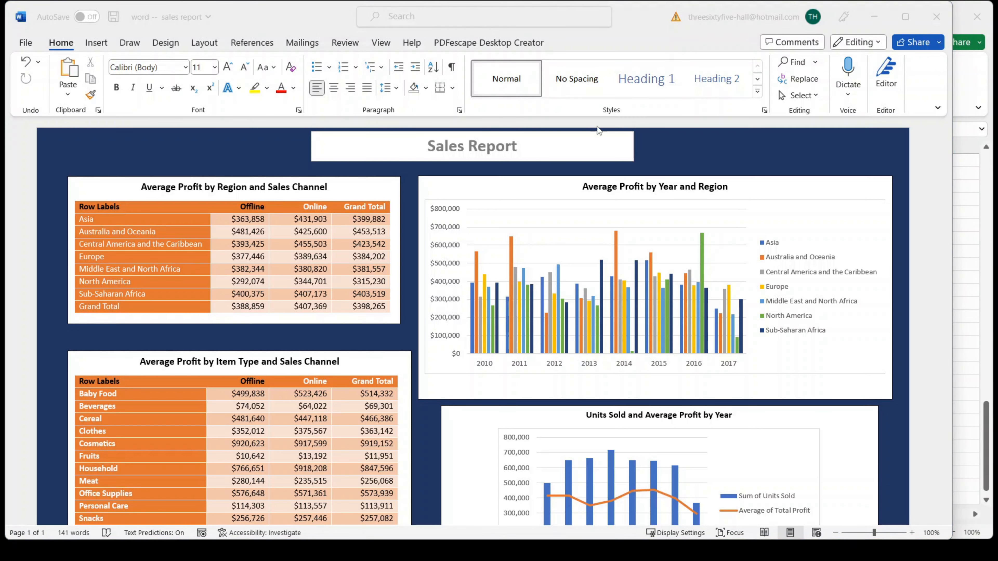
left_click(267, 18)
left_click(113, 17)
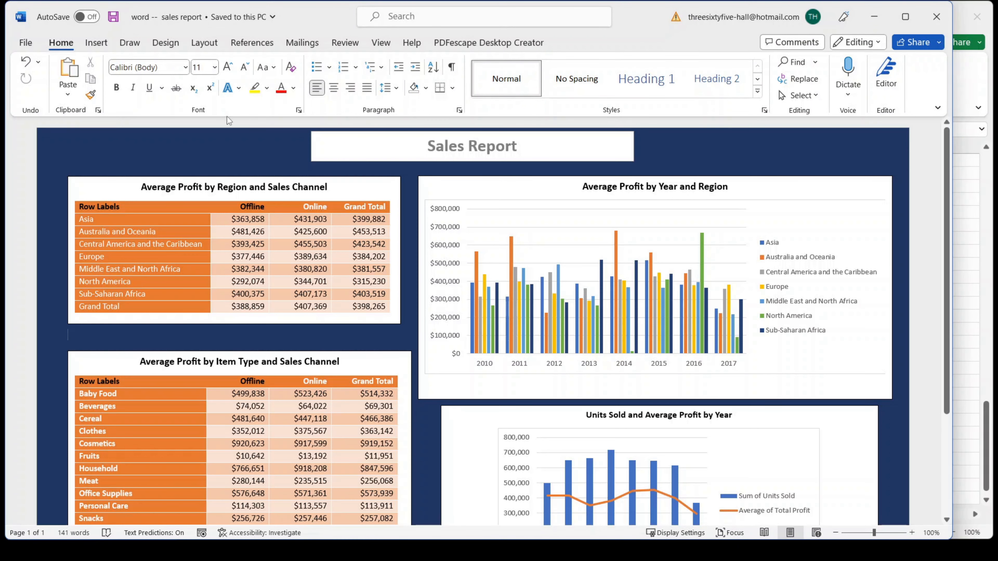
left_click(984, 442)
left_click(208, 20)
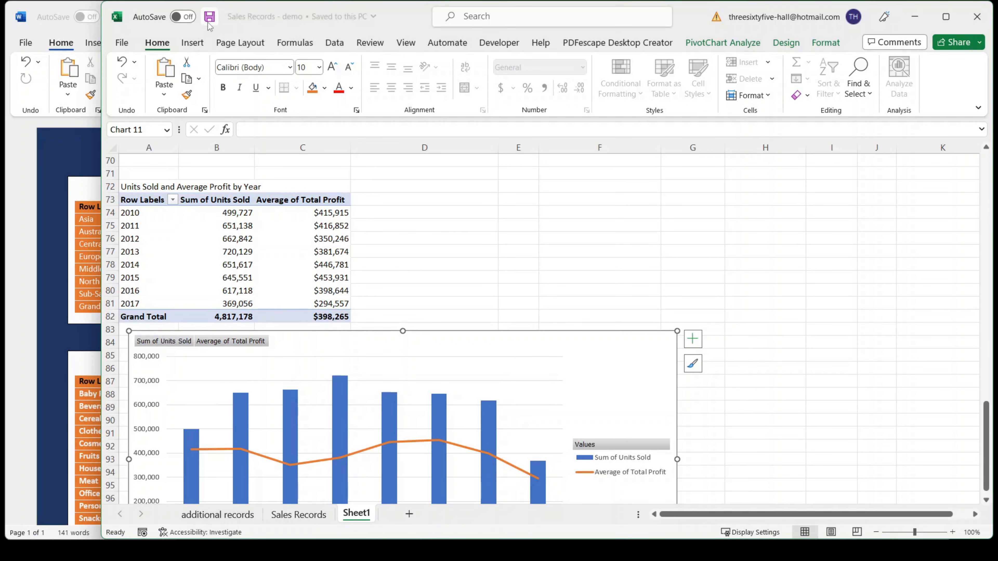
left_click(74, 163)
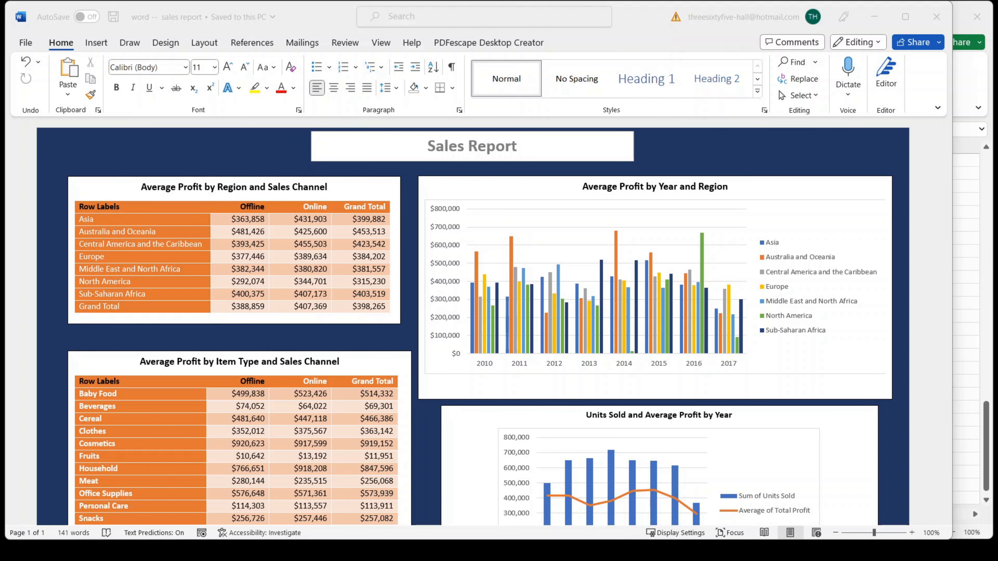
- Switch to Excel and filter the pivot tables with the Ship Year slicer to 2010, 2011, 2012 and 2013
left_click(969, 364)
scroll(721, 305, "up", 20)
scroll(717, 305, "up", 2)
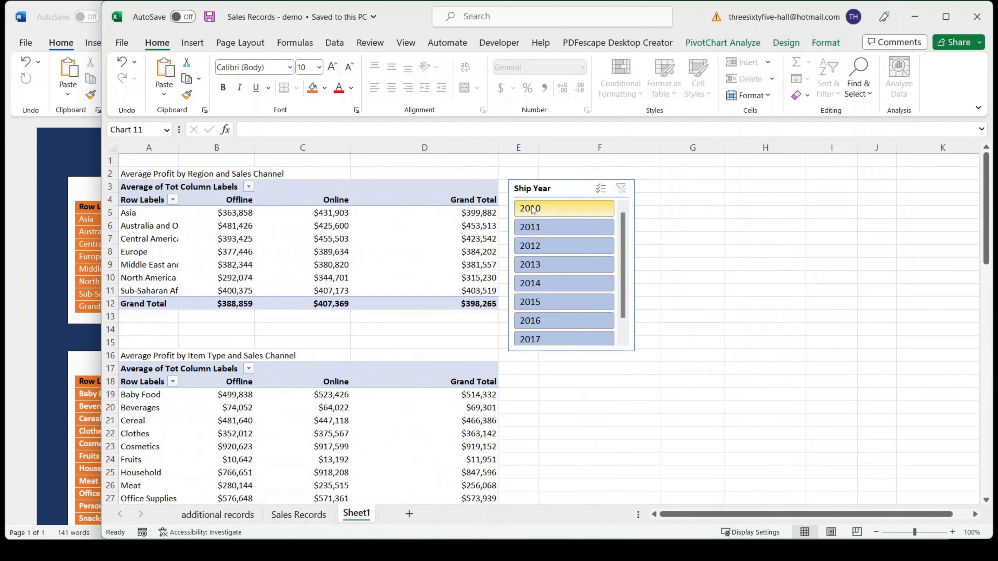
left_click(548, 209)
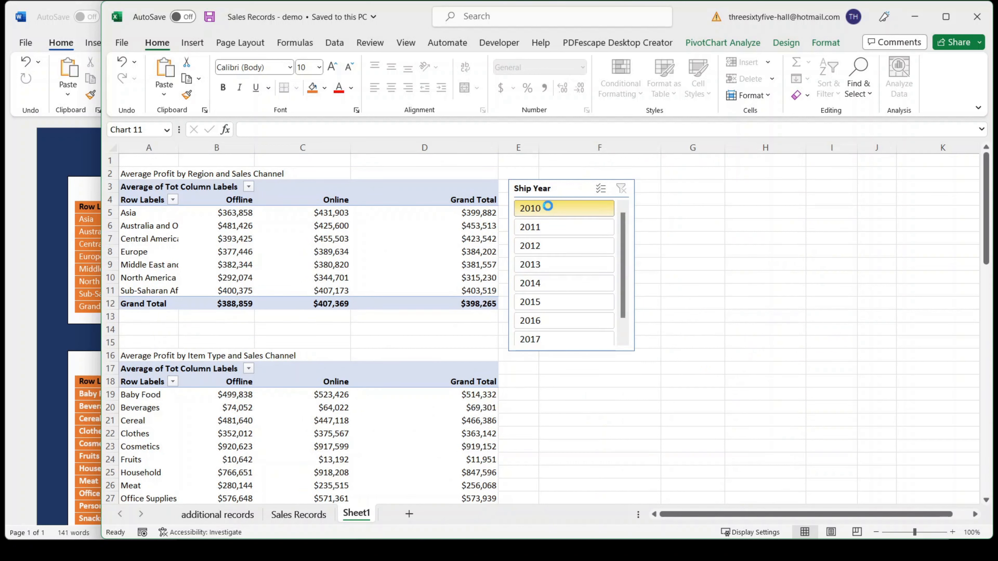
left_click(538, 229, "ctrl")
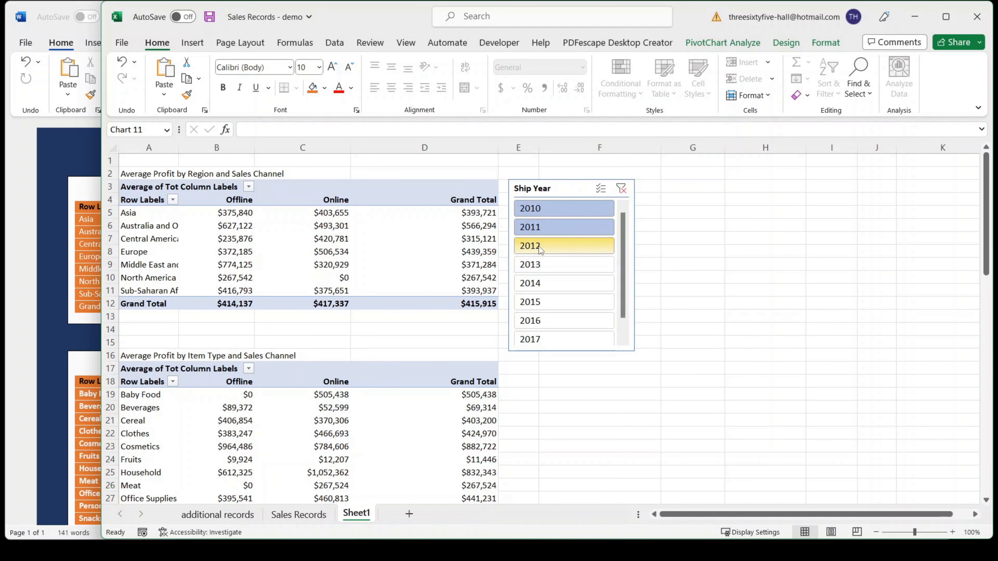
left_click(539, 246, "ctrl")
left_click(542, 266, "ctrl")
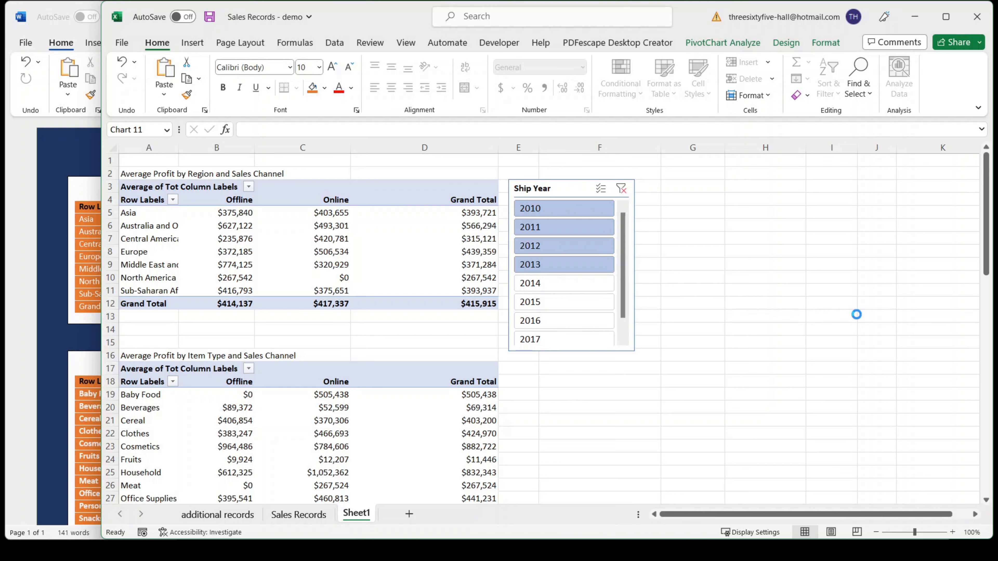
- Examine the filtered pivot tables, and switch to Word to check the linked tables and charts in the report
scroll(242, 385, "down", 7)
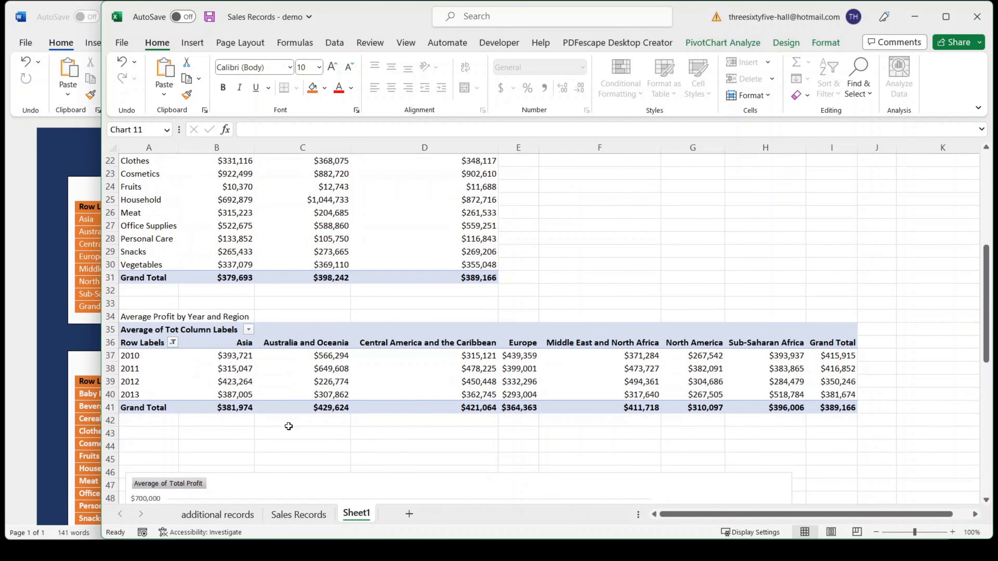
left_click(81, 340)
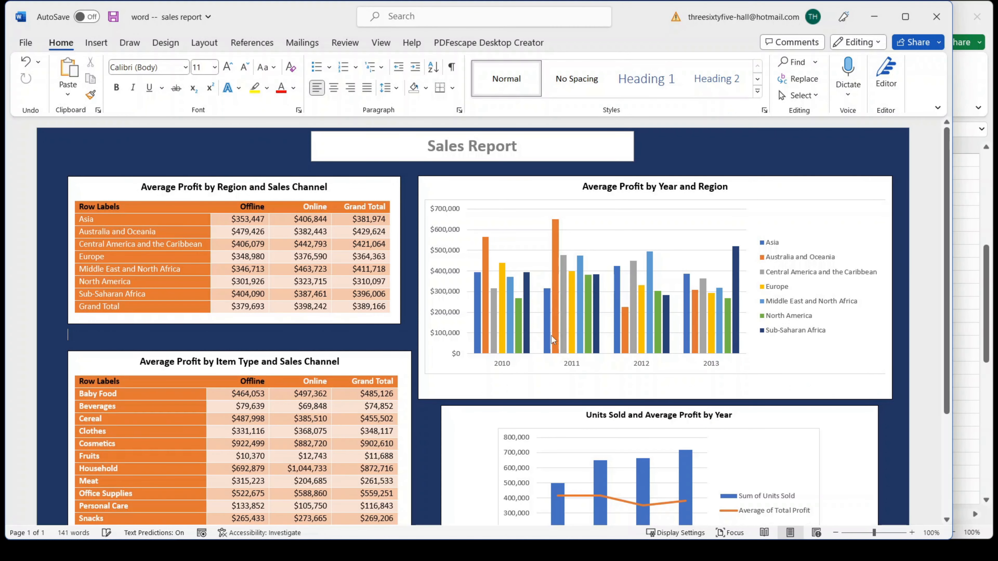
scroll(572, 322, "down", 1)
scroll(572, 321, "down", 1)
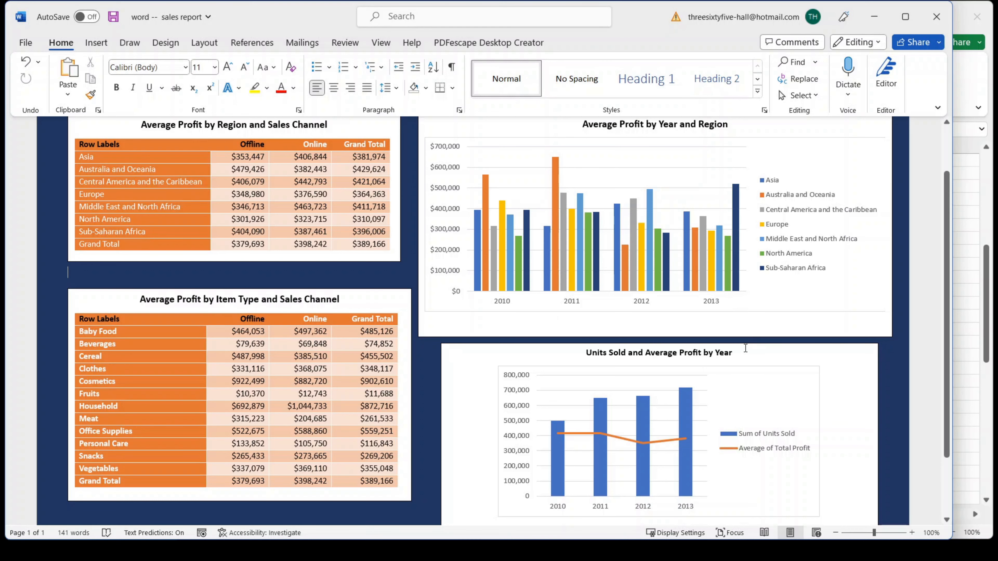
scroll(771, 387, "down", 3)
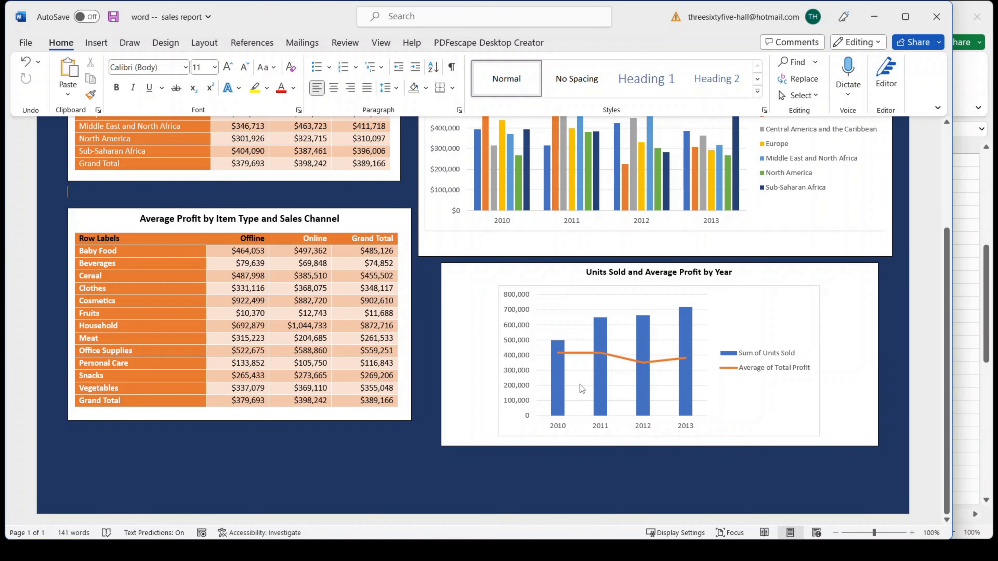
scroll(496, 381, "up", 1)
scroll(496, 382, "up", 3)
- Save the Word sales report and close it
key("alt+Tab")
left_click(33, 332)
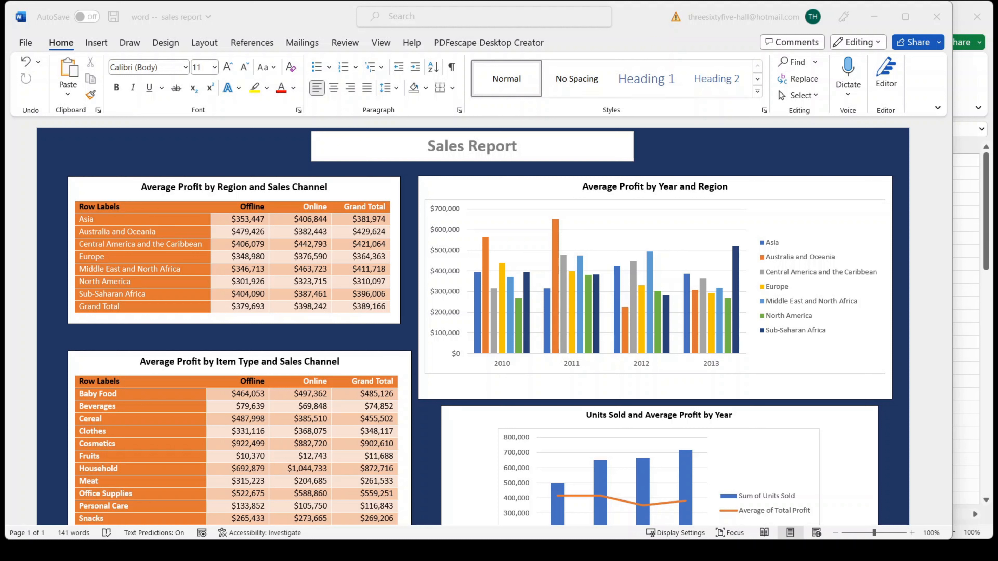
left_click(113, 17)
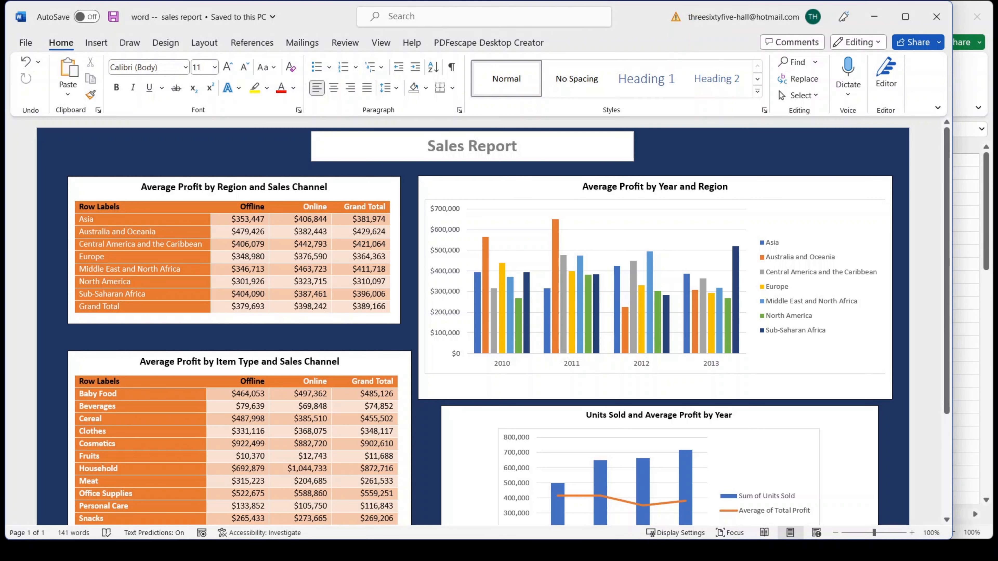
left_click(936, 17)
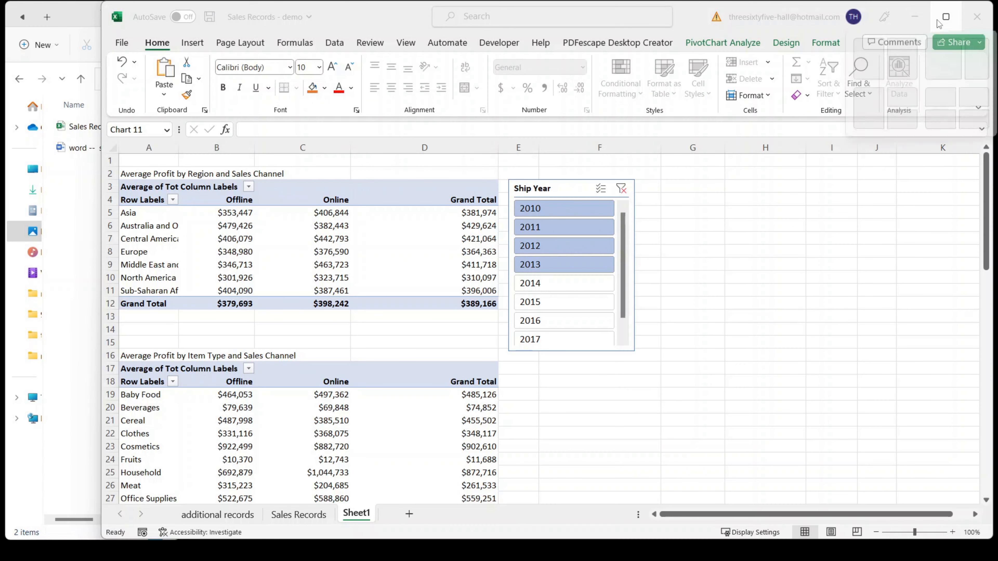
- Select all years from 2010 through 2017 in the Ship Year slicer, and save the Excel workbook
left_click(570, 213)
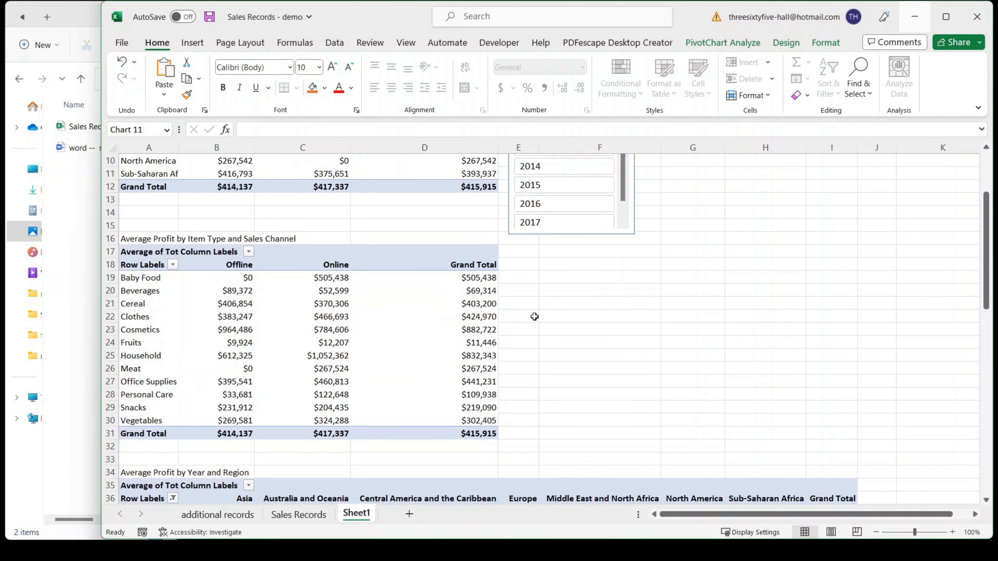
left_click(537, 342, "shift")
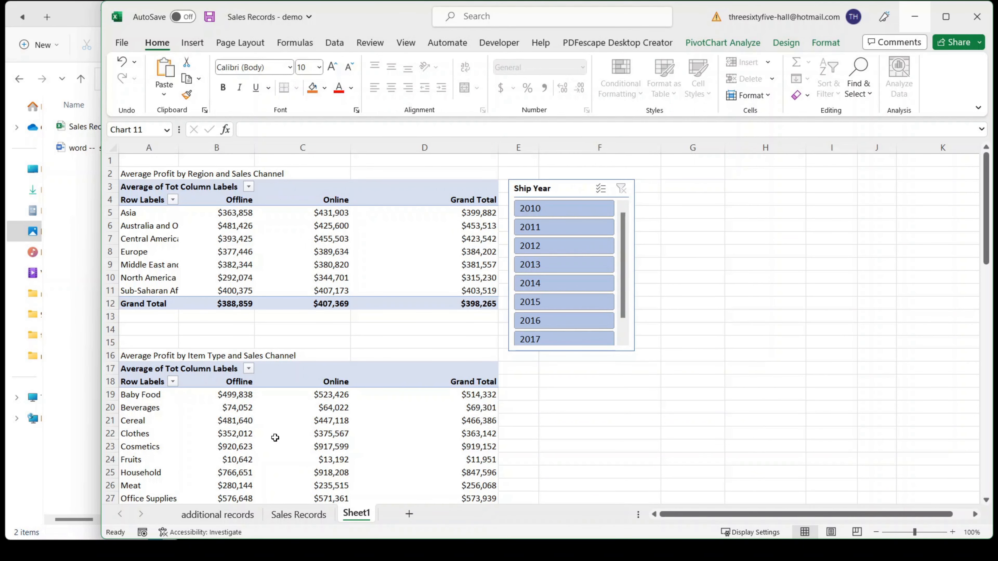
left_click(208, 19)
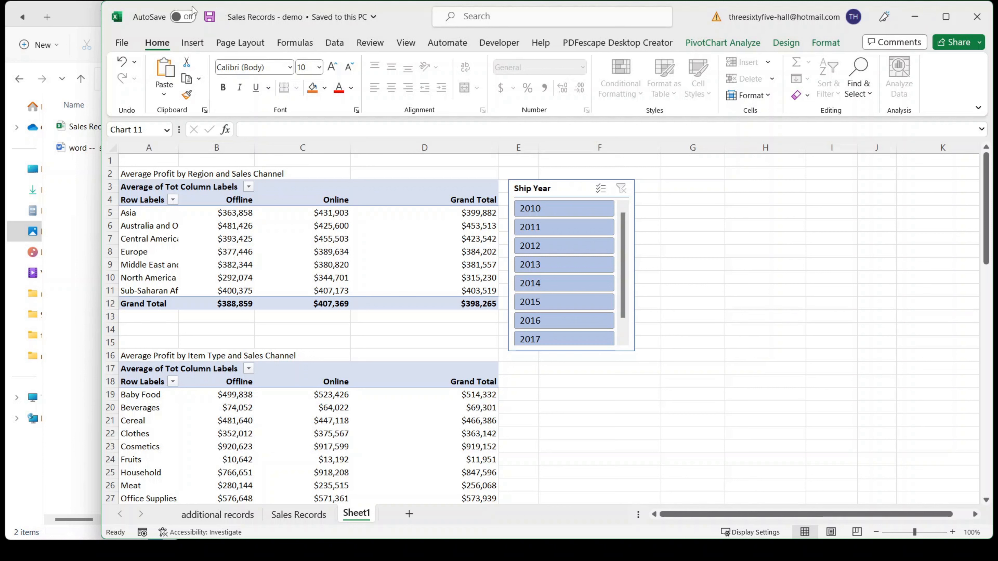
- Switch to File Explorer, reopen the "word -- sales report" document in Word, and agree to update it from the linked files
left_click(73, 12)
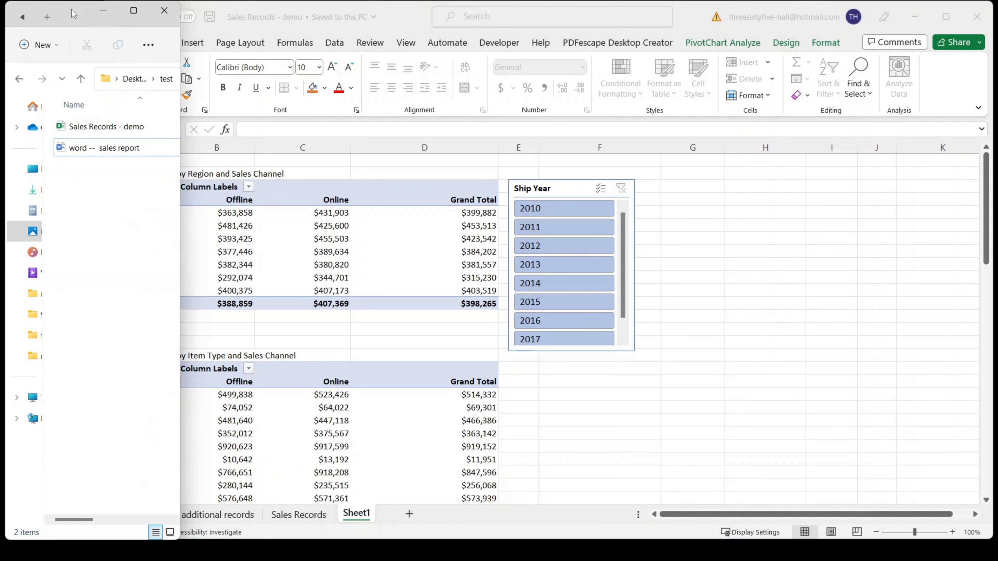
double_click(81, 149)
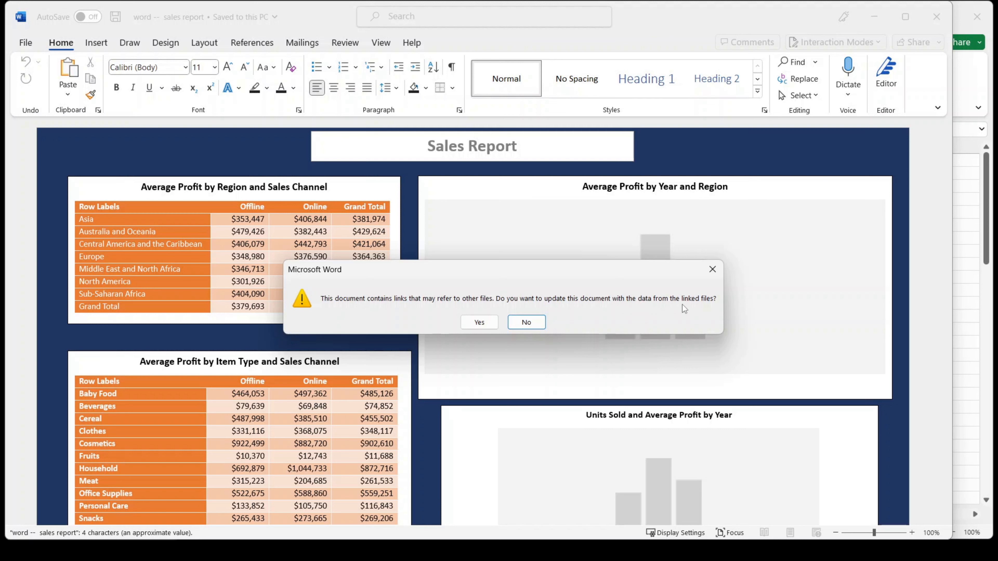
left_click(484, 323)
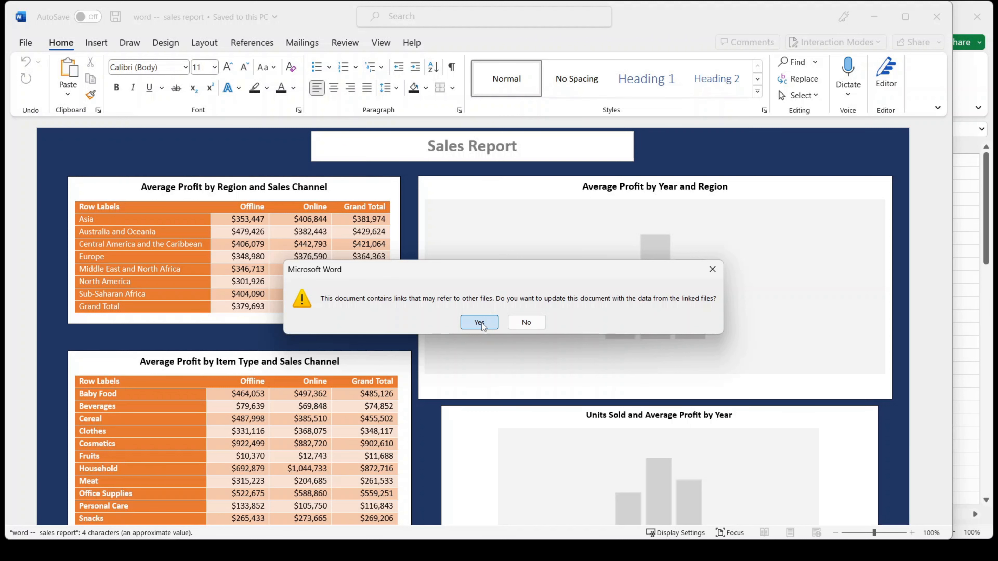
left_click(481, 323)
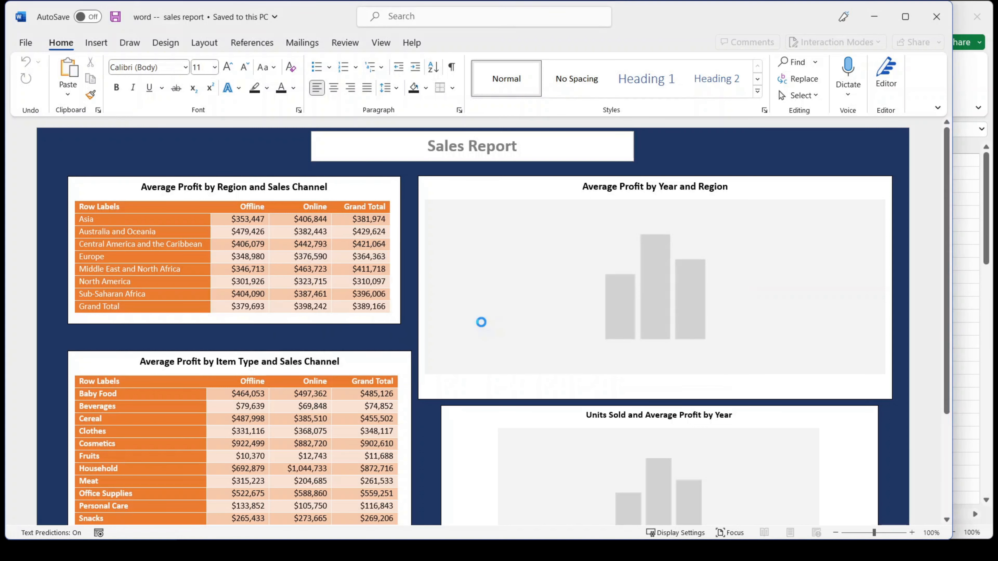
- Open the source data of the Average Profit by Year and Region chart for editing to refresh it, and return to Word
scroll(454, 323, "down", 2)
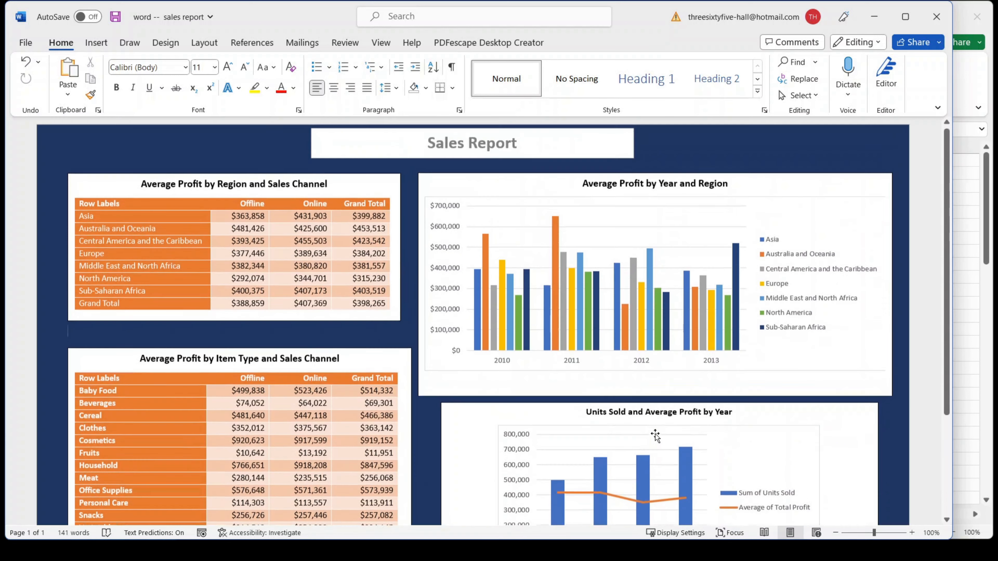
scroll(652, 432, "up", 2)
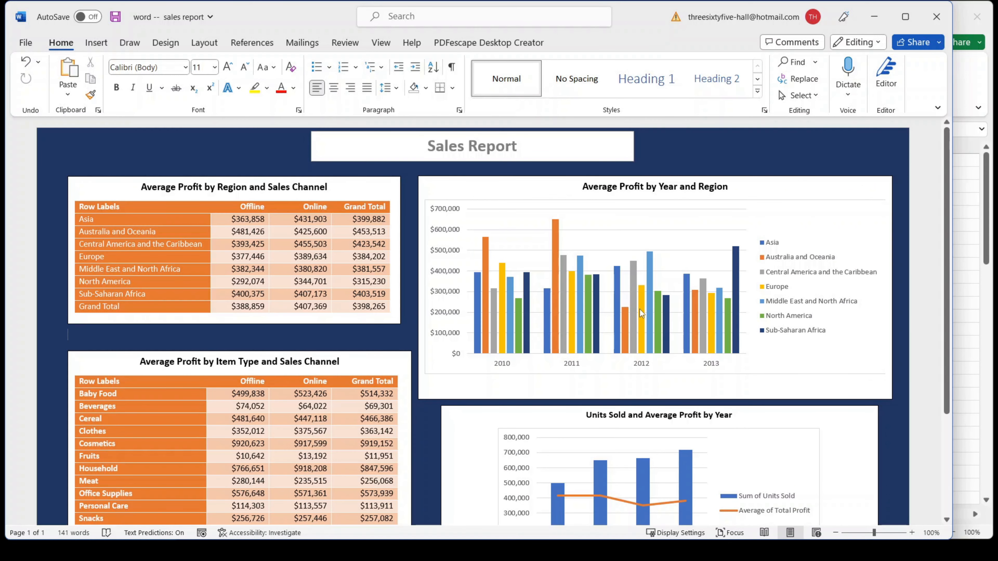
right_click(573, 304)
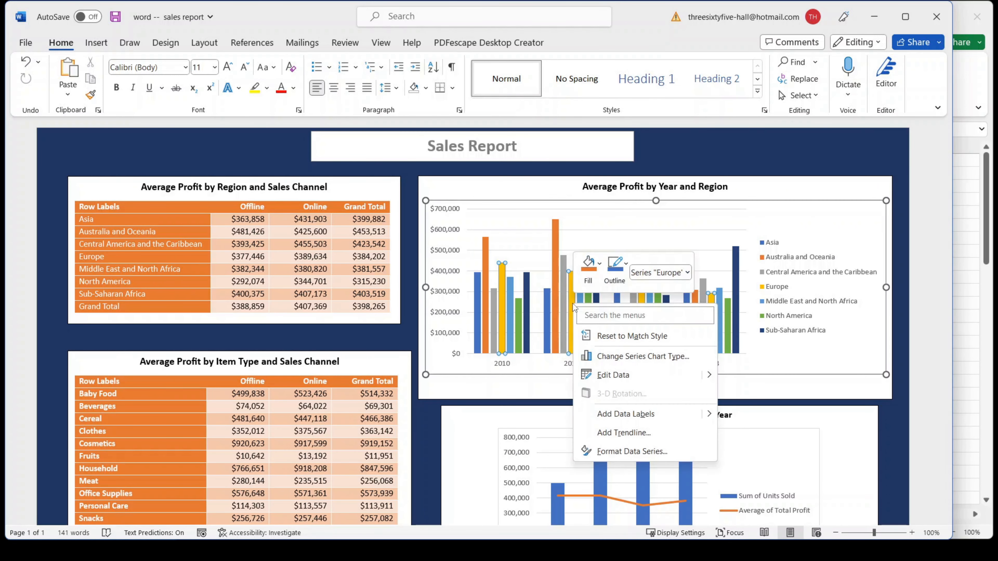
left_click(607, 375)
left_click(80, 334)
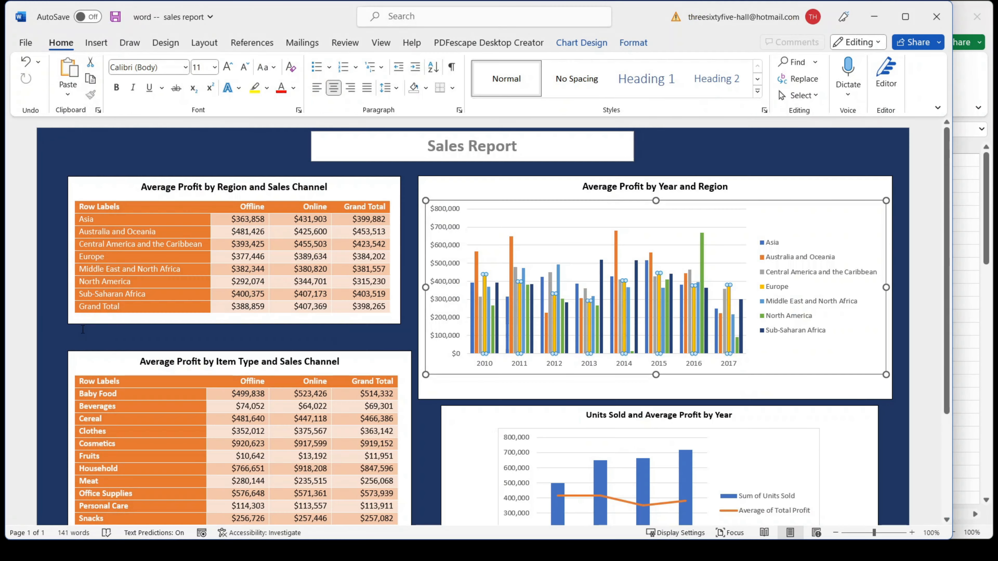
- Select the column series in the Units Sold and Average Profit by Year chart
scroll(665, 337, "down", 3)
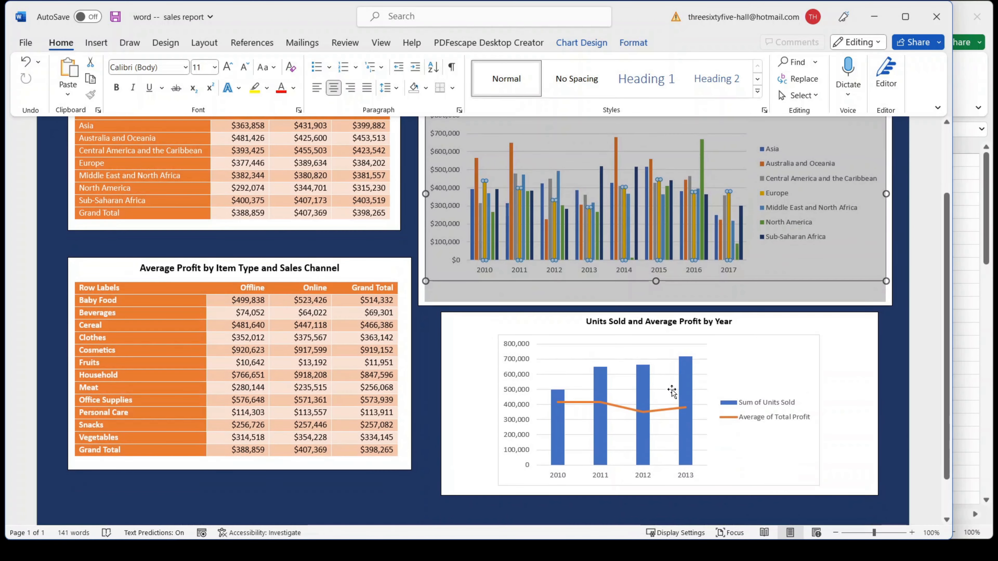
left_click(641, 388)
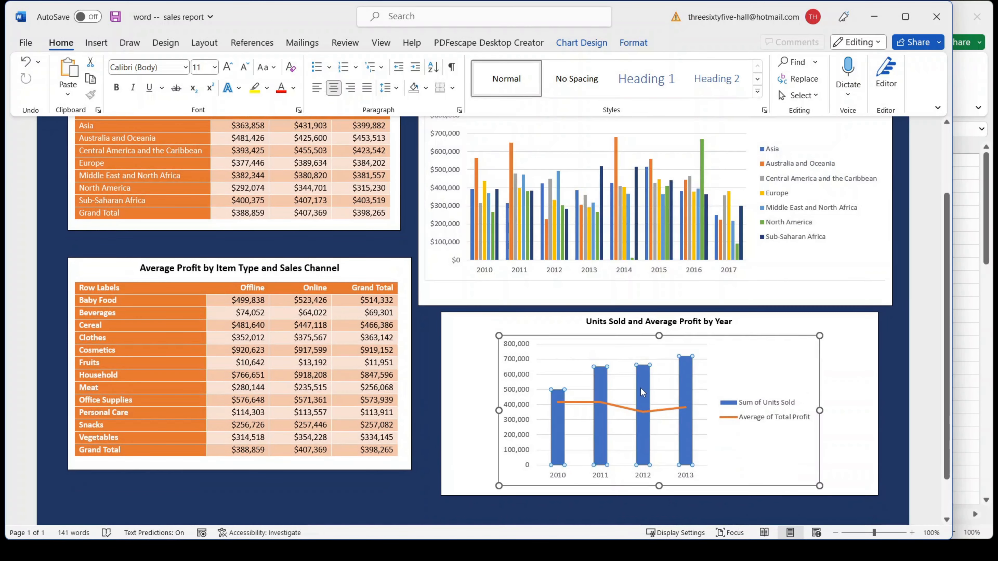